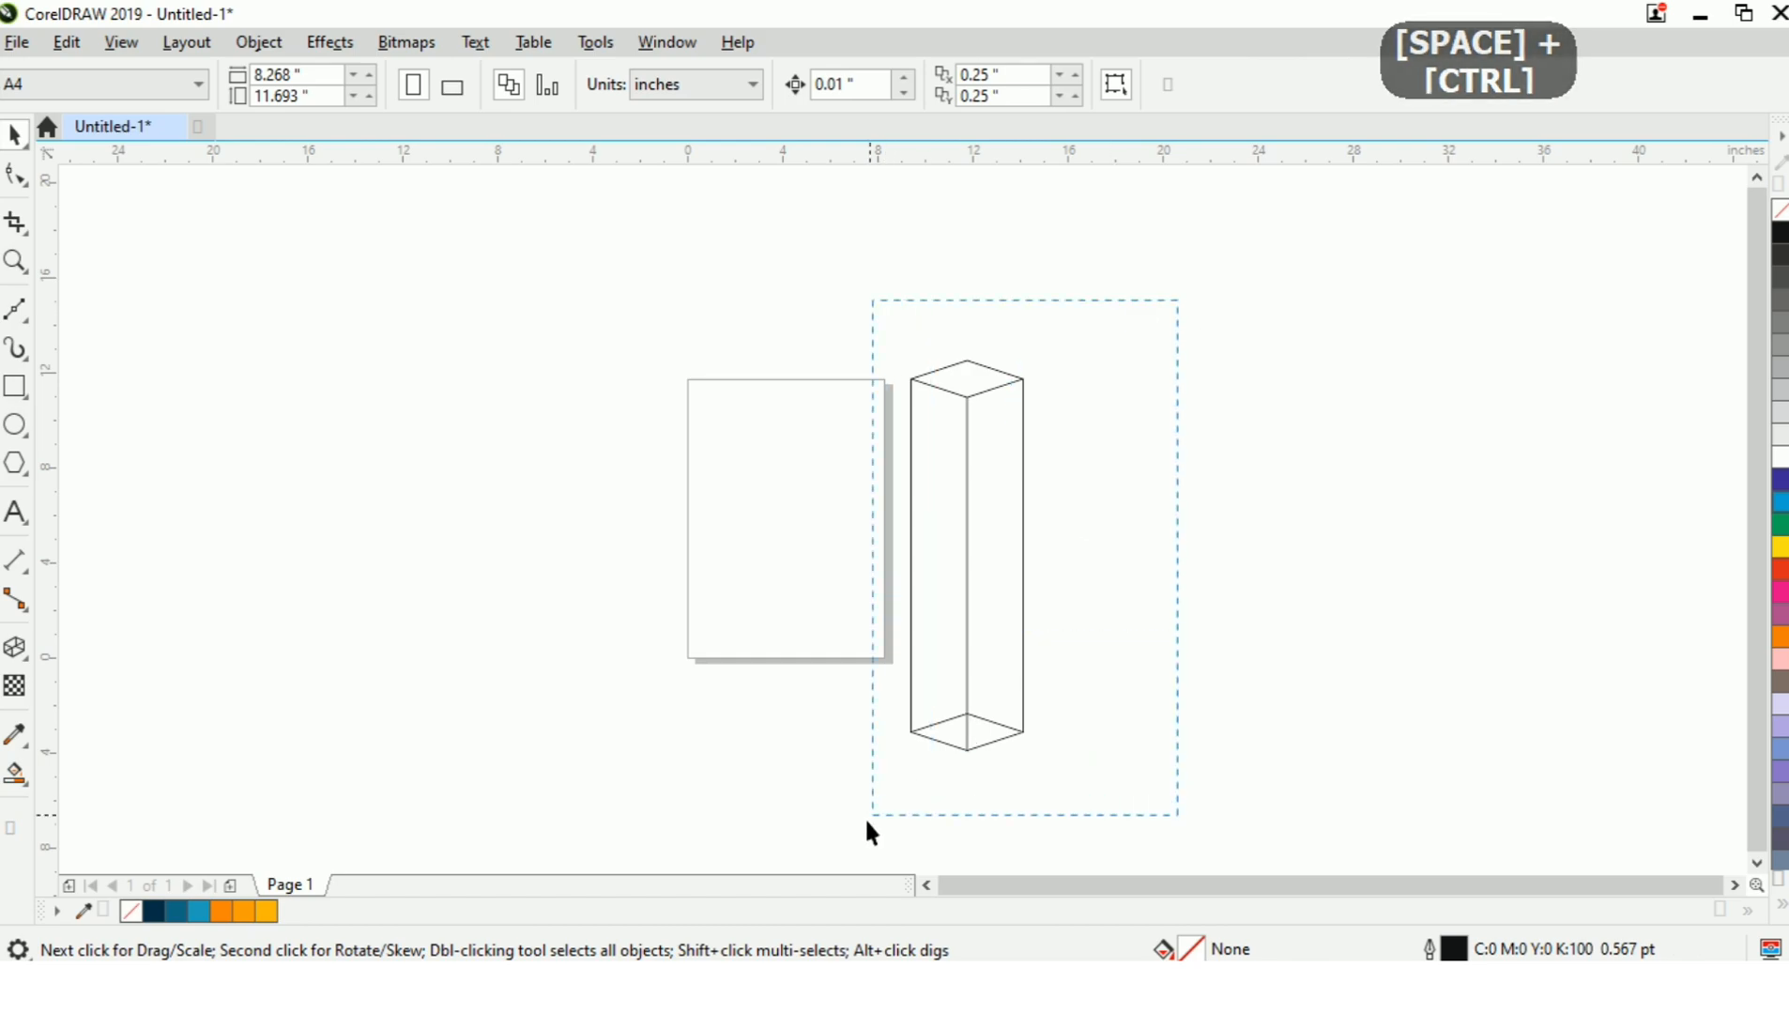
# Group the wireframe prism's outlines and place a duplicate of the group beside it, to the right of the original.
pyautogui.click(1340, 85)
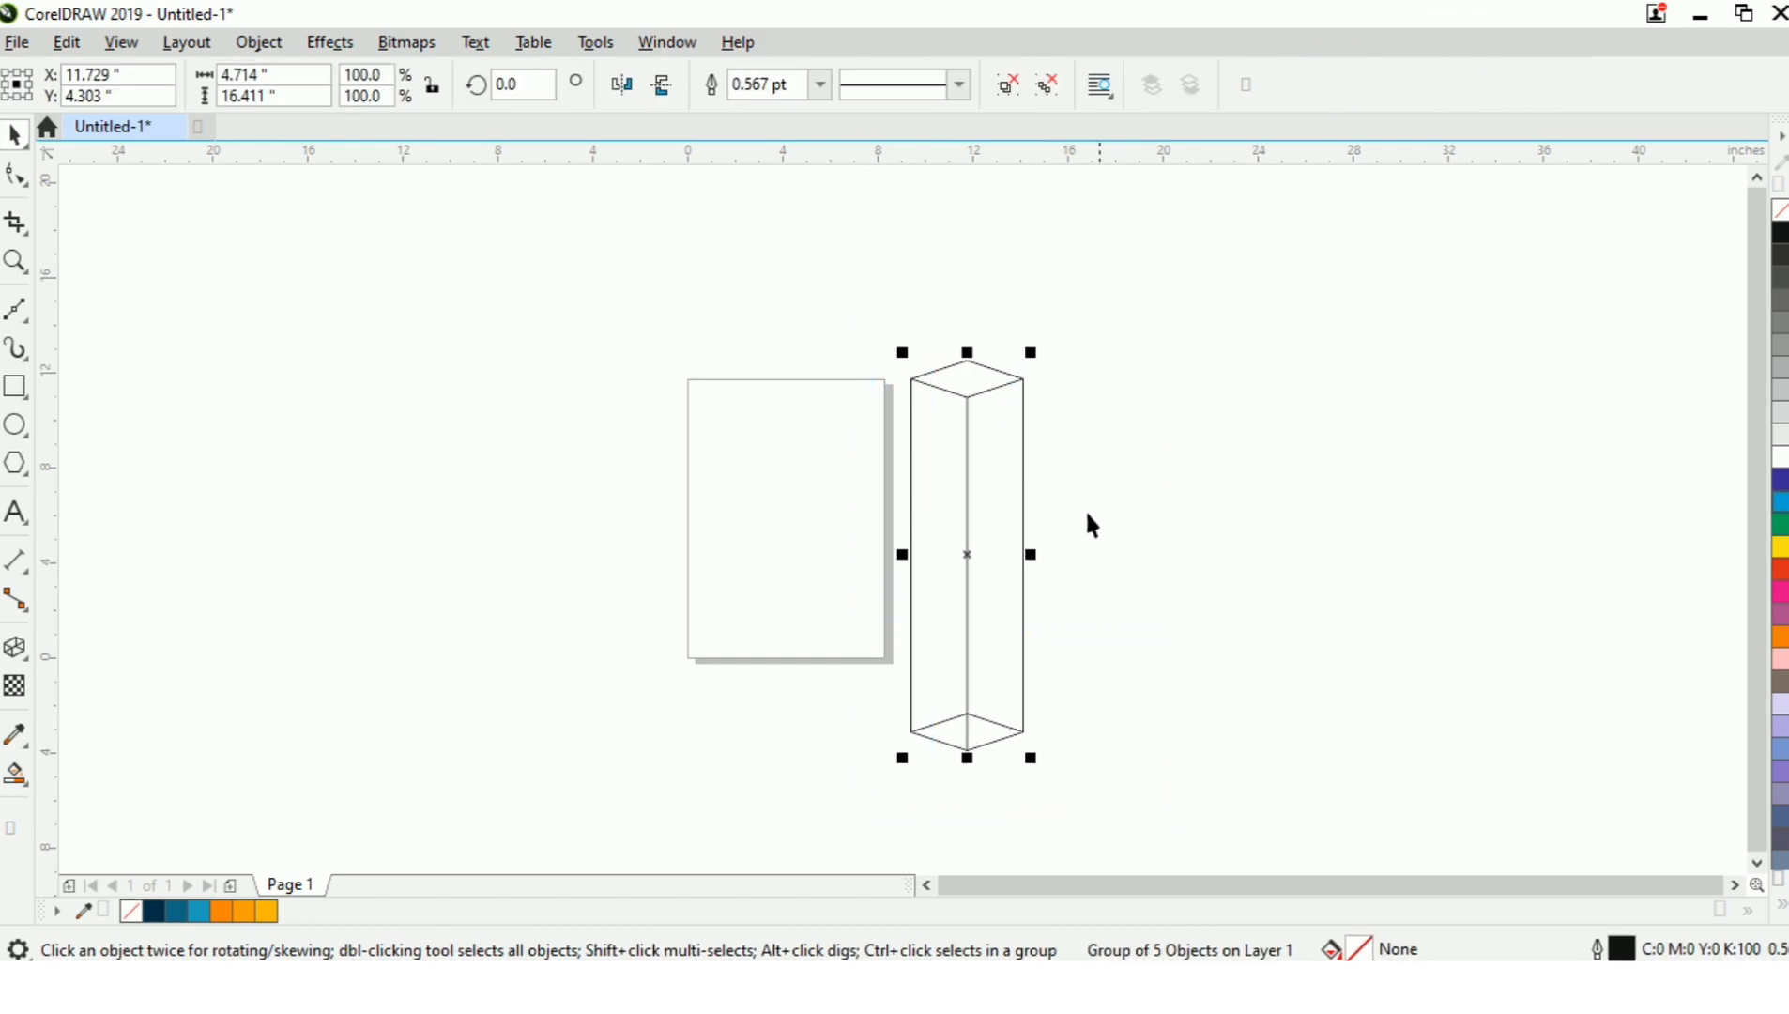
pyautogui.moveTo(972, 578); pyautogui.dragTo(1222, 575)
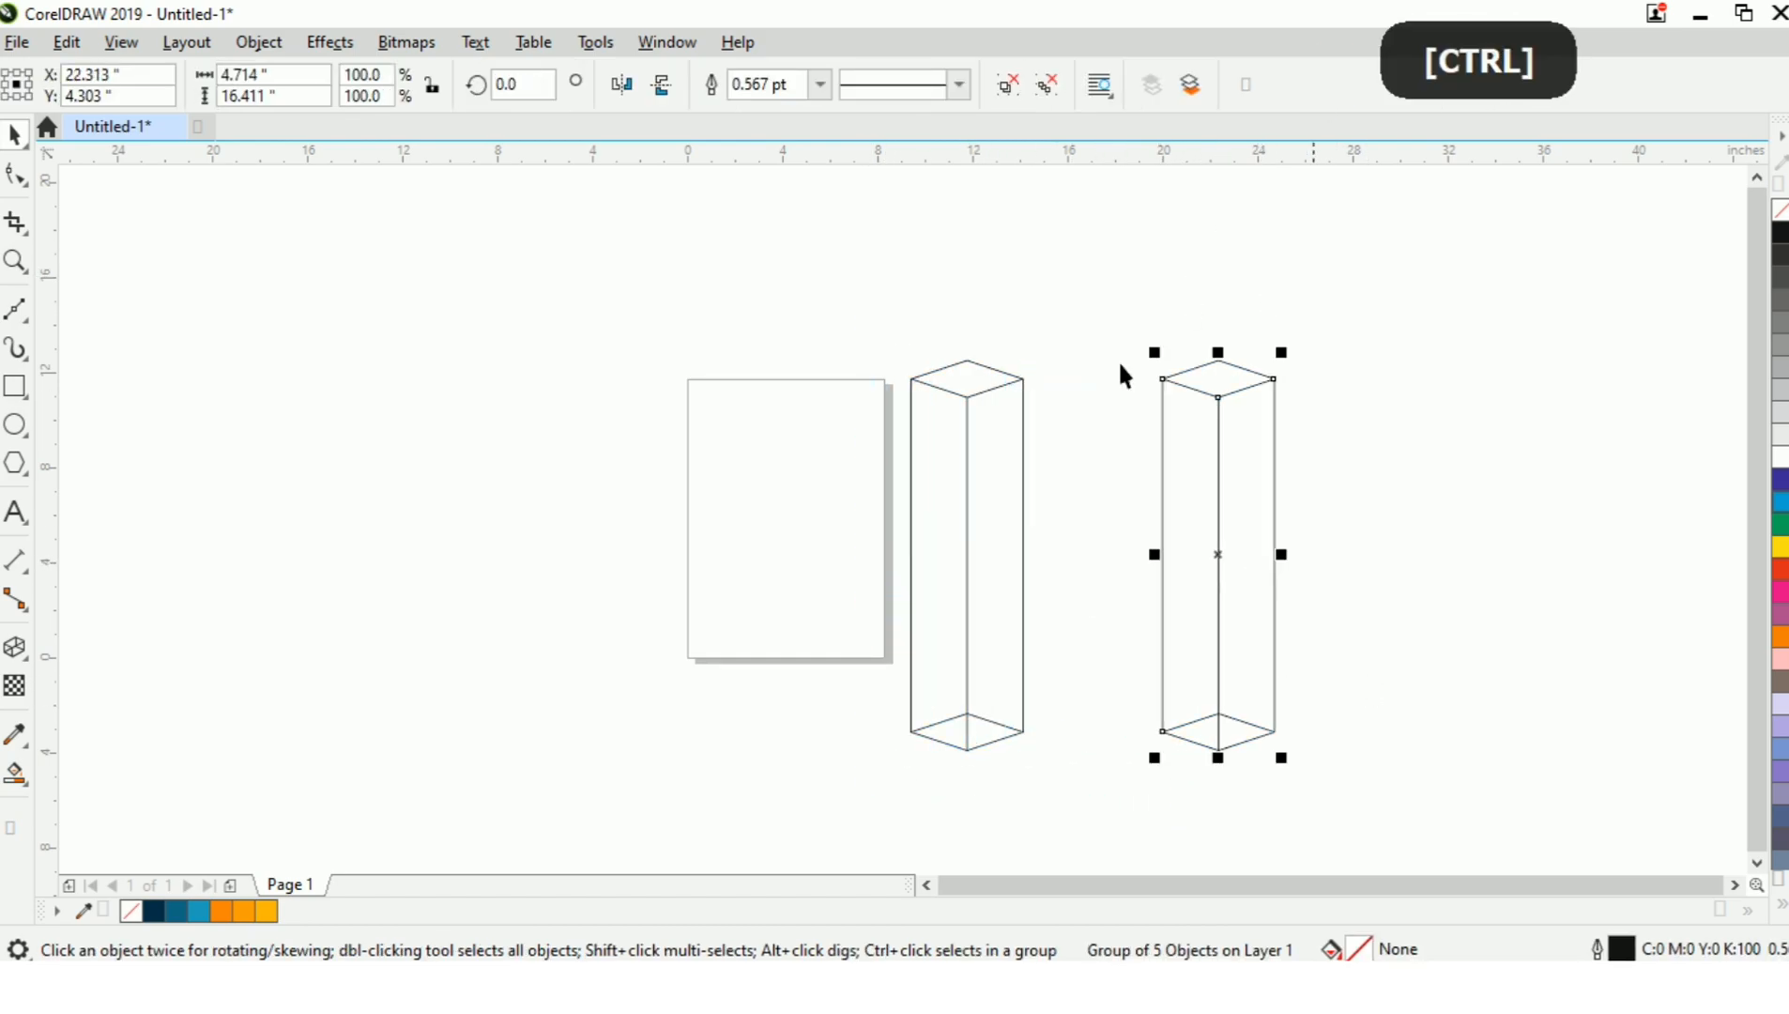
# Rotate the duplicated prism by 65 degrees and add a horizontally mirrored copy in place to form an X.
pyautogui.doubleClick(533, 87)
pyautogui.write('65')
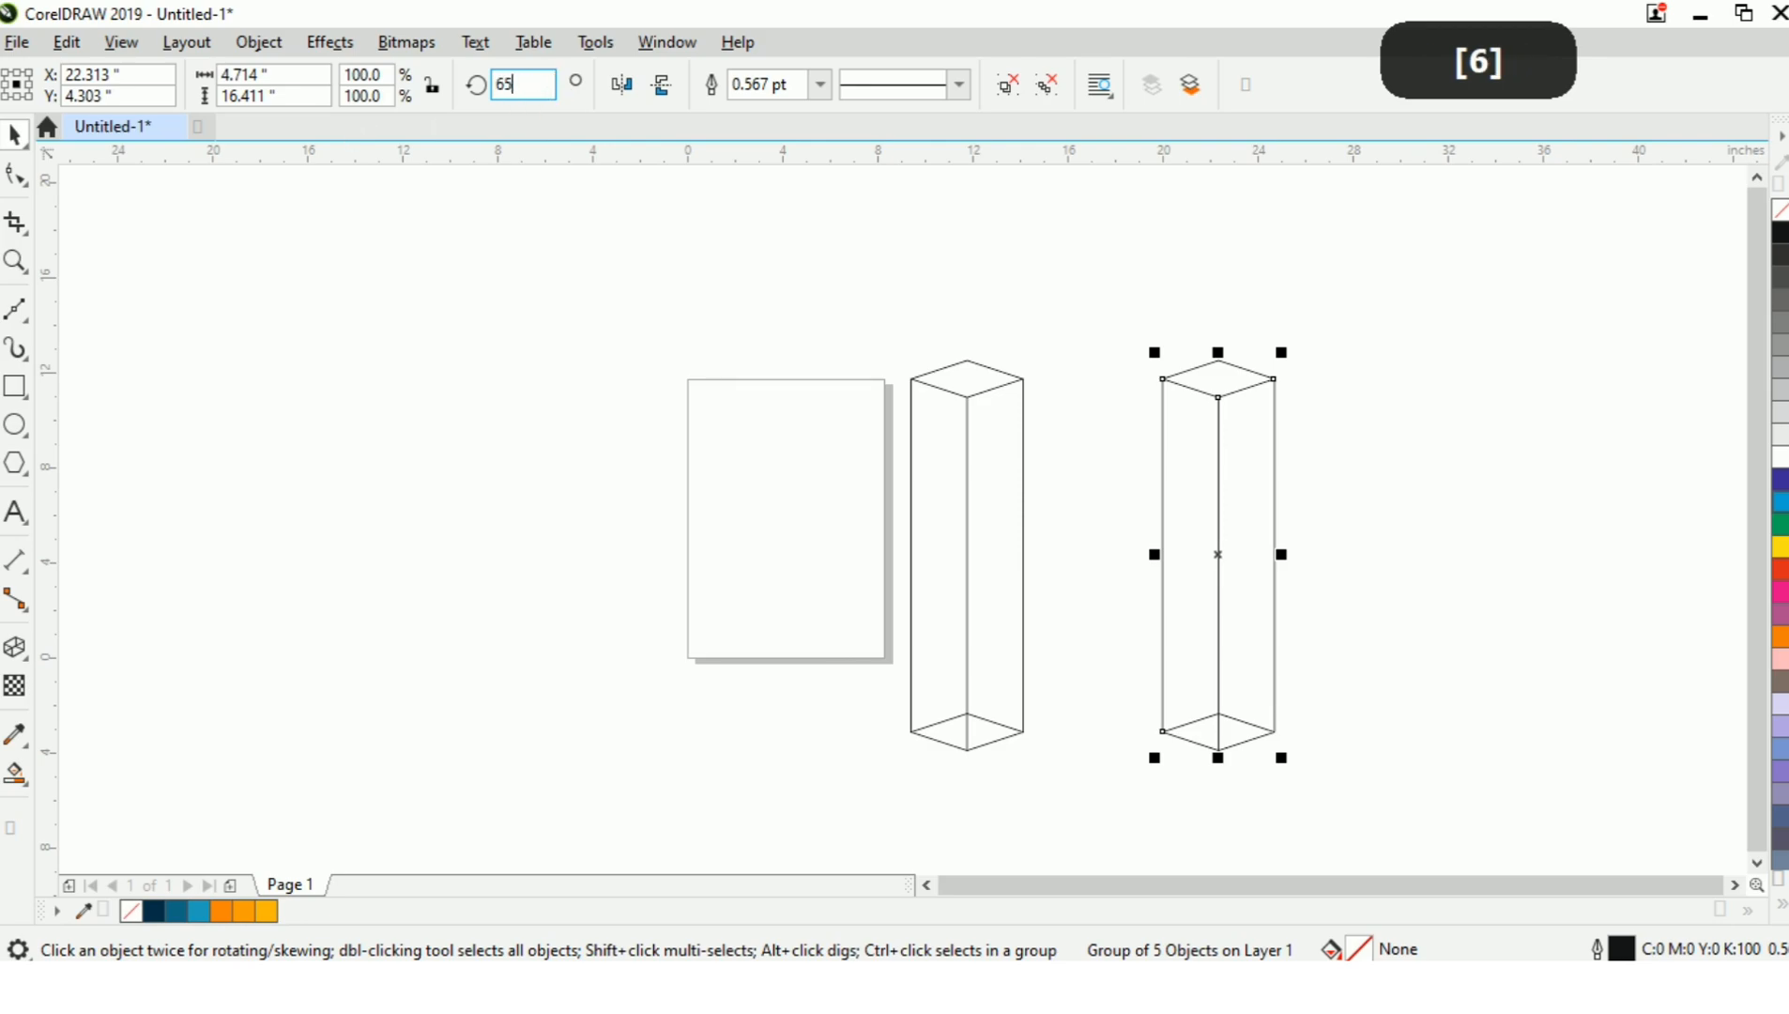
pyautogui.press('Return')
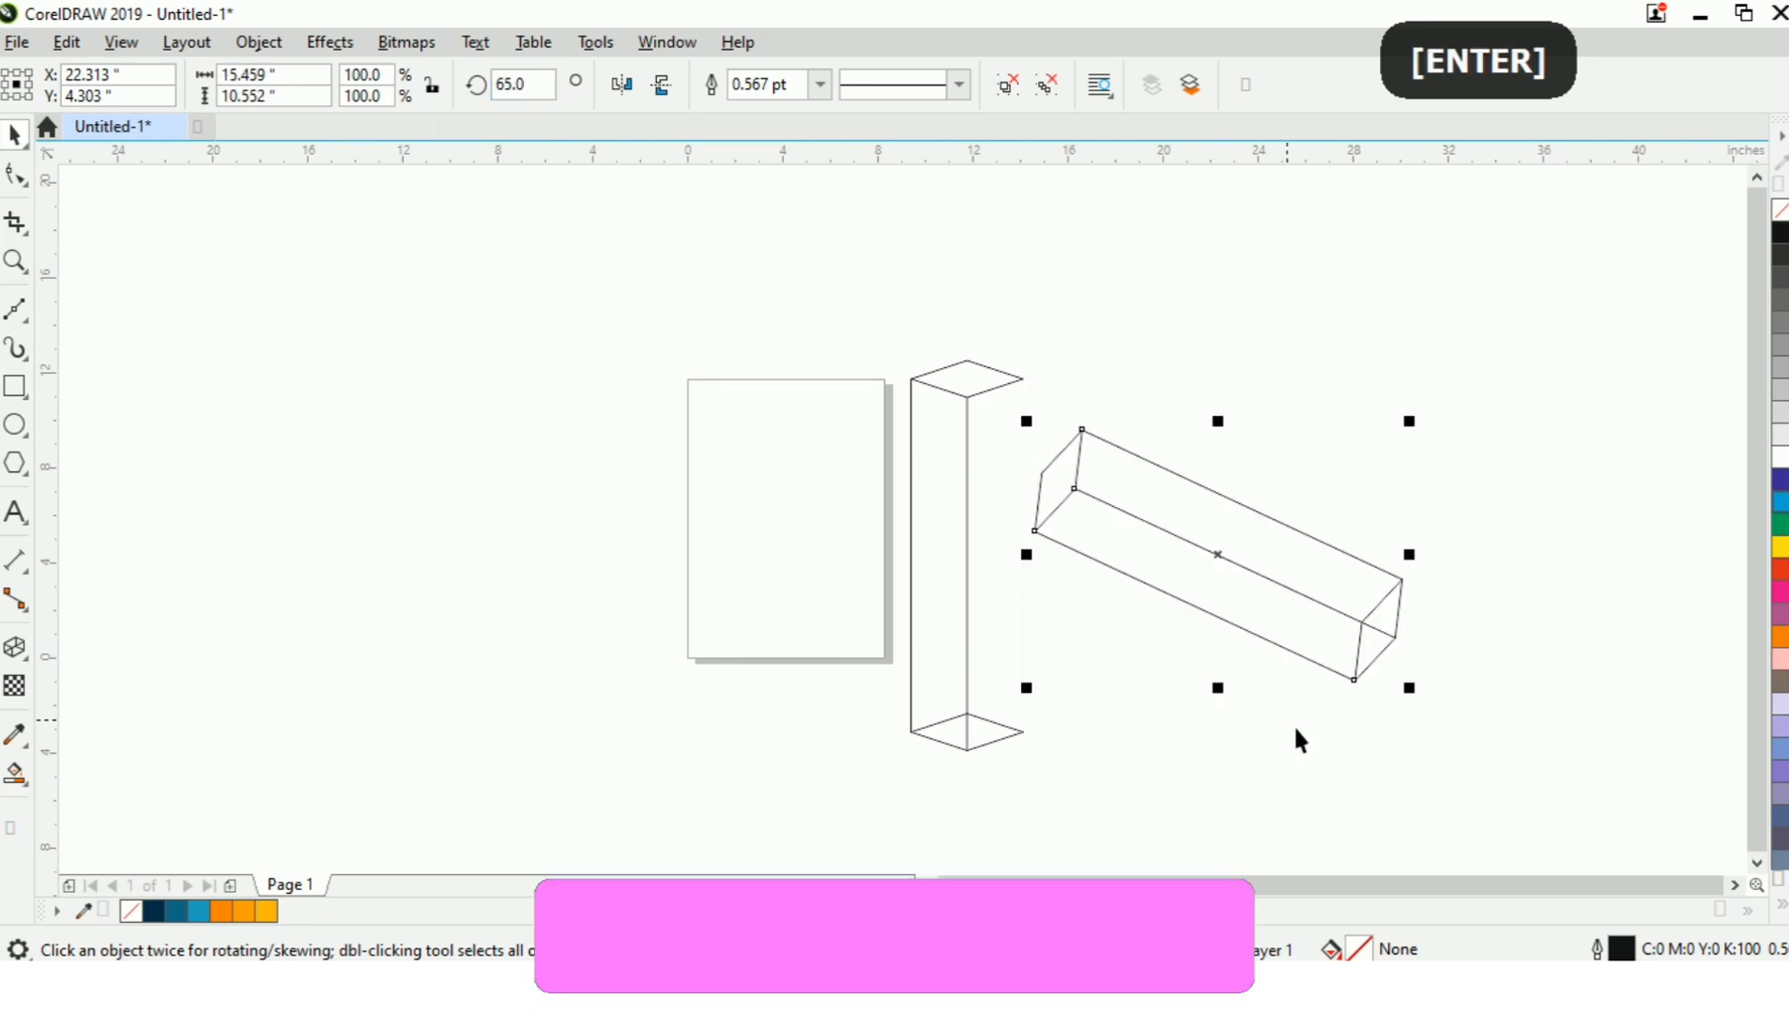
pyautogui.press('+')
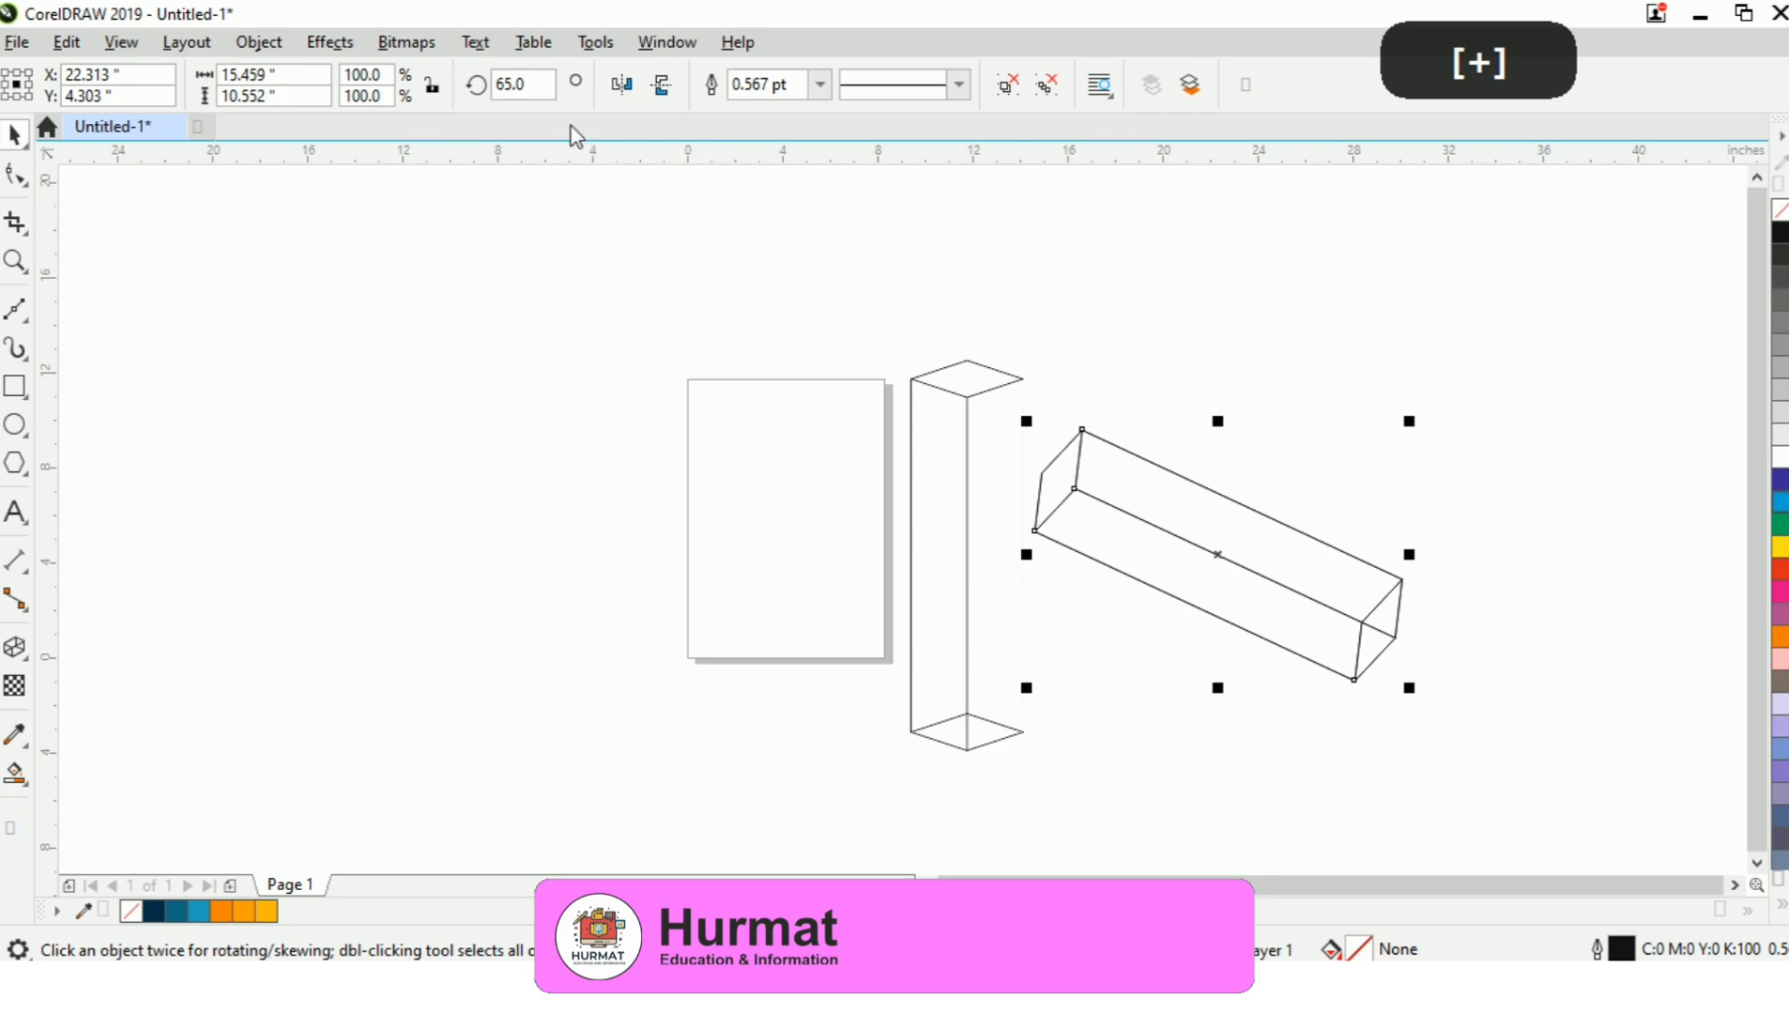
pyautogui.click(621, 84)
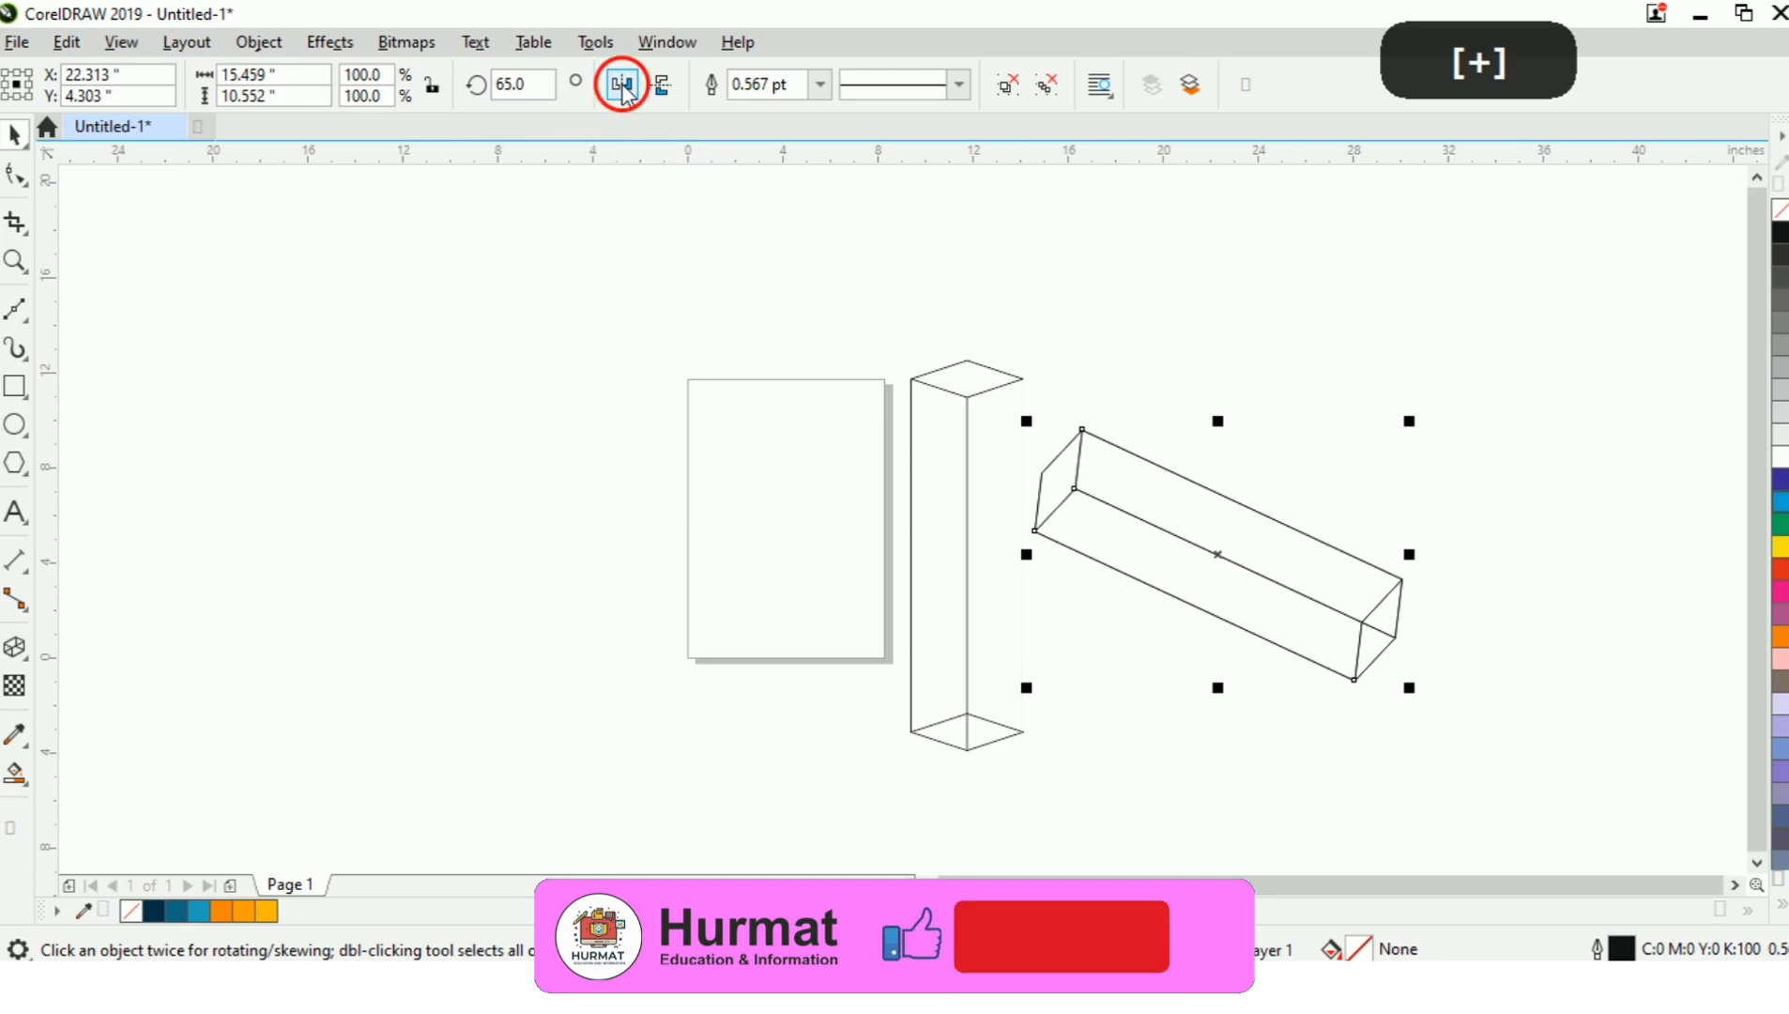
# Align the two crossed prisms with the vertical prism on their common vertical centre line.
pyautogui.click(1517, 425)
pyautogui.moveTo(1601, 328); pyautogui.dragTo(1024, 730)
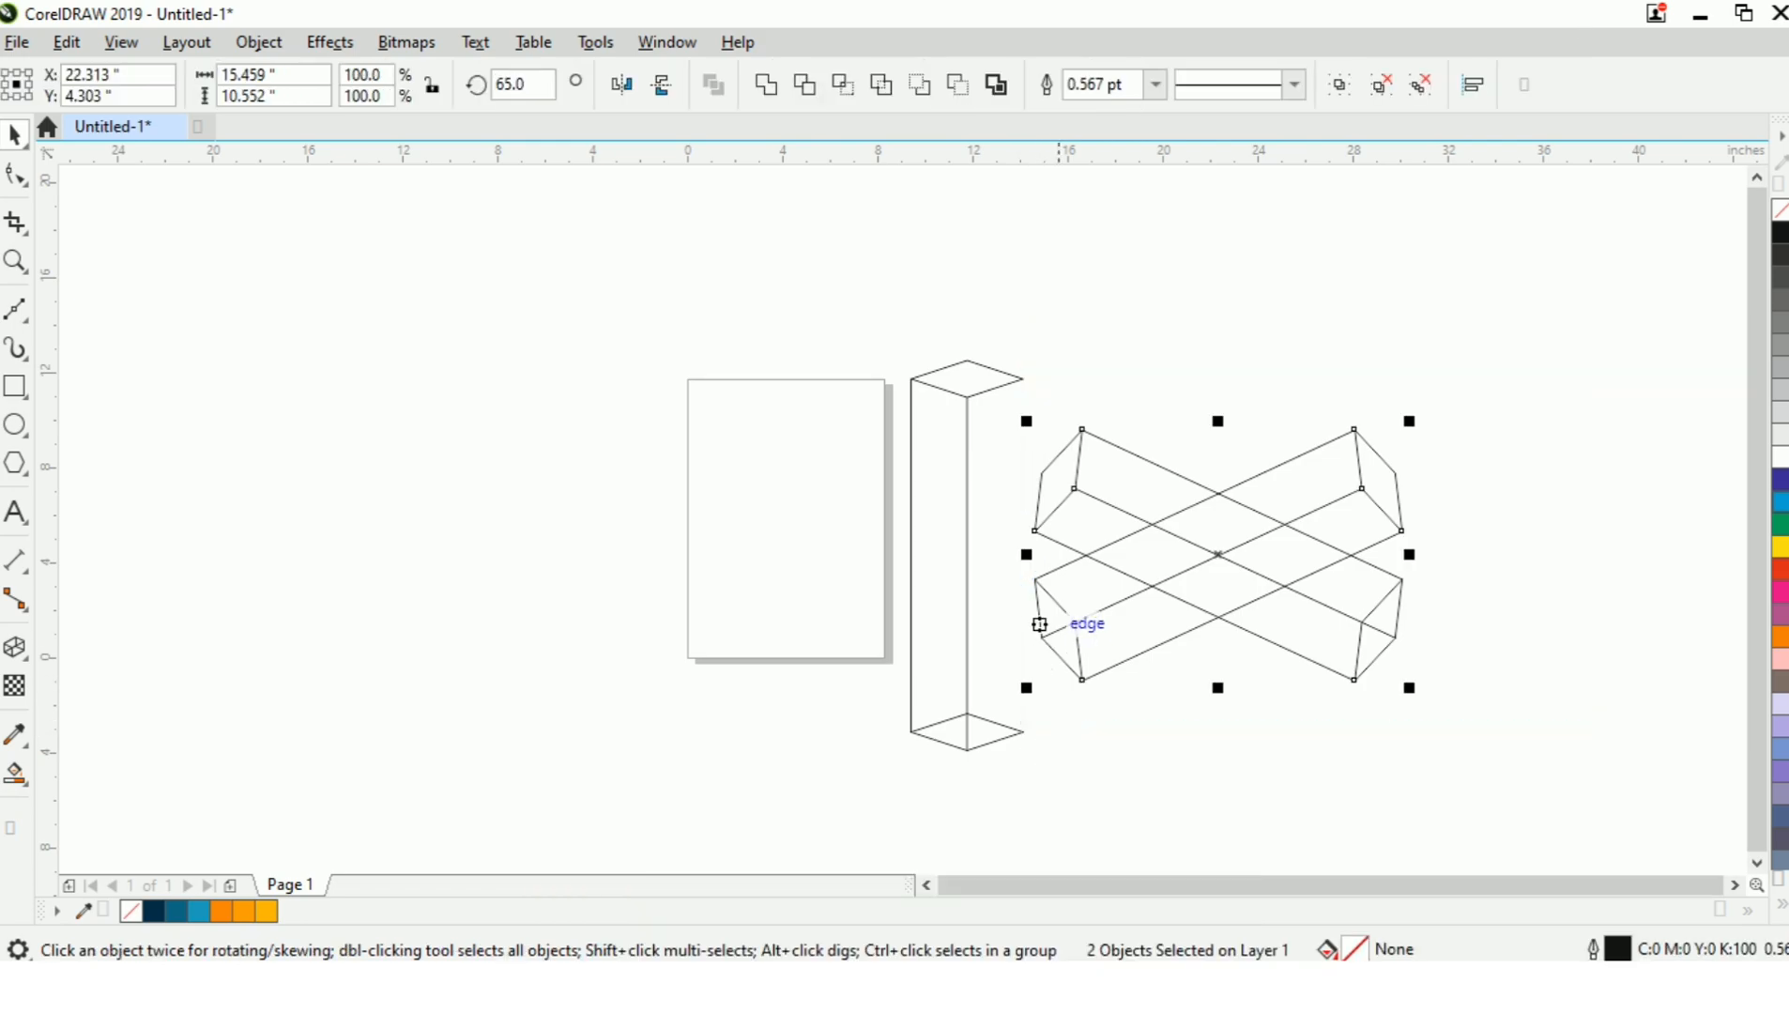
pyautogui.press('shift')
pyautogui.keyDown('shift'); pyautogui.click(969, 518); pyautogui.keyUp('shift')
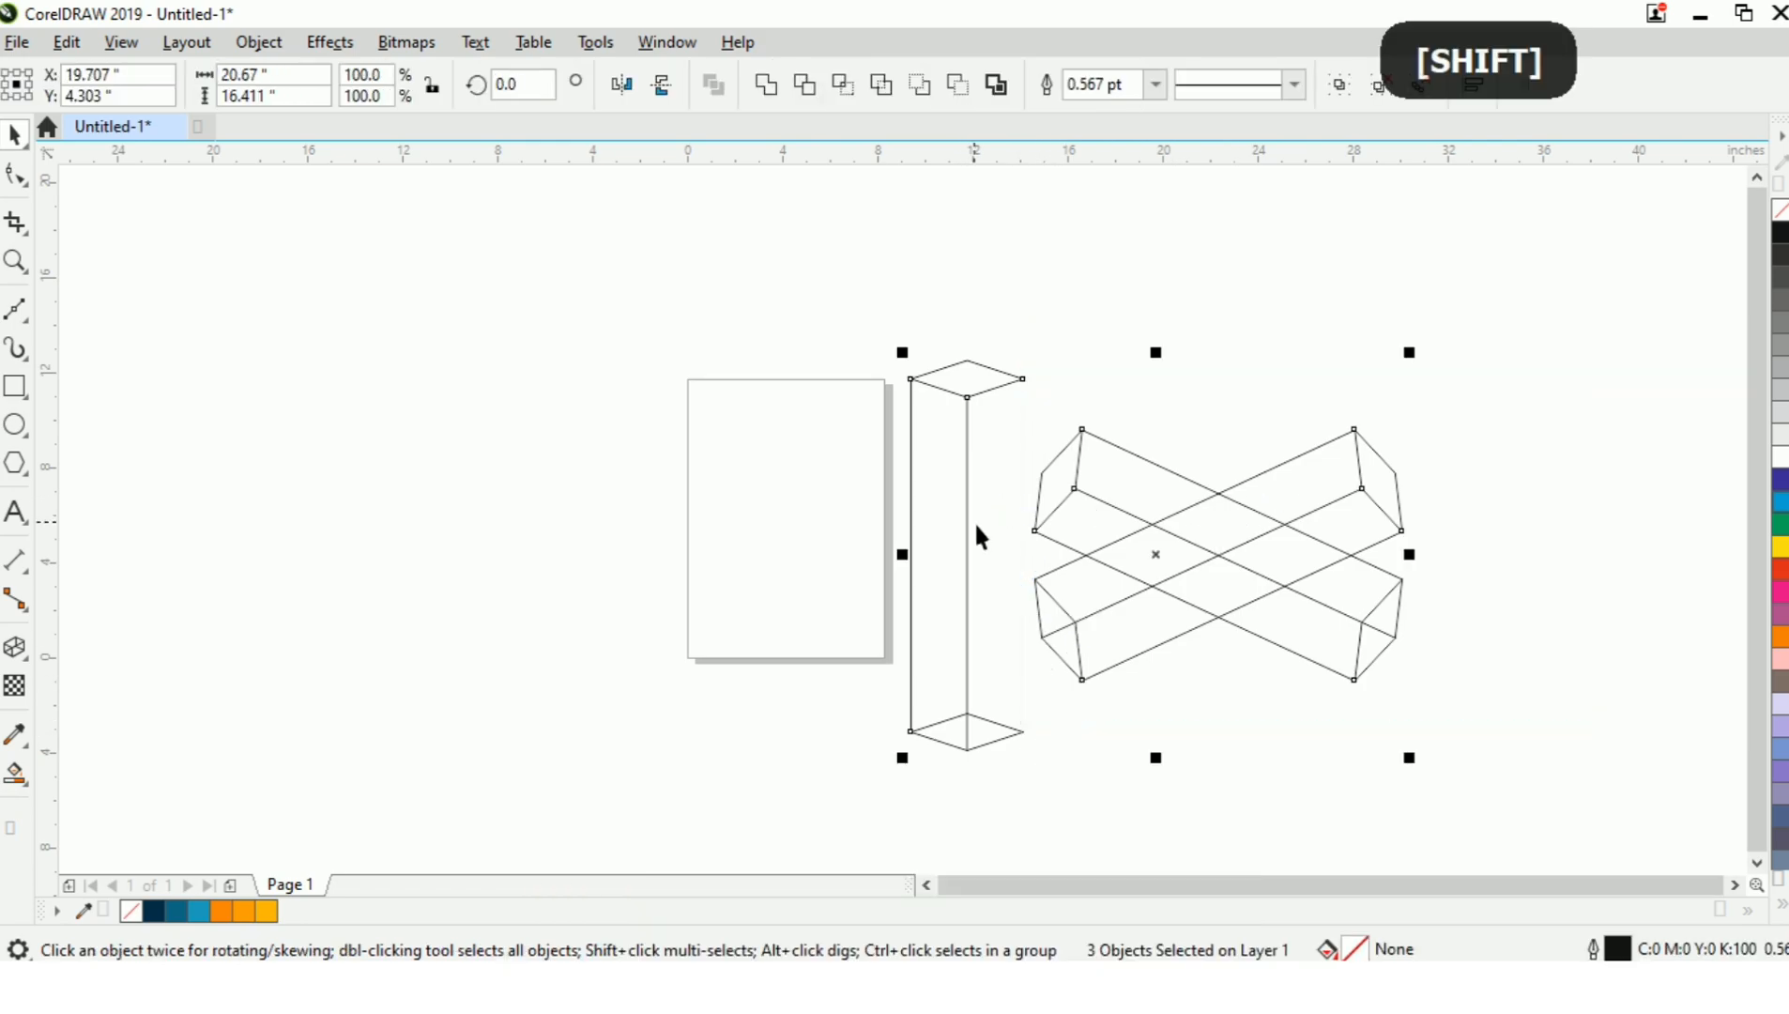
pyautogui.press('c')
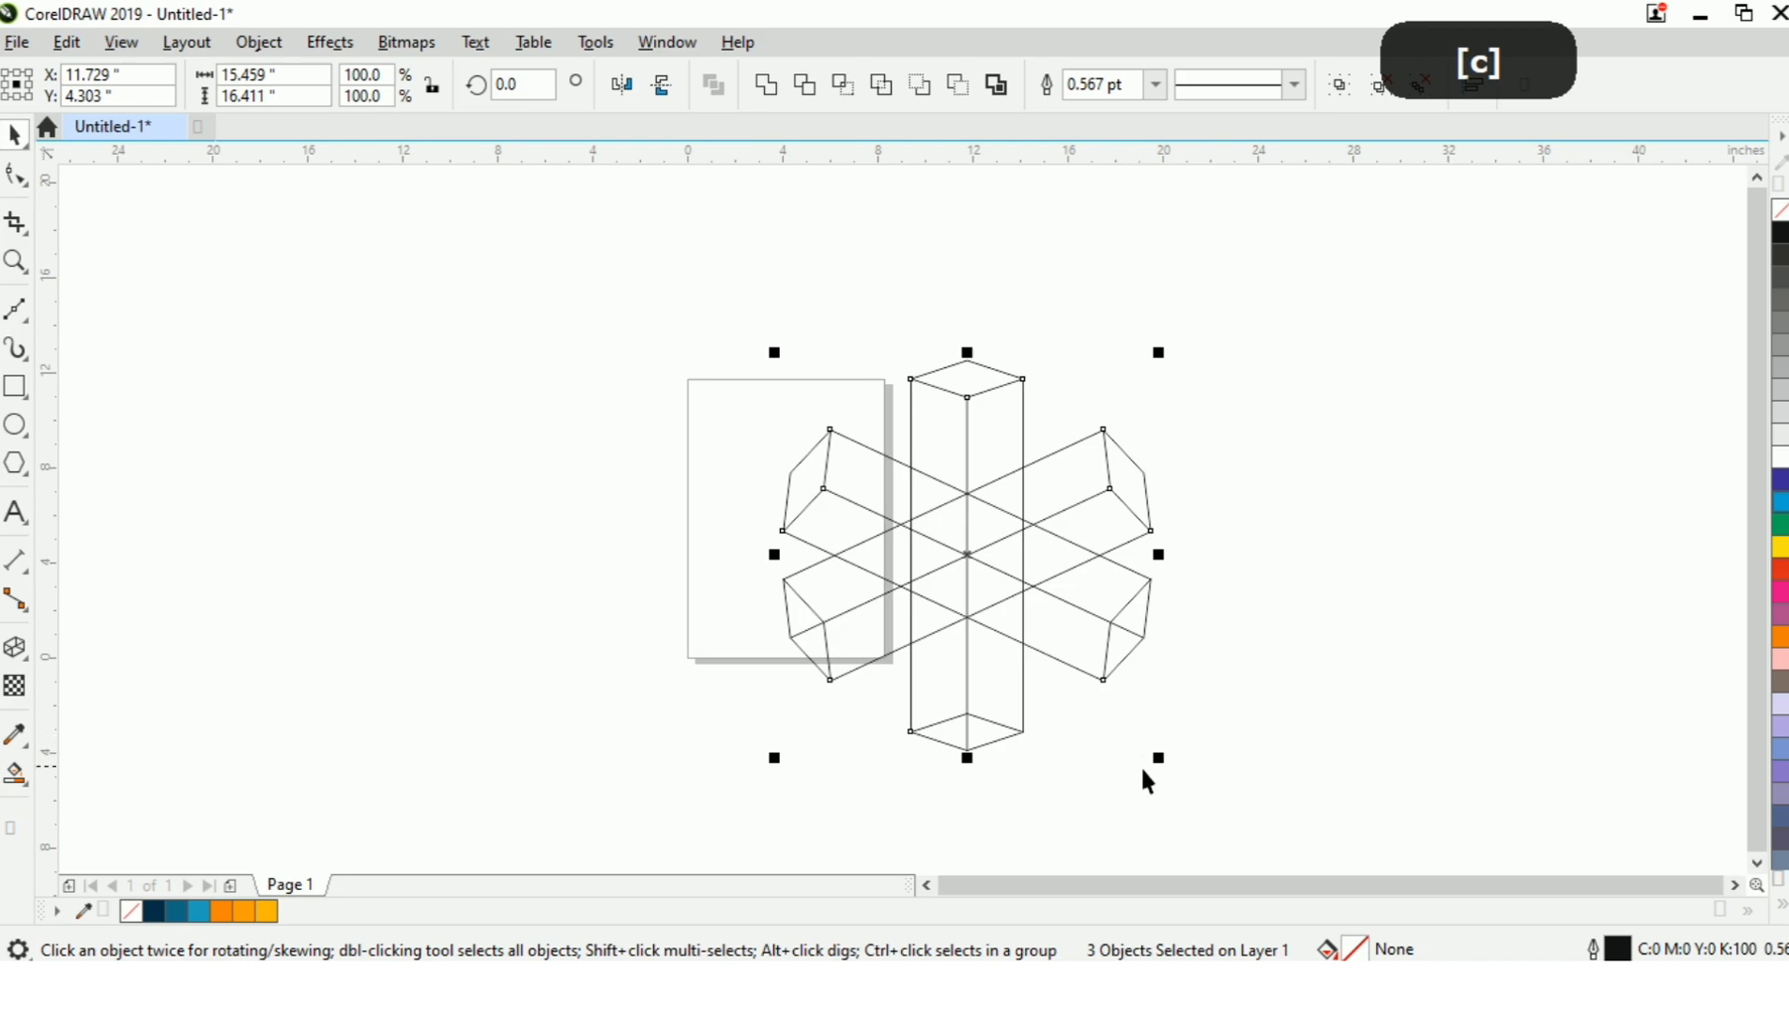
pyautogui.click(1130, 758)
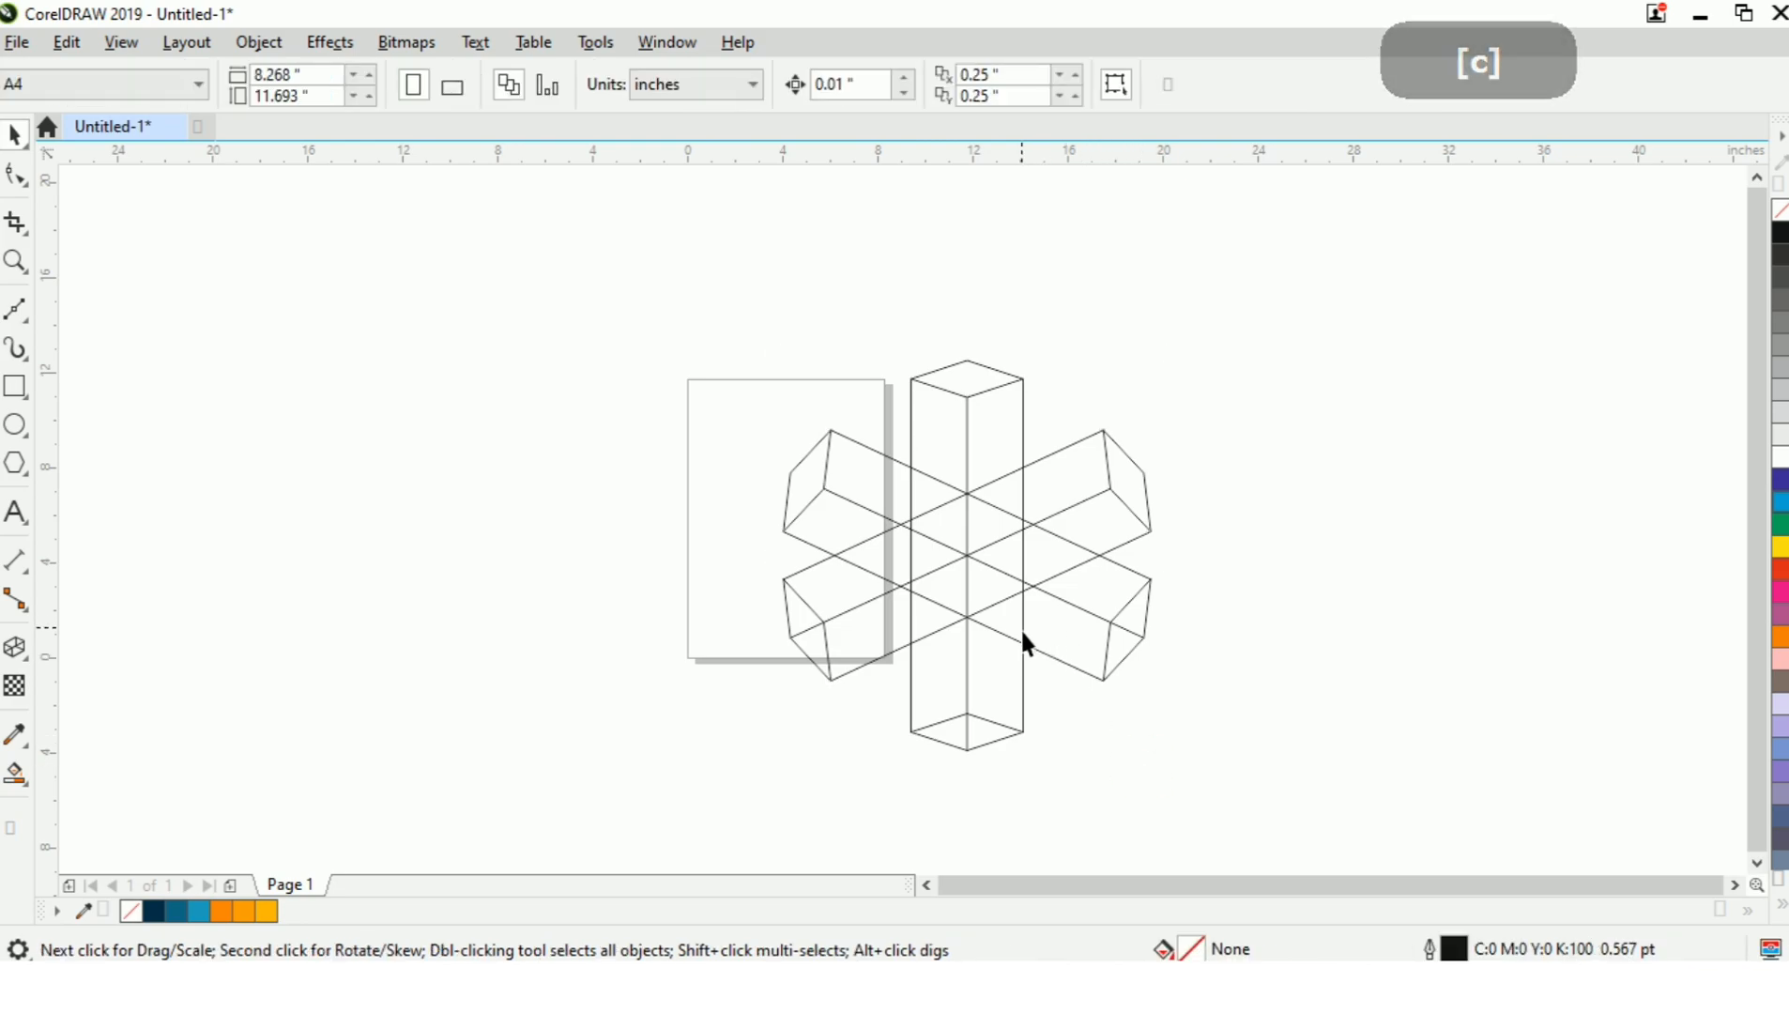
# Widen the vertical prism symmetrically about its centre to about 5.583 inches so its sides meet the diagonal prisms' line intersections.
pyautogui.scroll(2, 1009, 618)
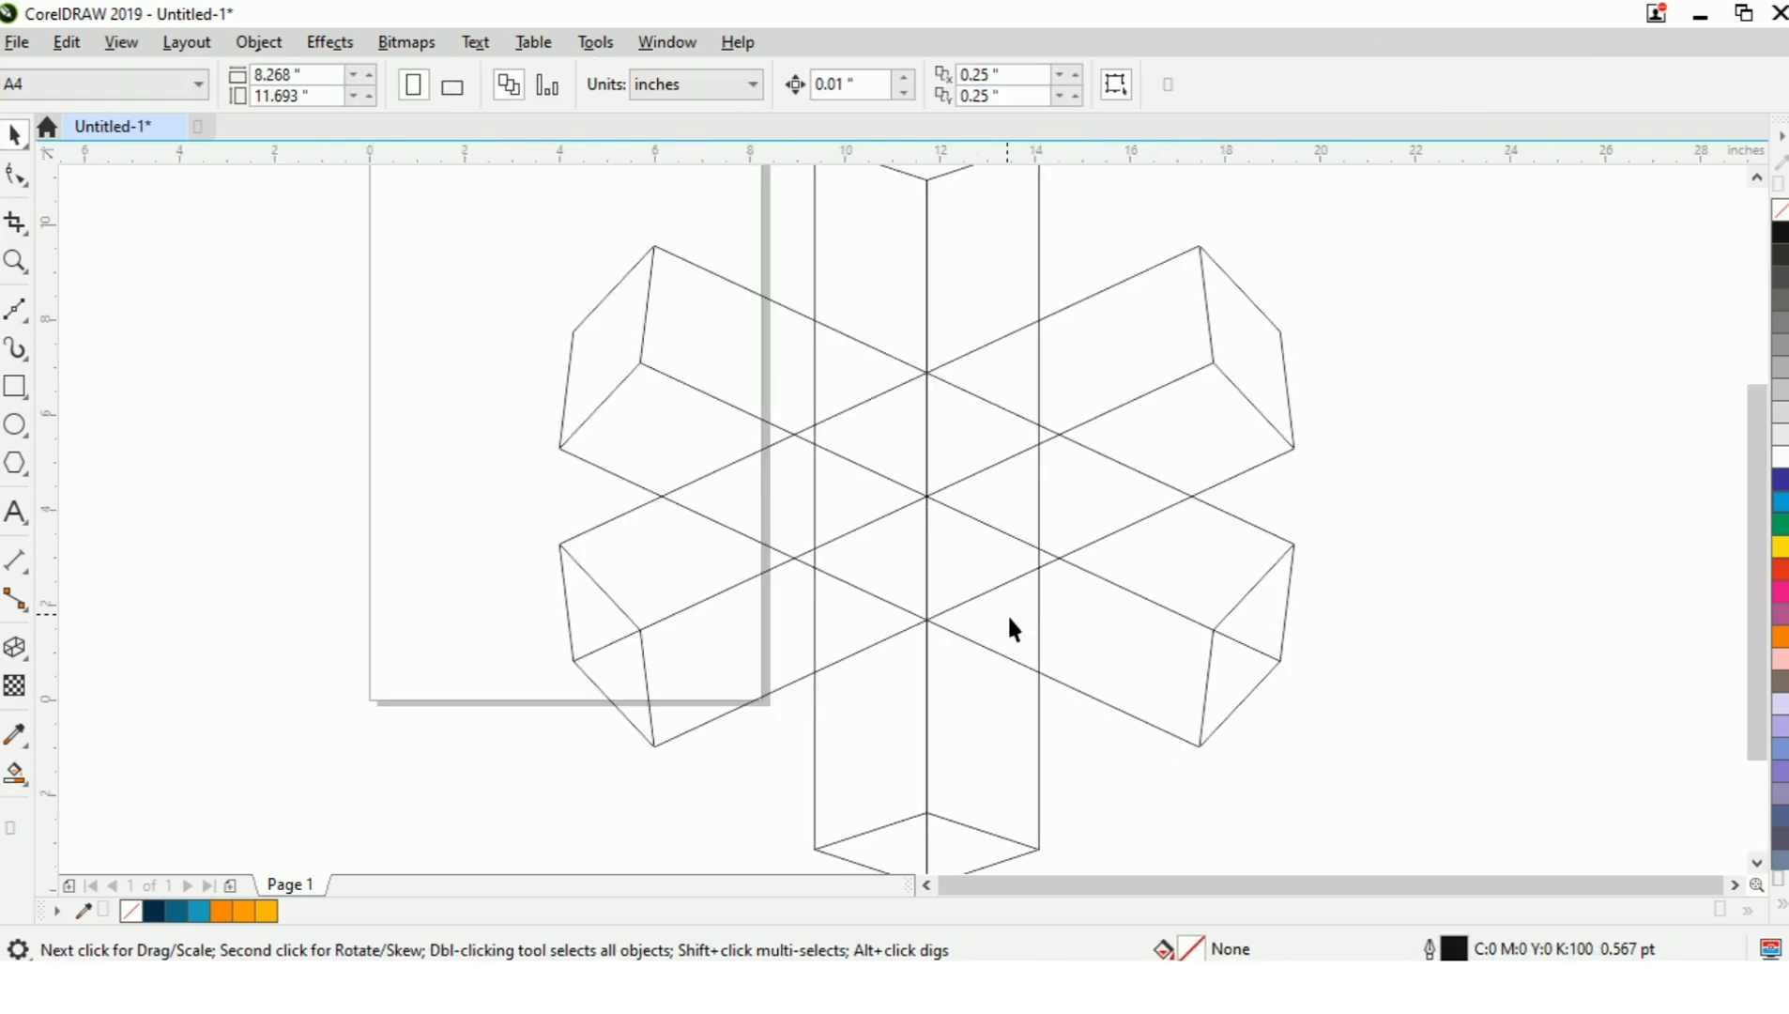
pyautogui.click(1038, 286)
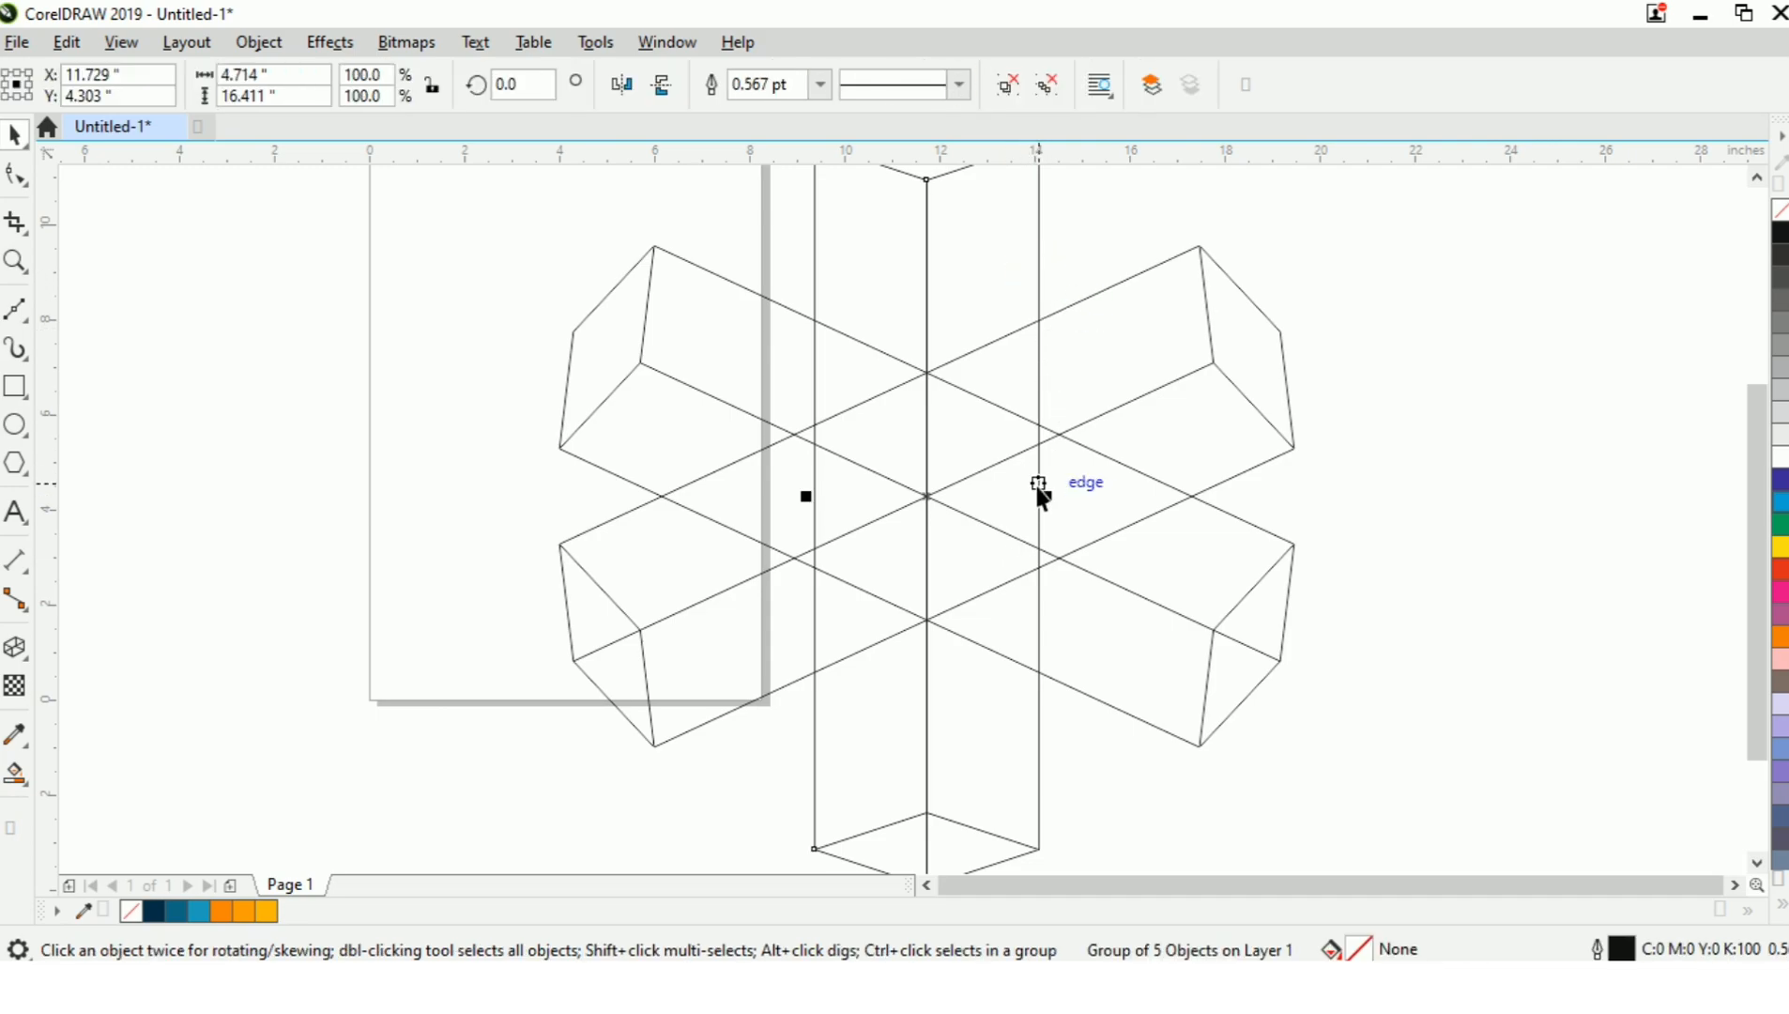
pyautogui.scroll(2, 1041, 498)
pyautogui.moveTo(1056, 530); pyautogui.dragTo(1110, 547)
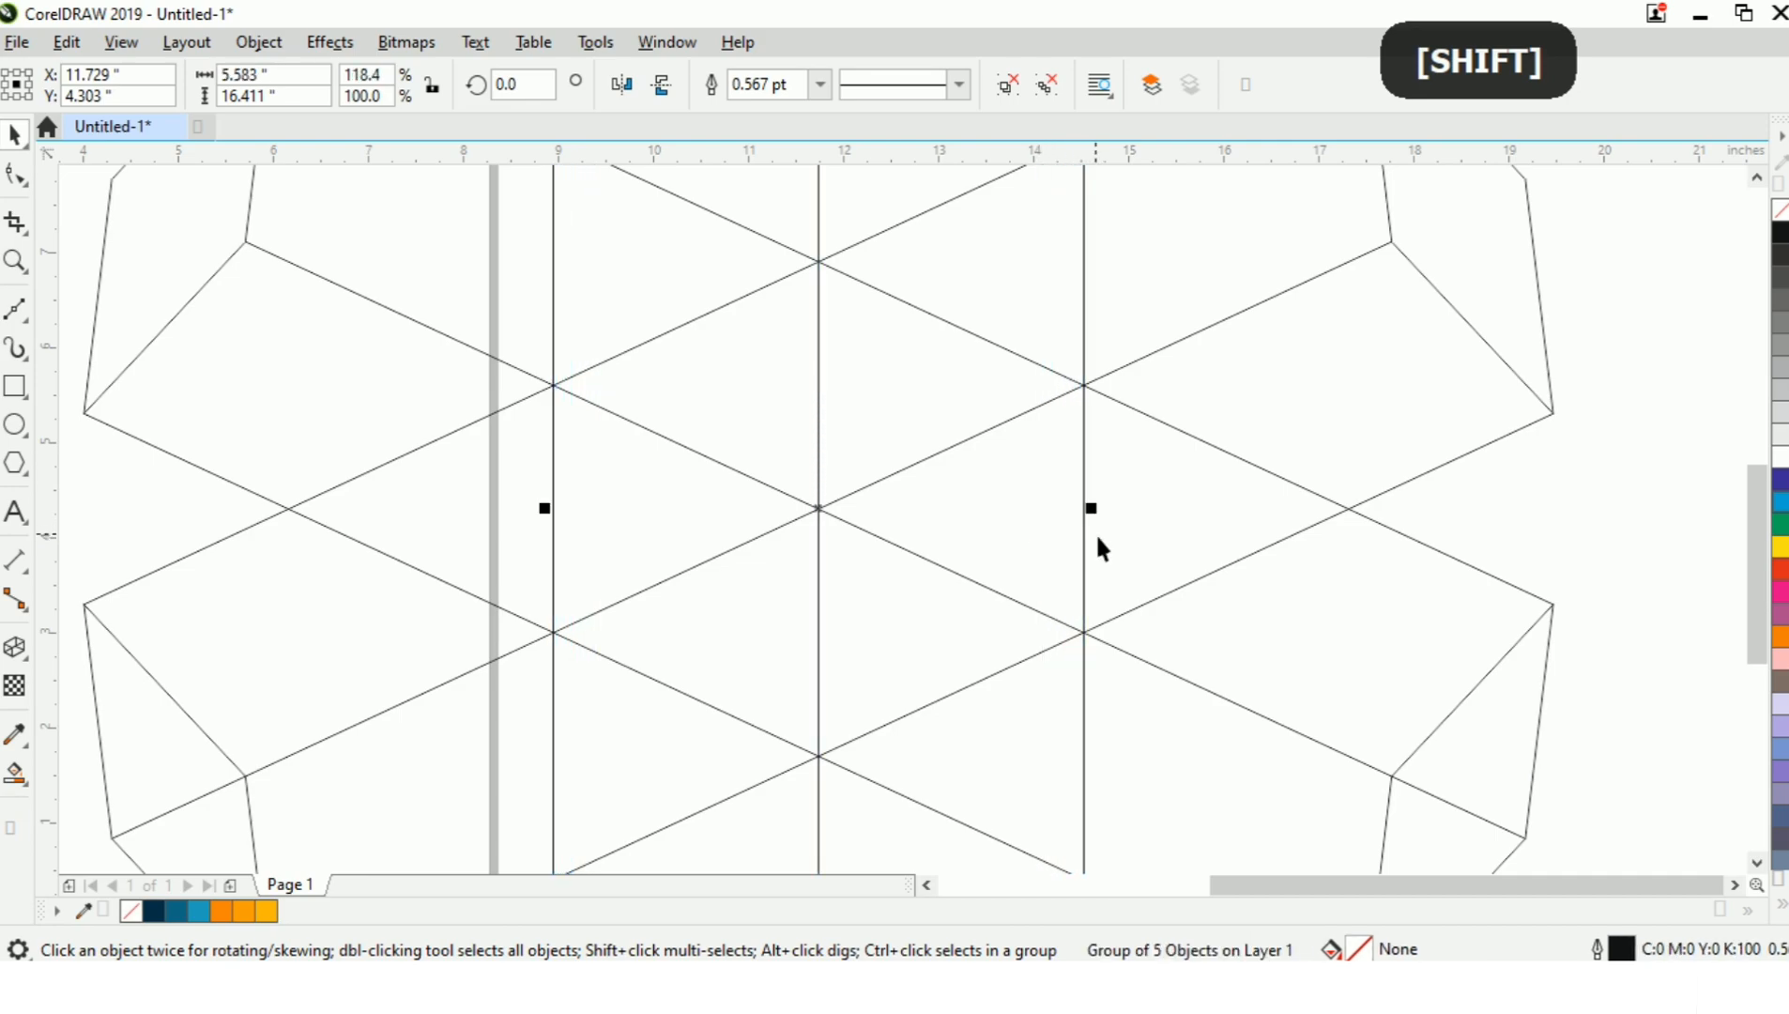
pyautogui.scroll(-5, 1092, 541)
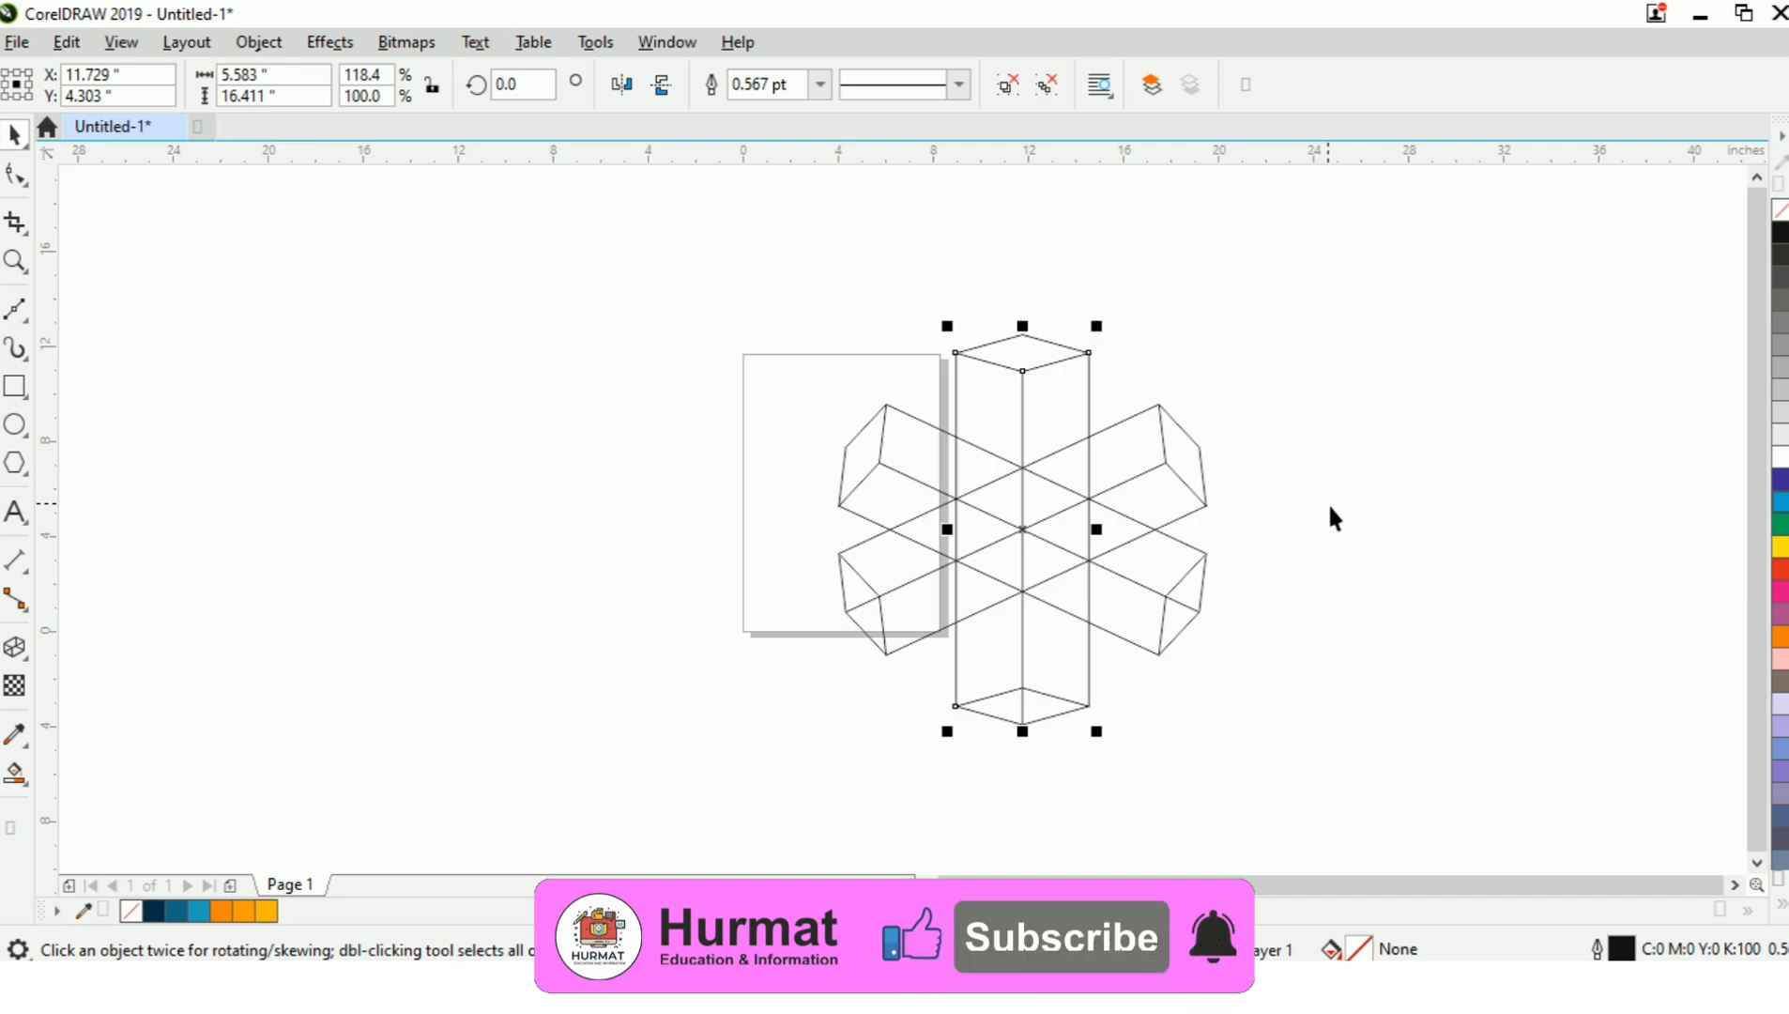
pyautogui.click(1279, 584)
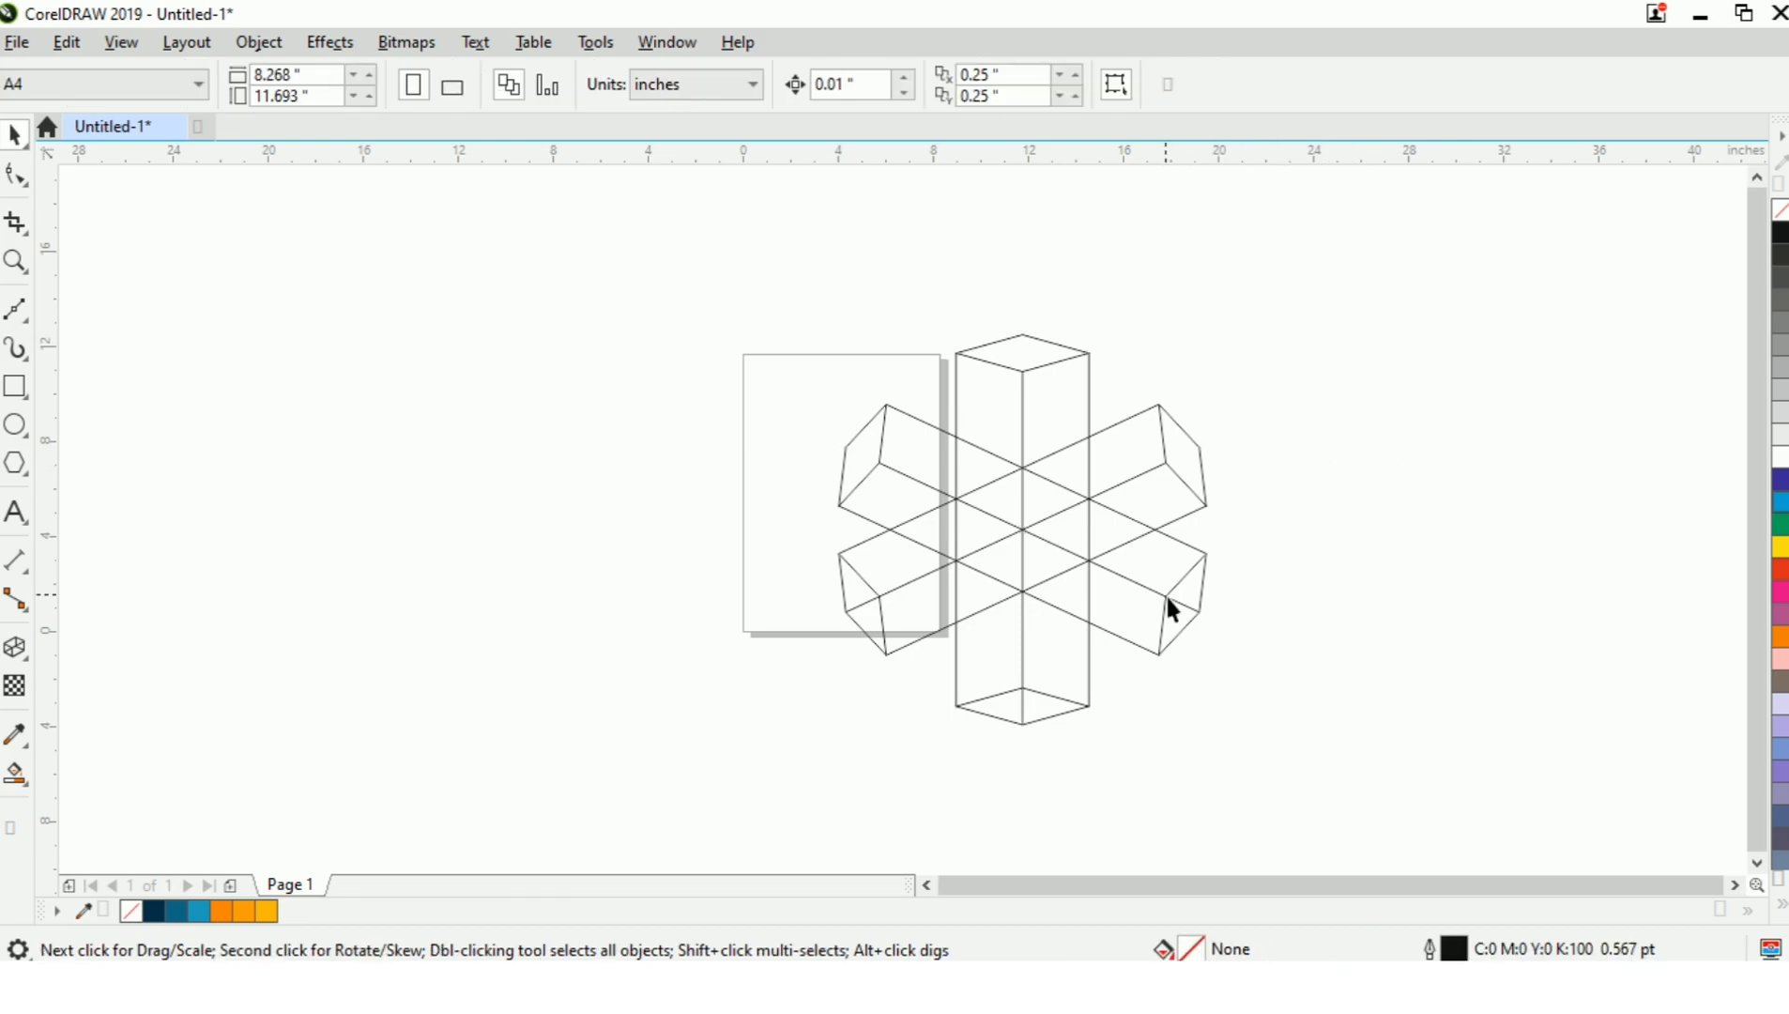
# Smart Fill both halves of the vertical prism's bottom diamond with the blue-grey colour C:40 M:20 Y:0 K:40.
pyautogui.scroll(2, 1166, 597)
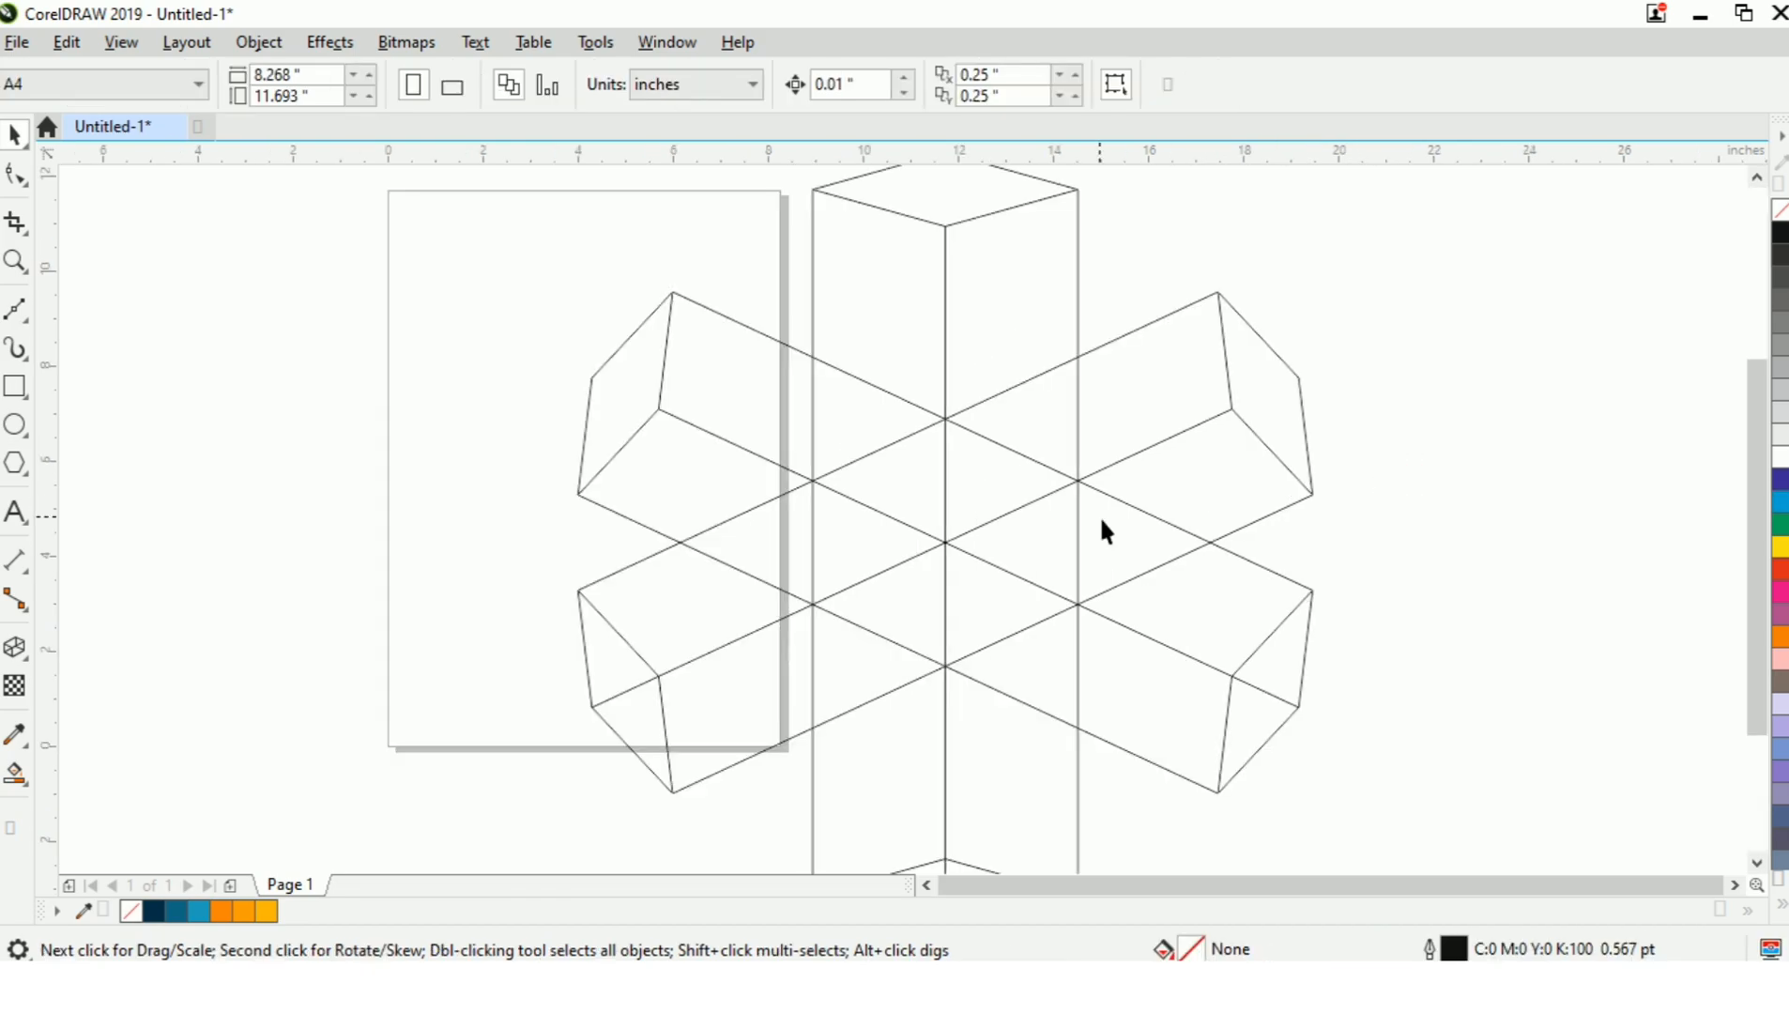
pyautogui.scroll(-2, 1102, 522)
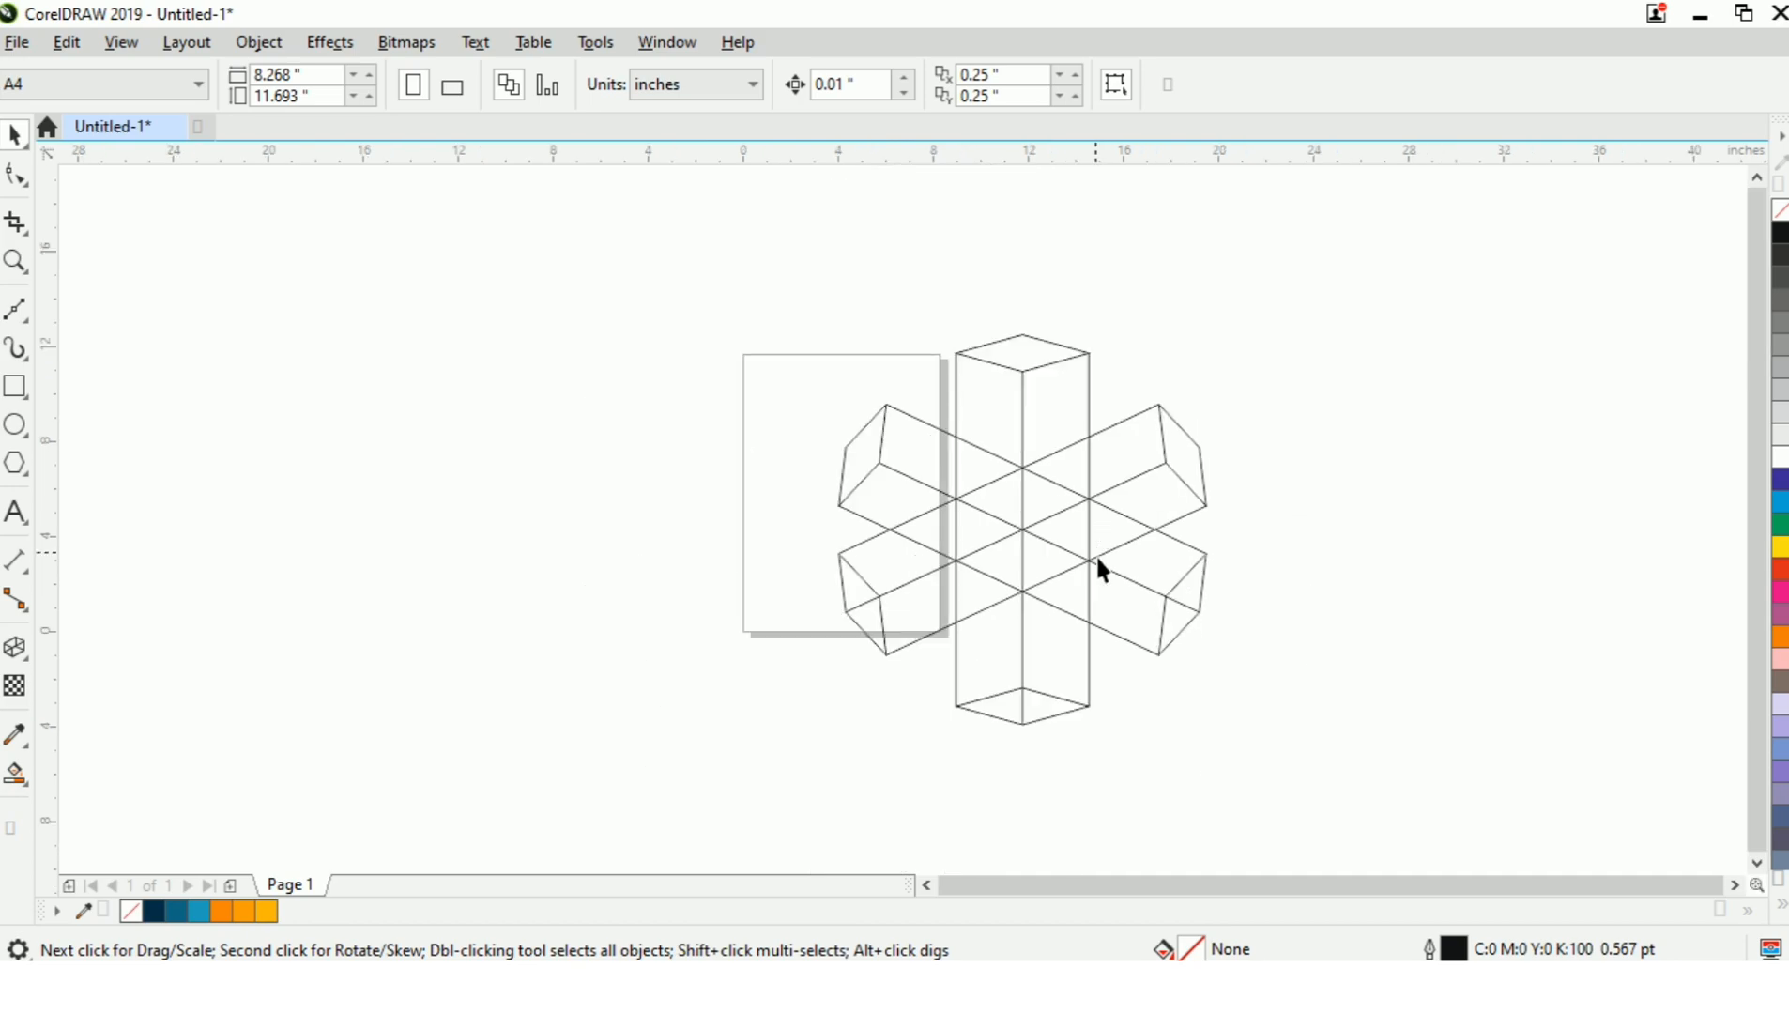
pyautogui.scroll(2, 1083, 668)
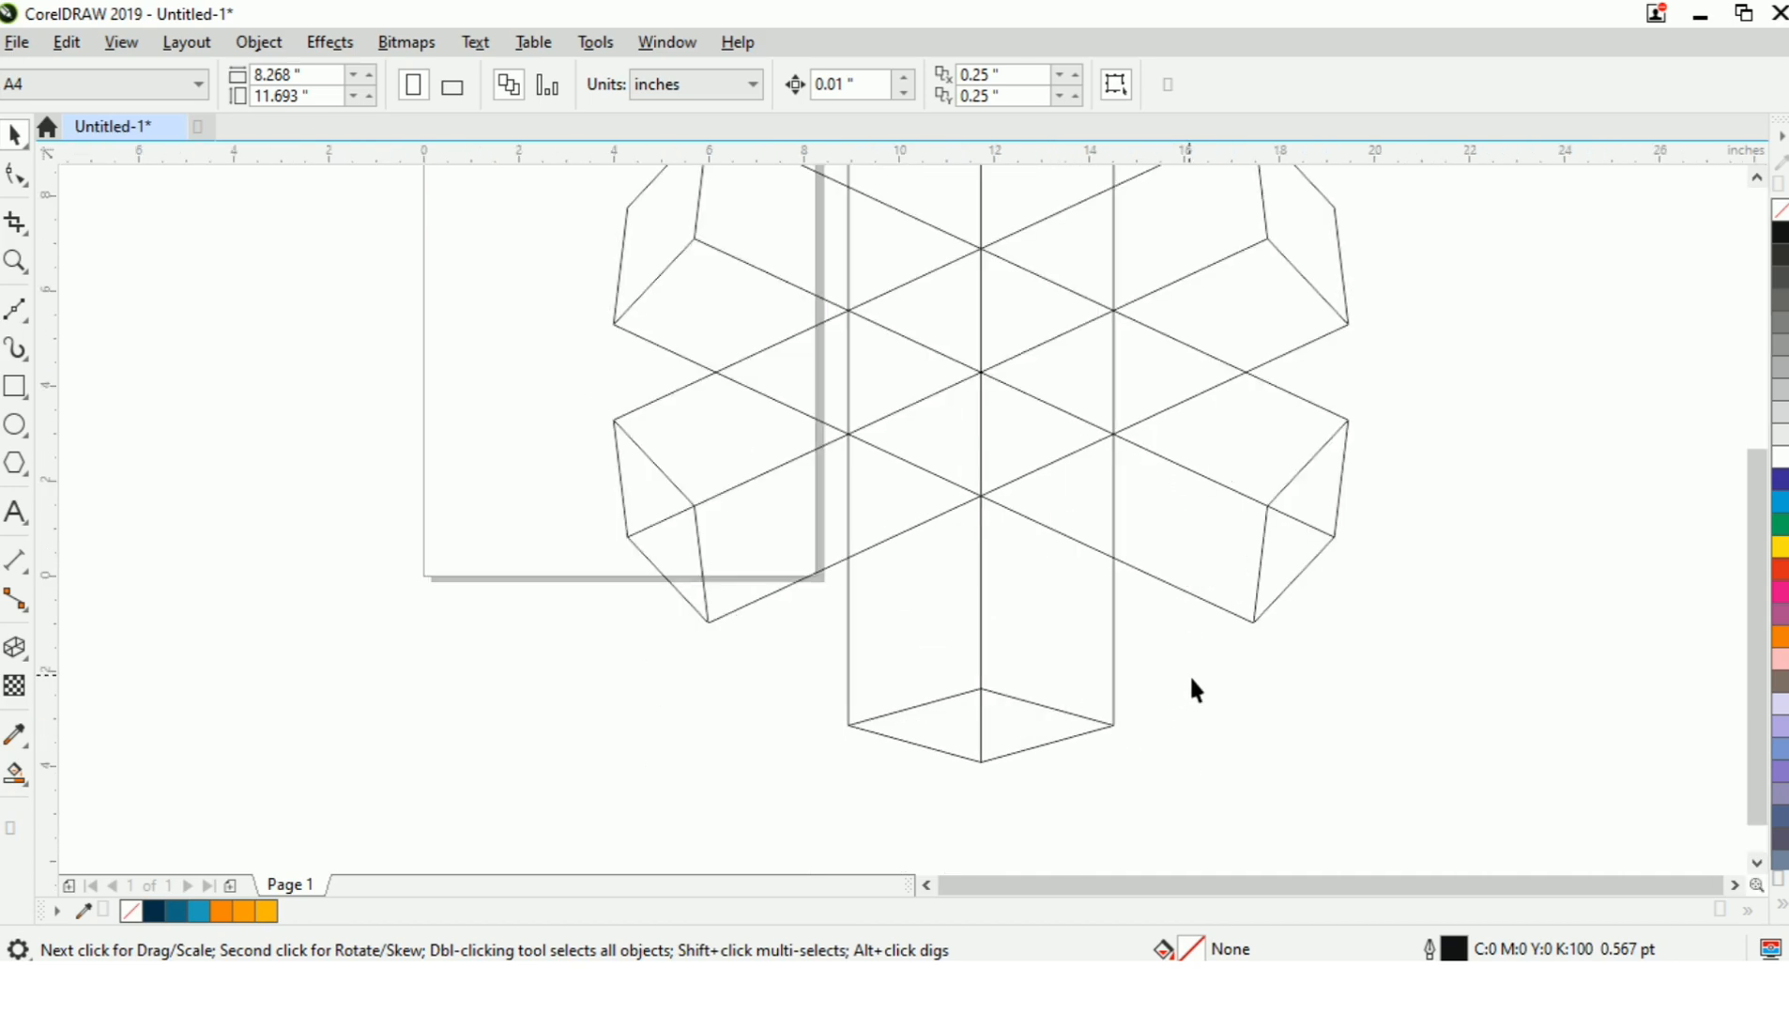
pyautogui.click(16, 775)
pyautogui.click(1042, 725)
# Smart Fill the lower arm's two side faces and weld the right face to the right half of the bottom diamond.
pyautogui.click(1028, 615)
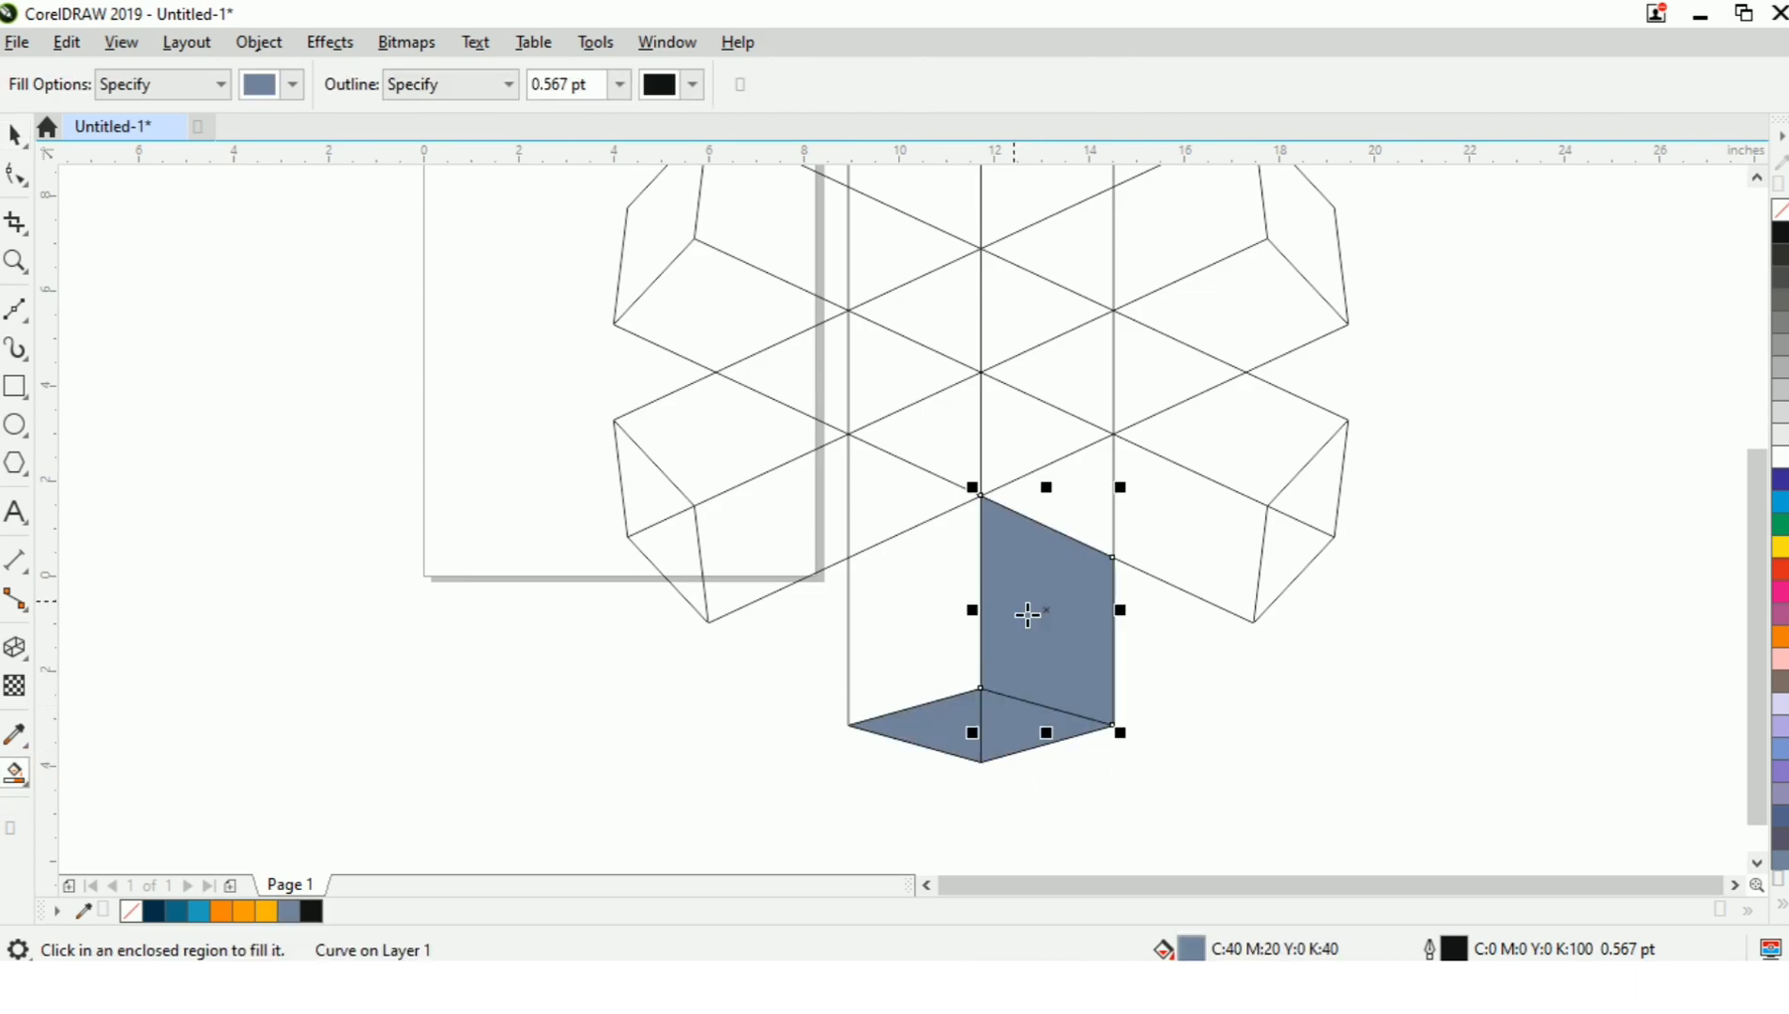
pyautogui.click(918, 609)
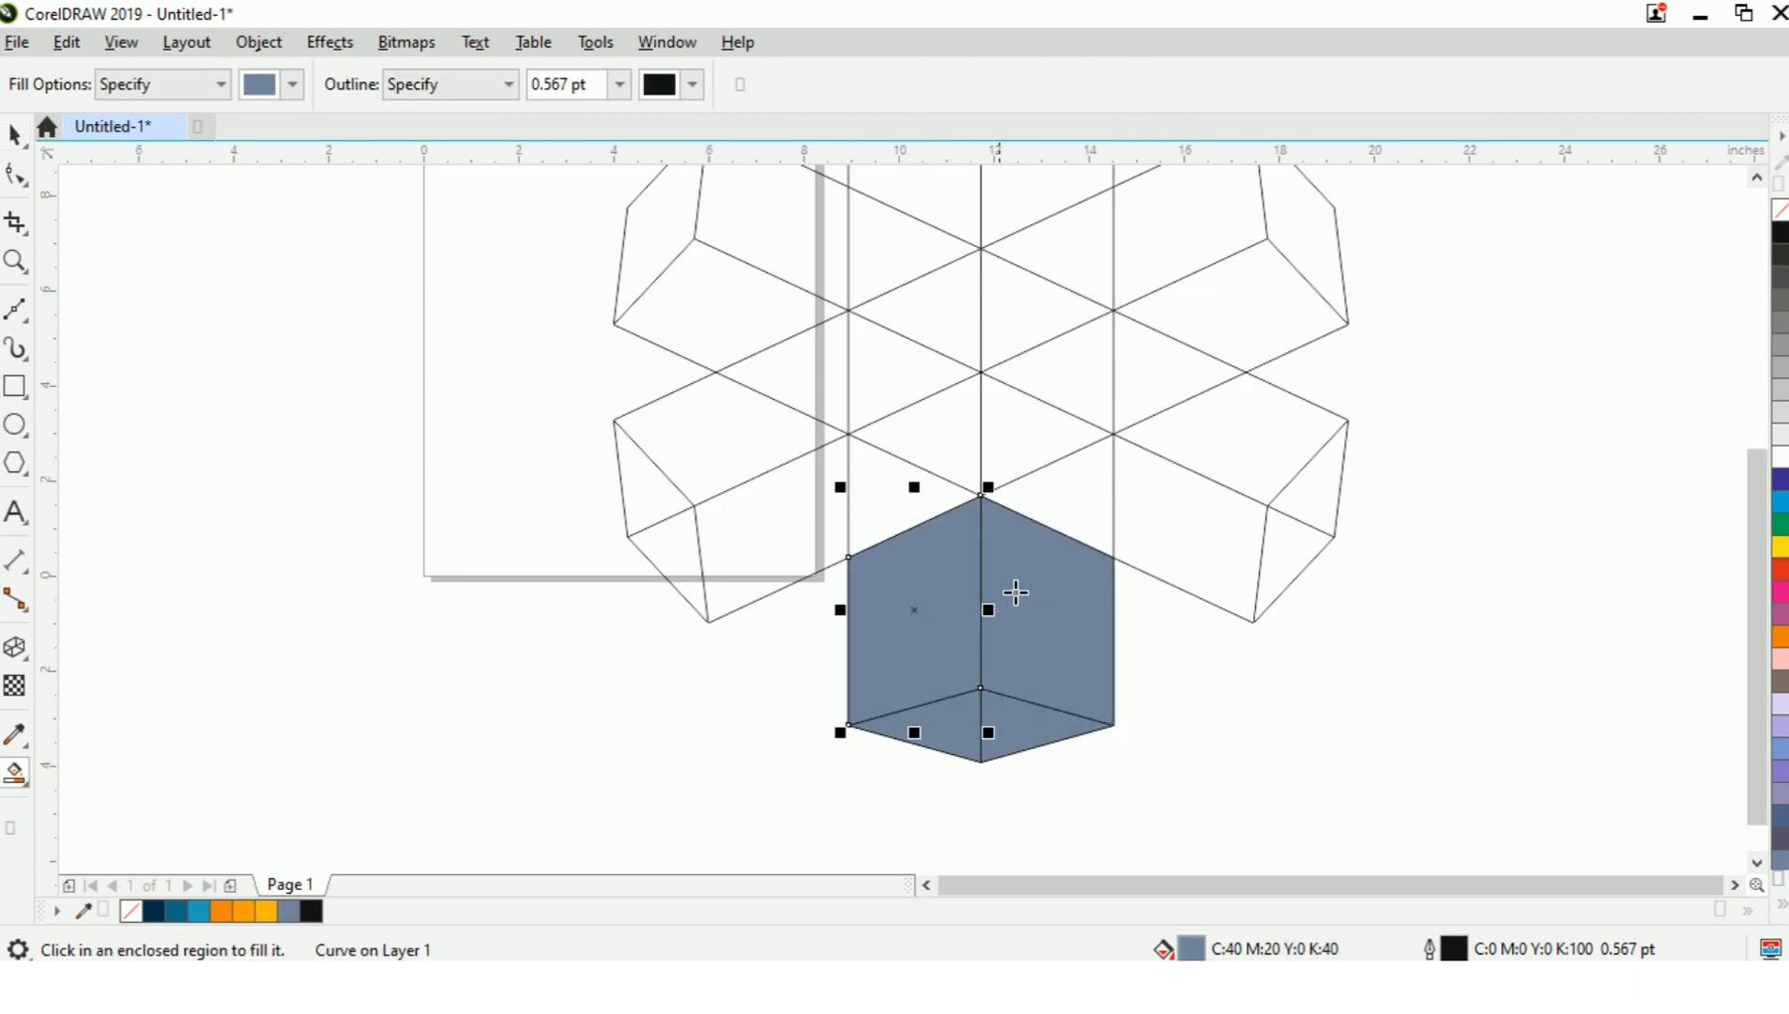
pyautogui.press('space')
pyautogui.keyDown('ctrl'); pyautogui.click(1046, 726); pyautogui.keyUp('ctrl')
pyautogui.keyDown('shift'); pyautogui.click(1036, 601); pyautogui.keyUp('shift')
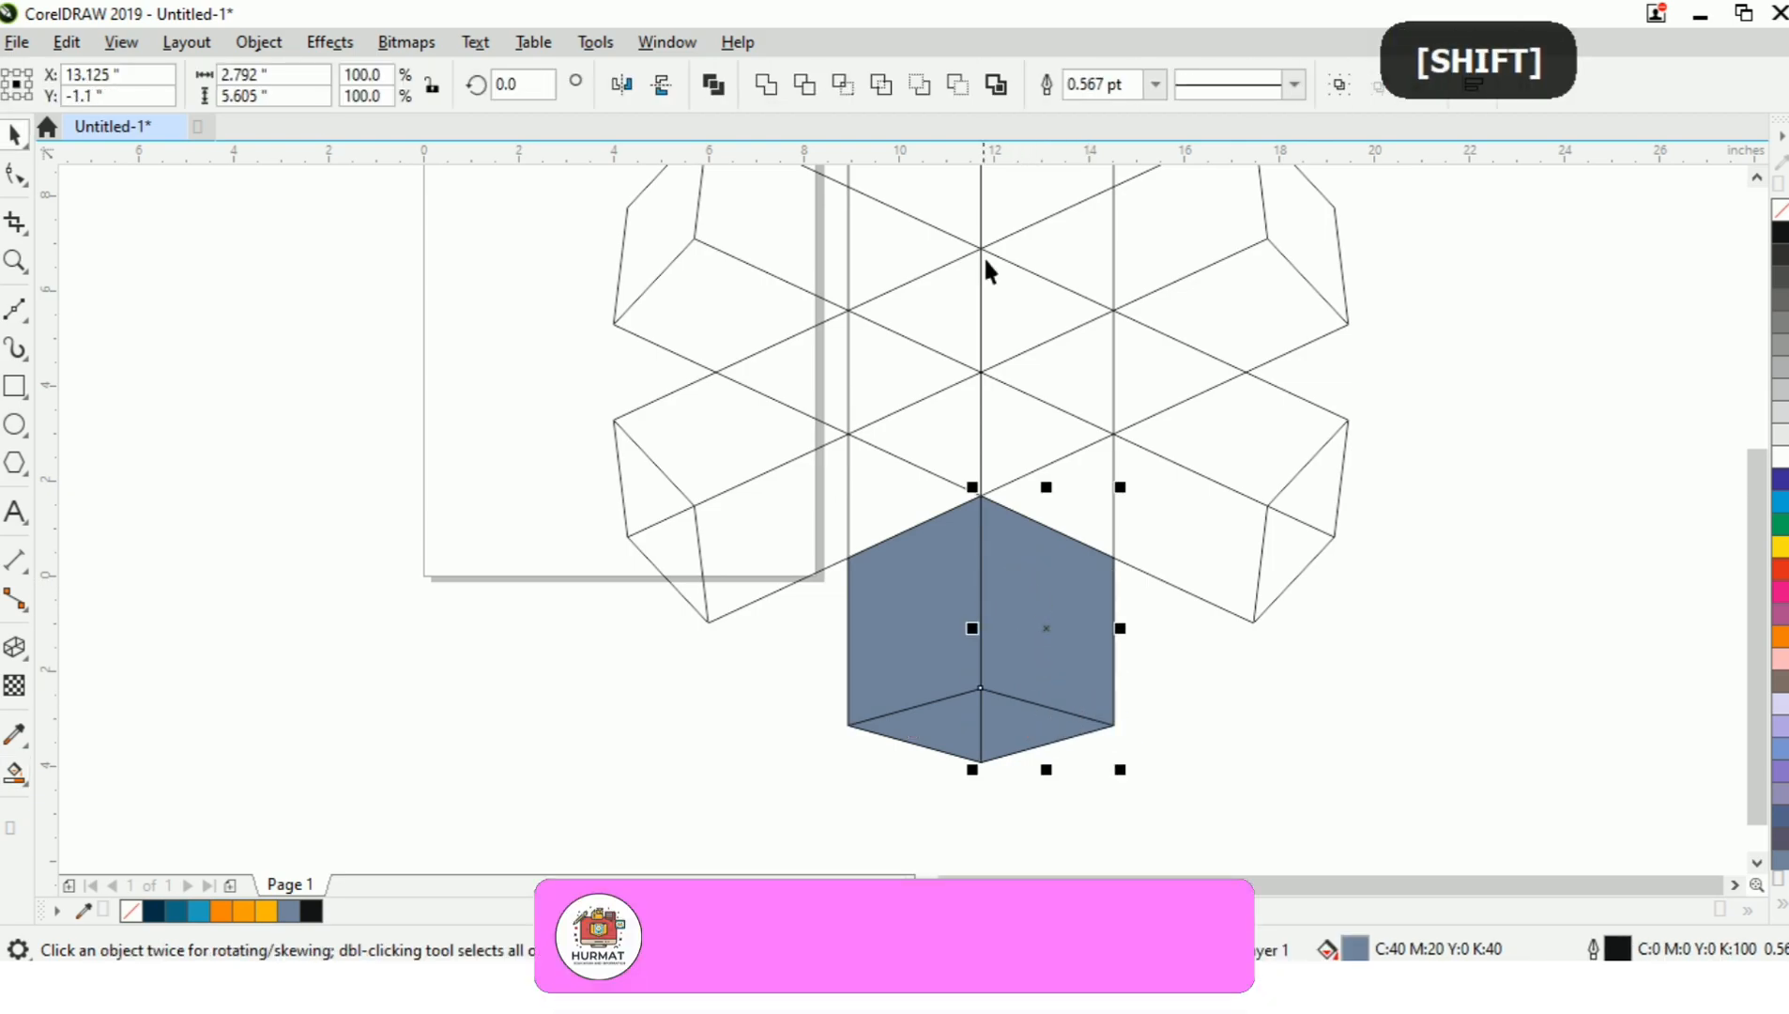
pyautogui.click(767, 86)
pyautogui.click(1256, 707)
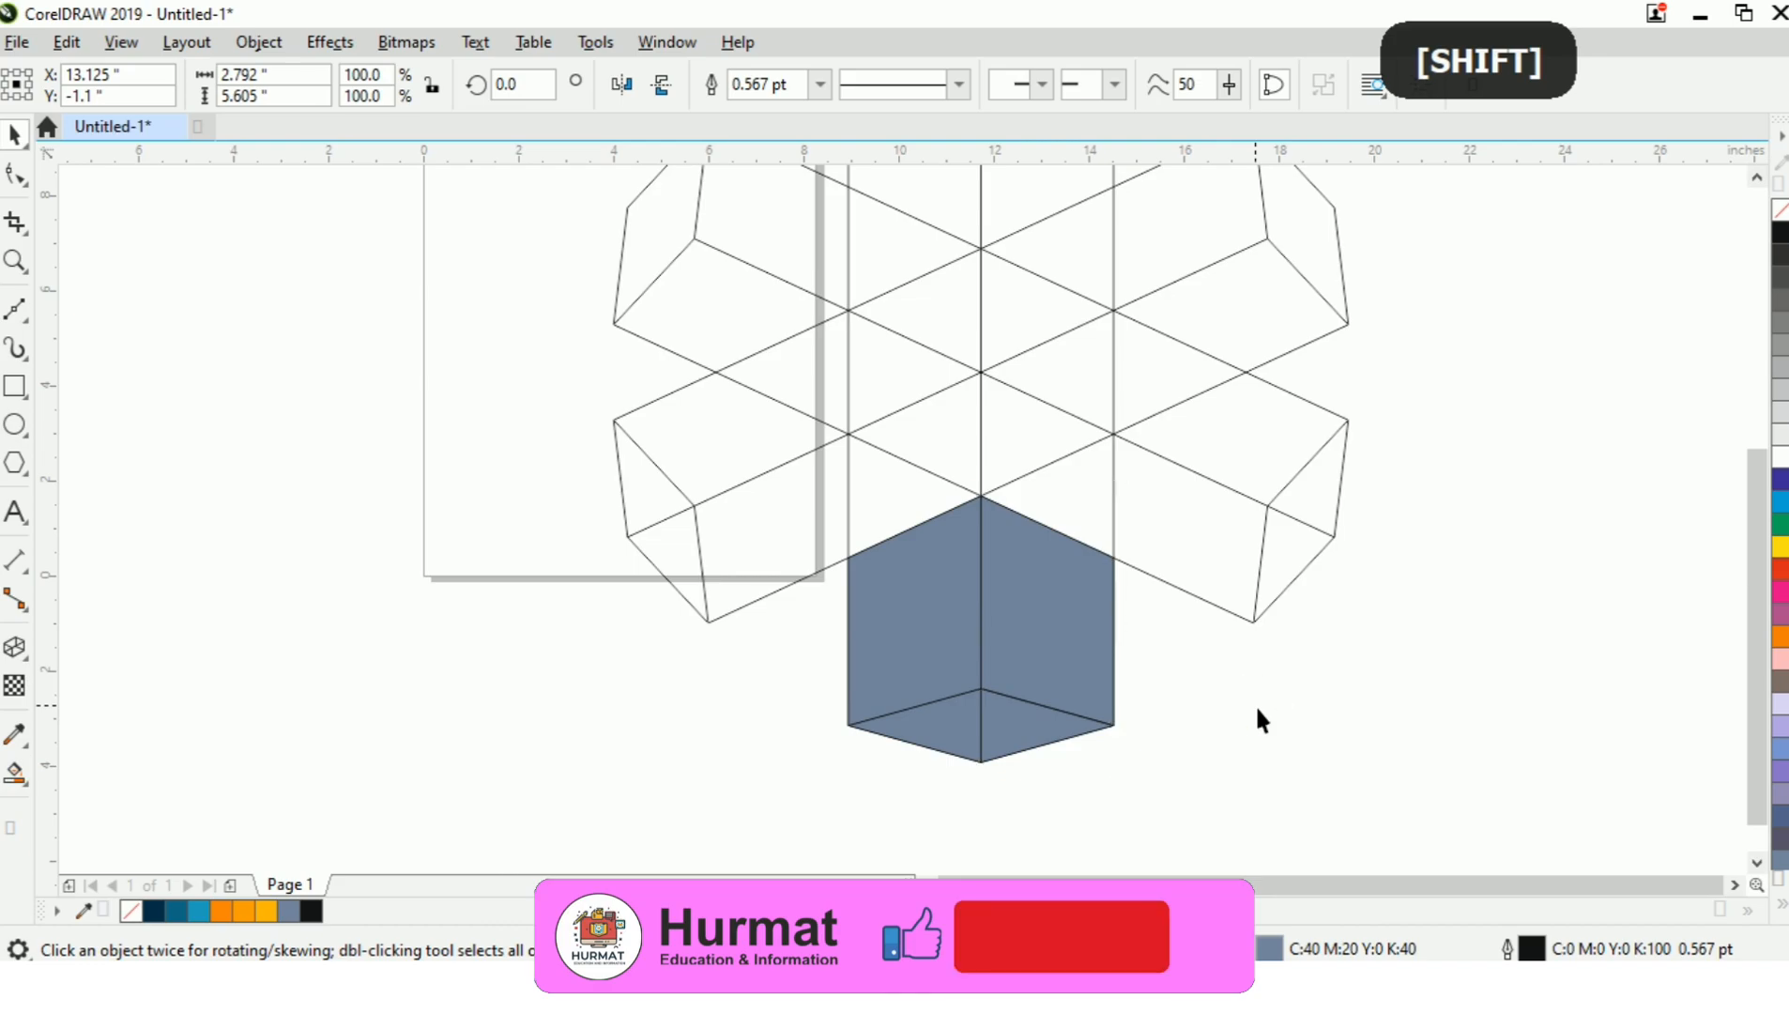
# Try moving the welded right face aside, and undo the move, the weld and the two side-face fills.
pyautogui.click(1034, 730)
pyautogui.moveTo(1058, 631); pyautogui.dragTo(1204, 711)
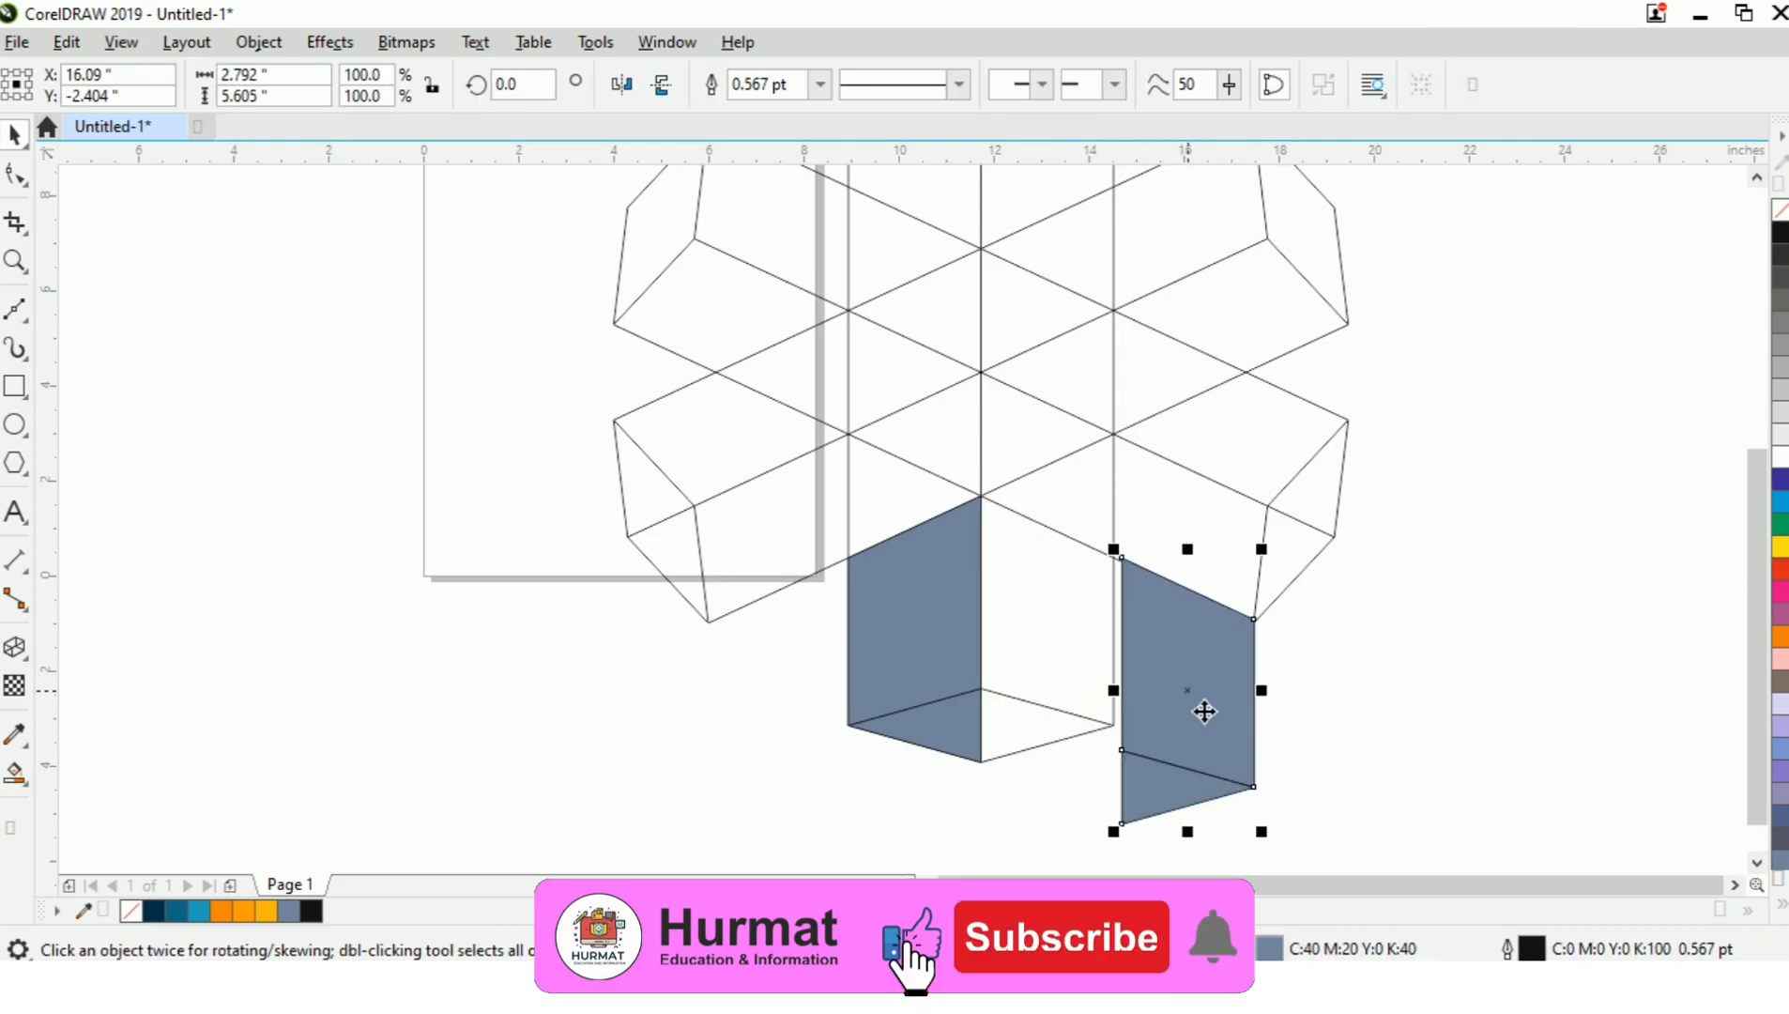
pyautogui.hotkey('ctrl', 'z')
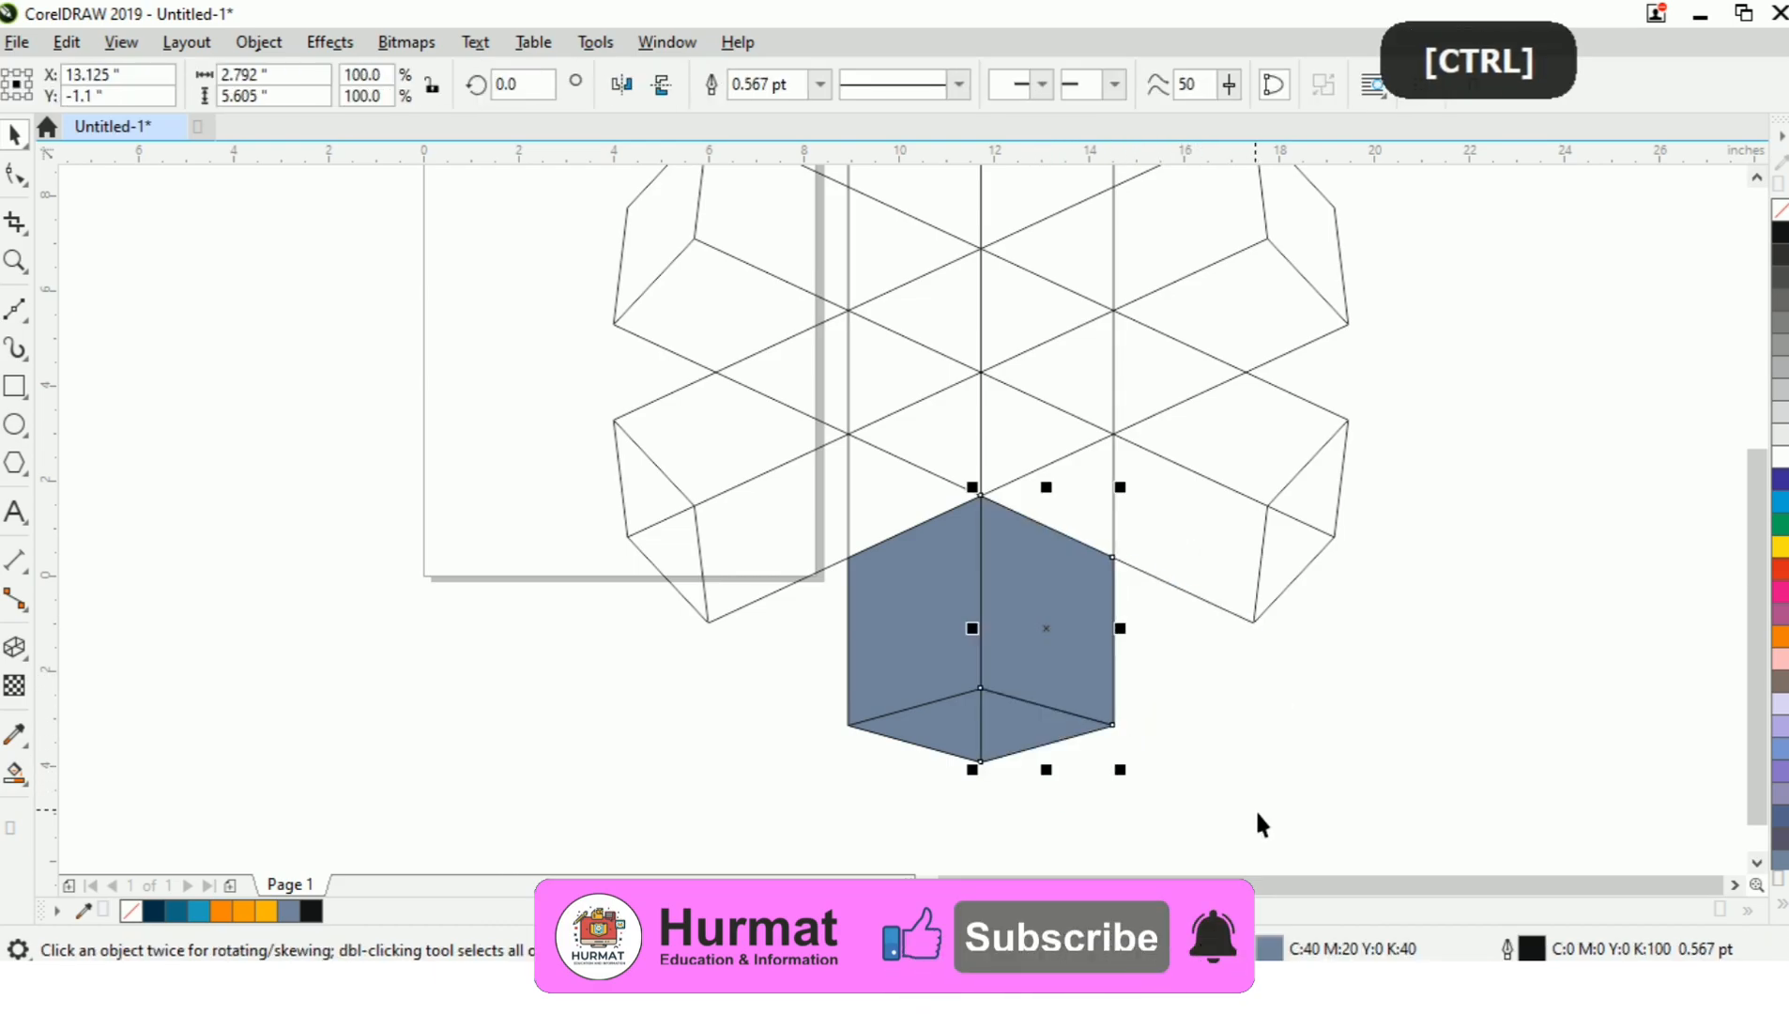
pyautogui.click(1291, 793)
pyautogui.hotkey('ctrl', 'z')
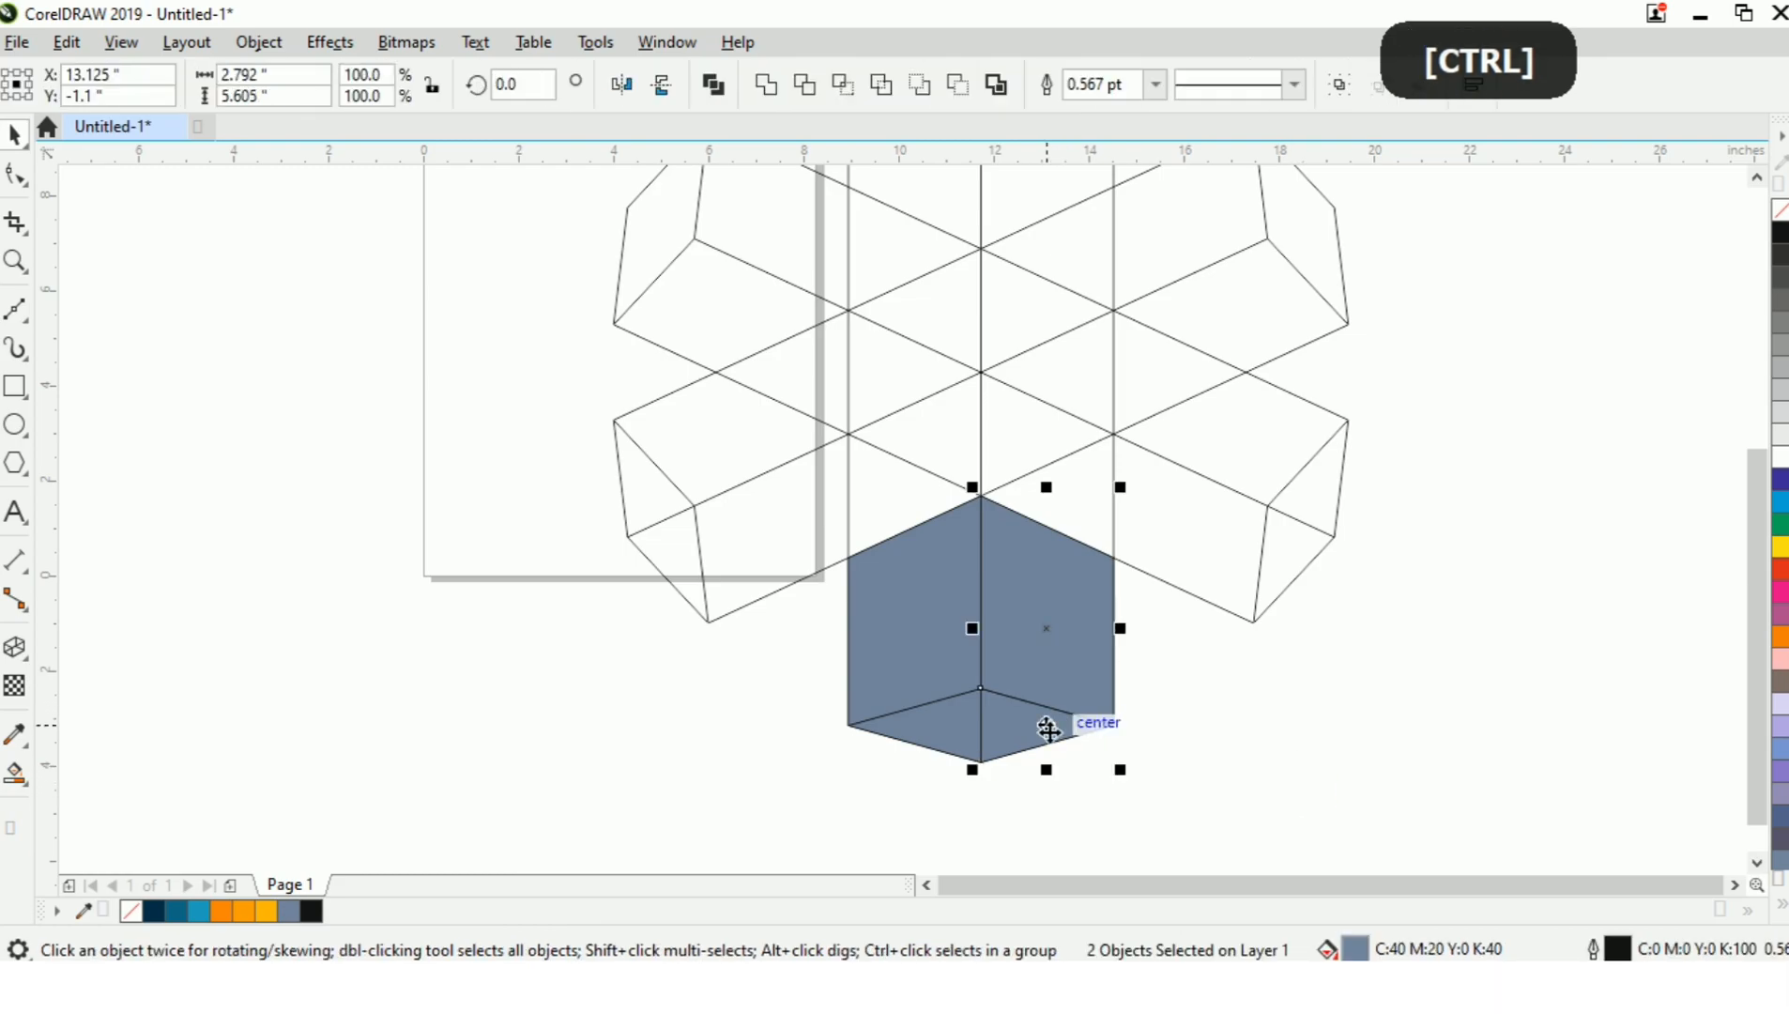
pyautogui.hotkey('ctrl', 'z')
pyautogui.hotkey('ctrl', 'z')
pyautogui.hotkey('ctrl', 'z')
pyautogui.click(1044, 756)
pyautogui.click(1004, 762)
pyautogui.click(1200, 690)
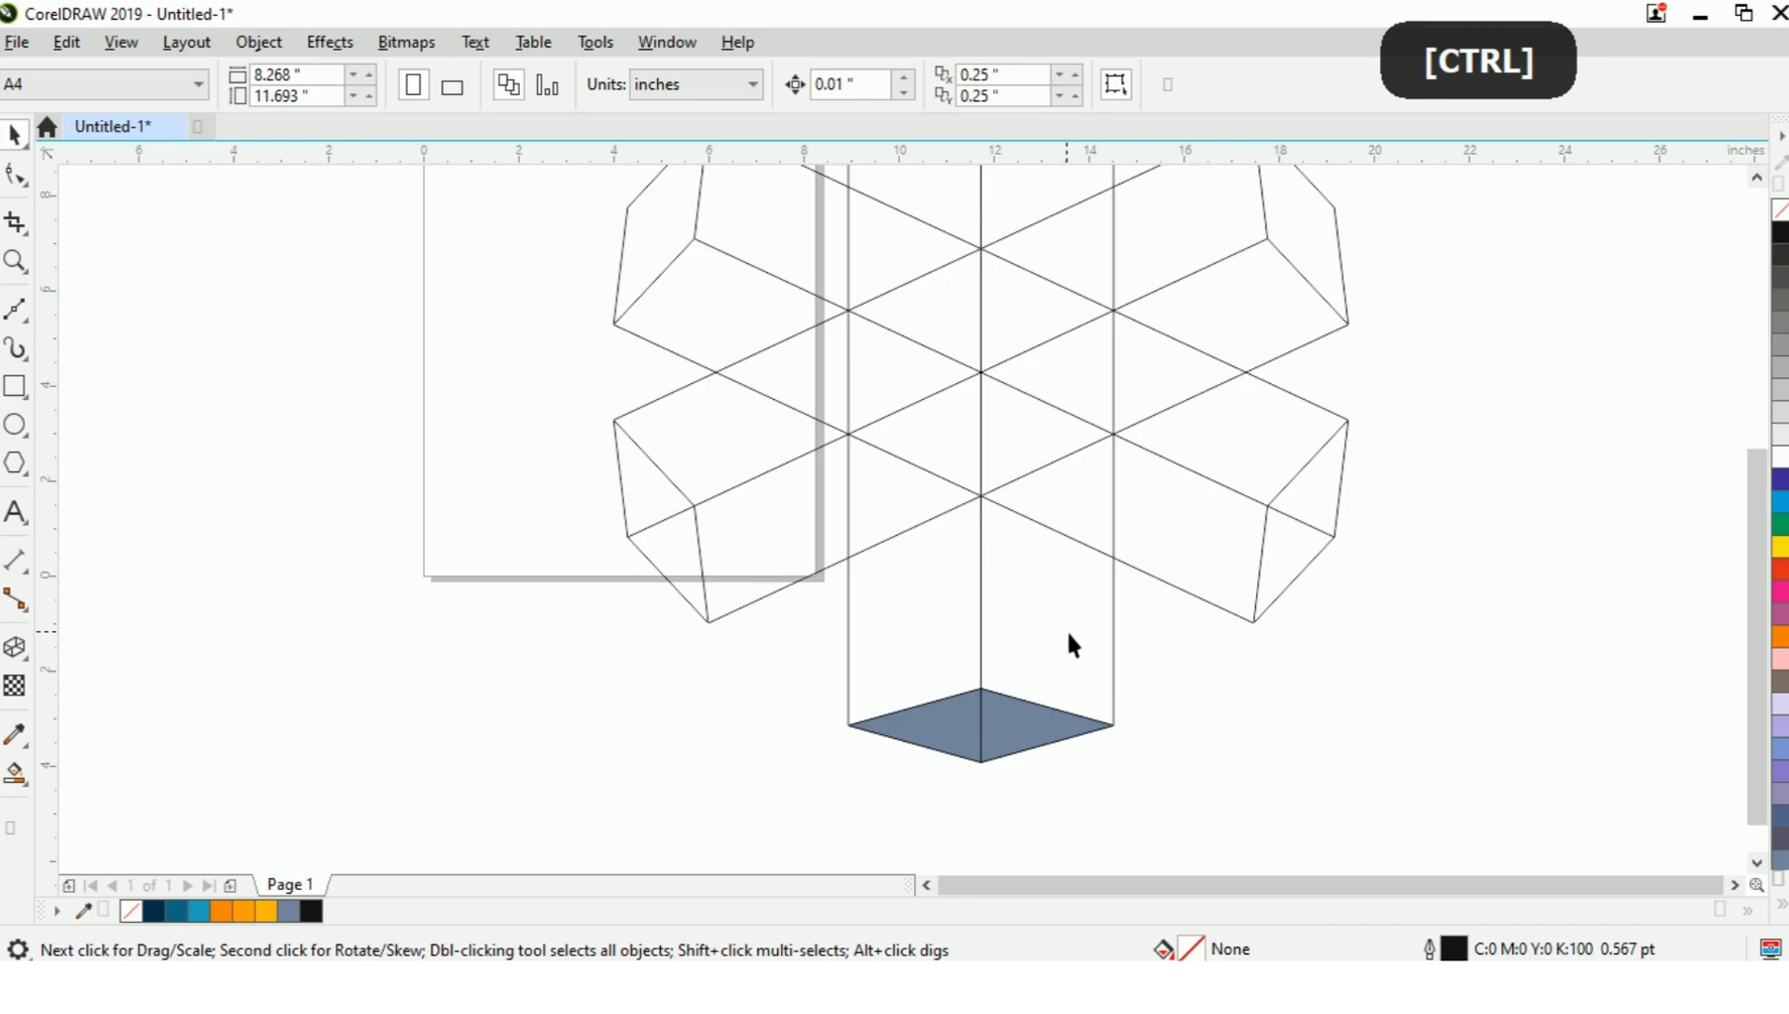
pyautogui.click(1115, 622)
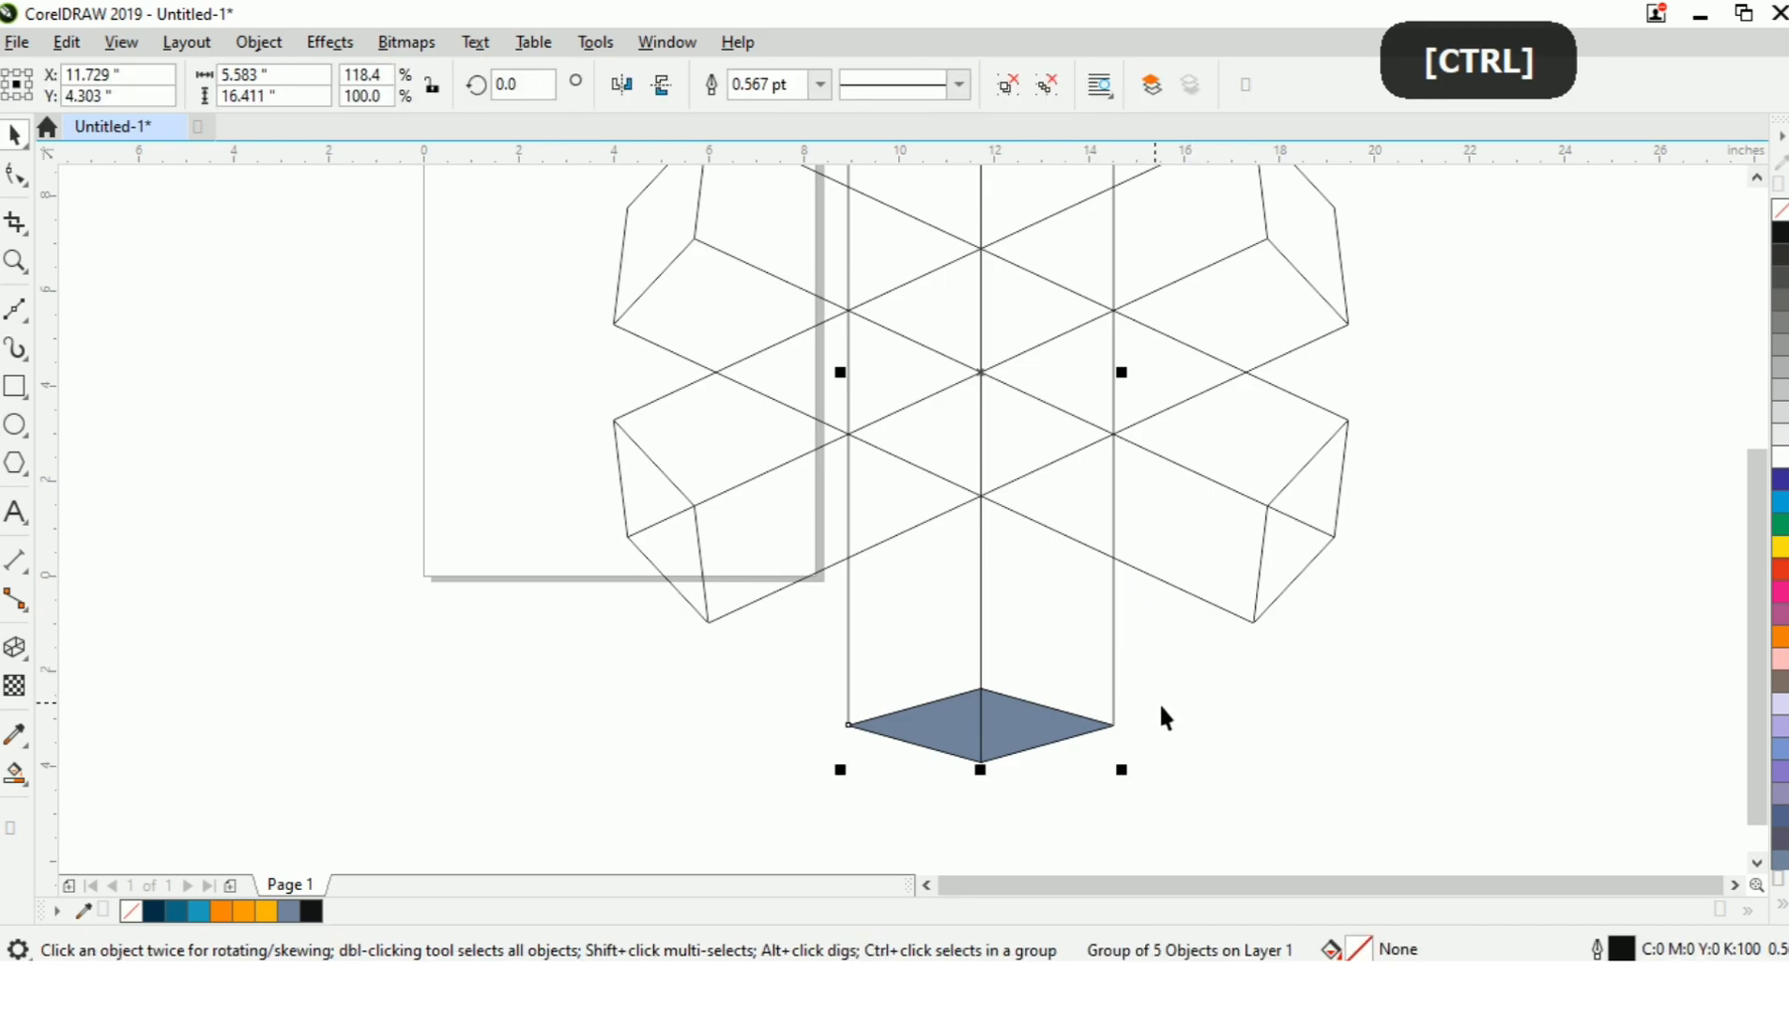
pyautogui.click(1158, 702)
# Smart Fill the lower arm's right and left side faces with the same blue-grey colour.
pyautogui.click(15, 771)
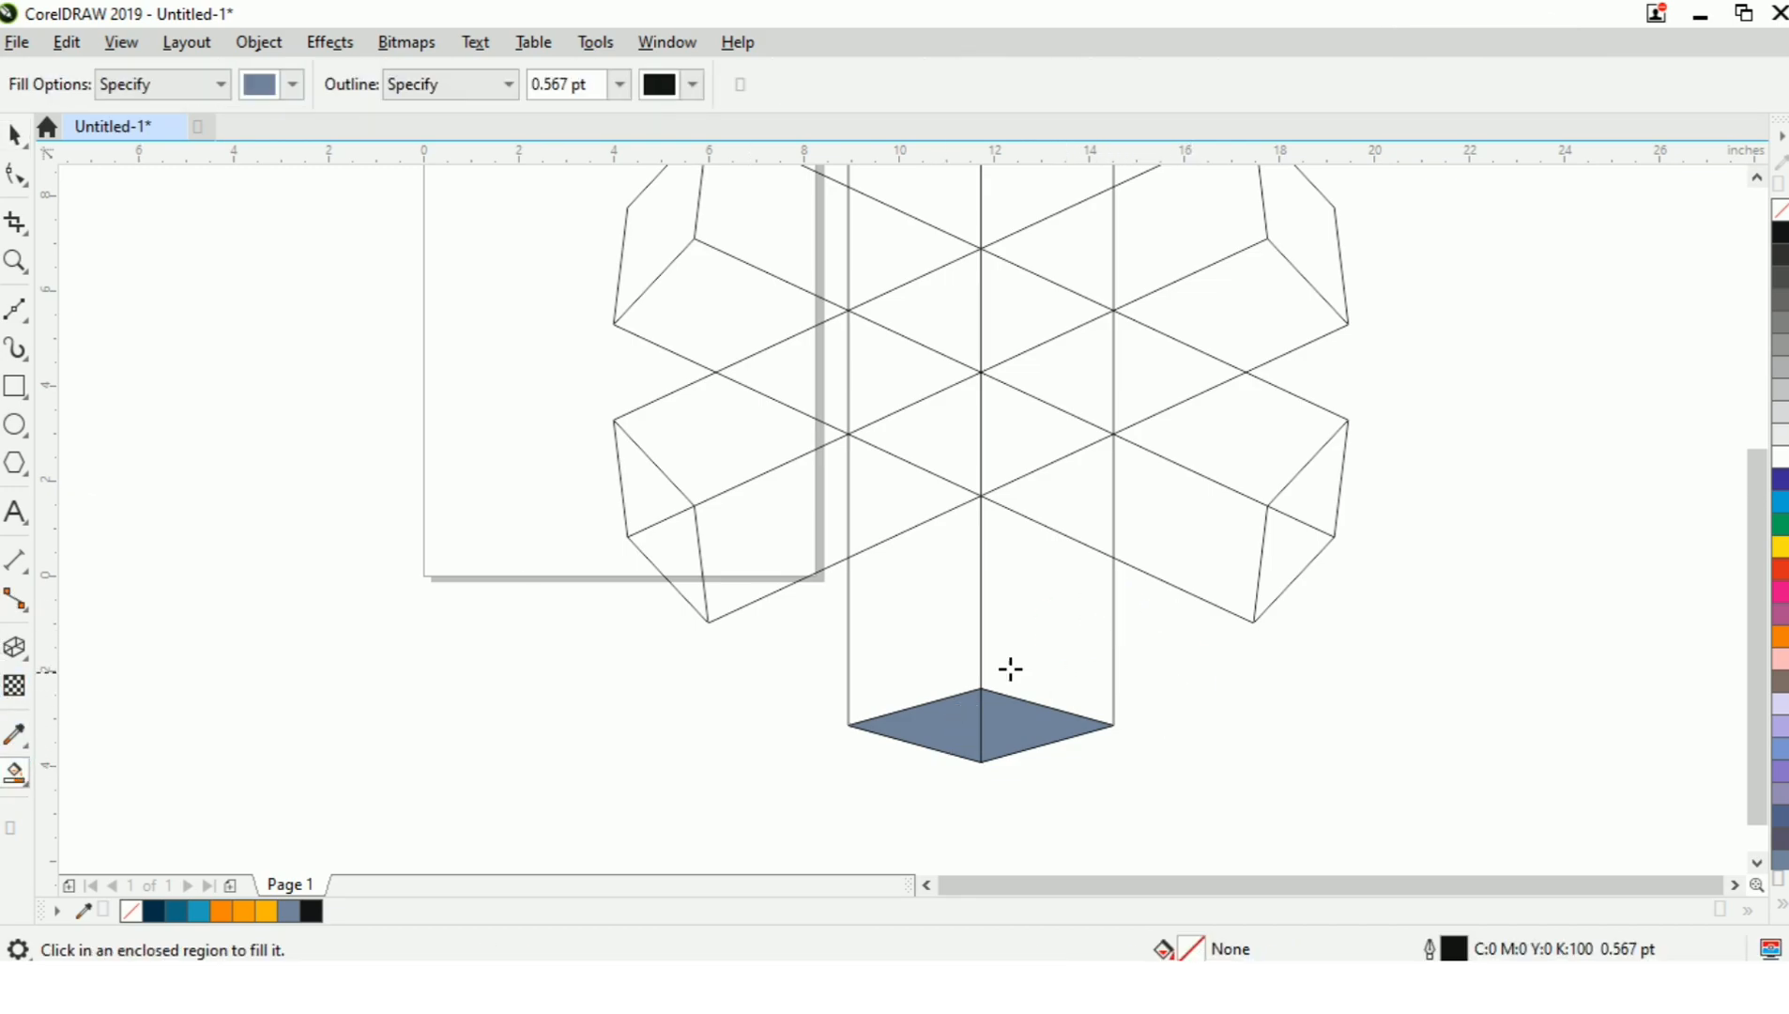
pyautogui.click(1058, 670)
pyautogui.click(889, 610)
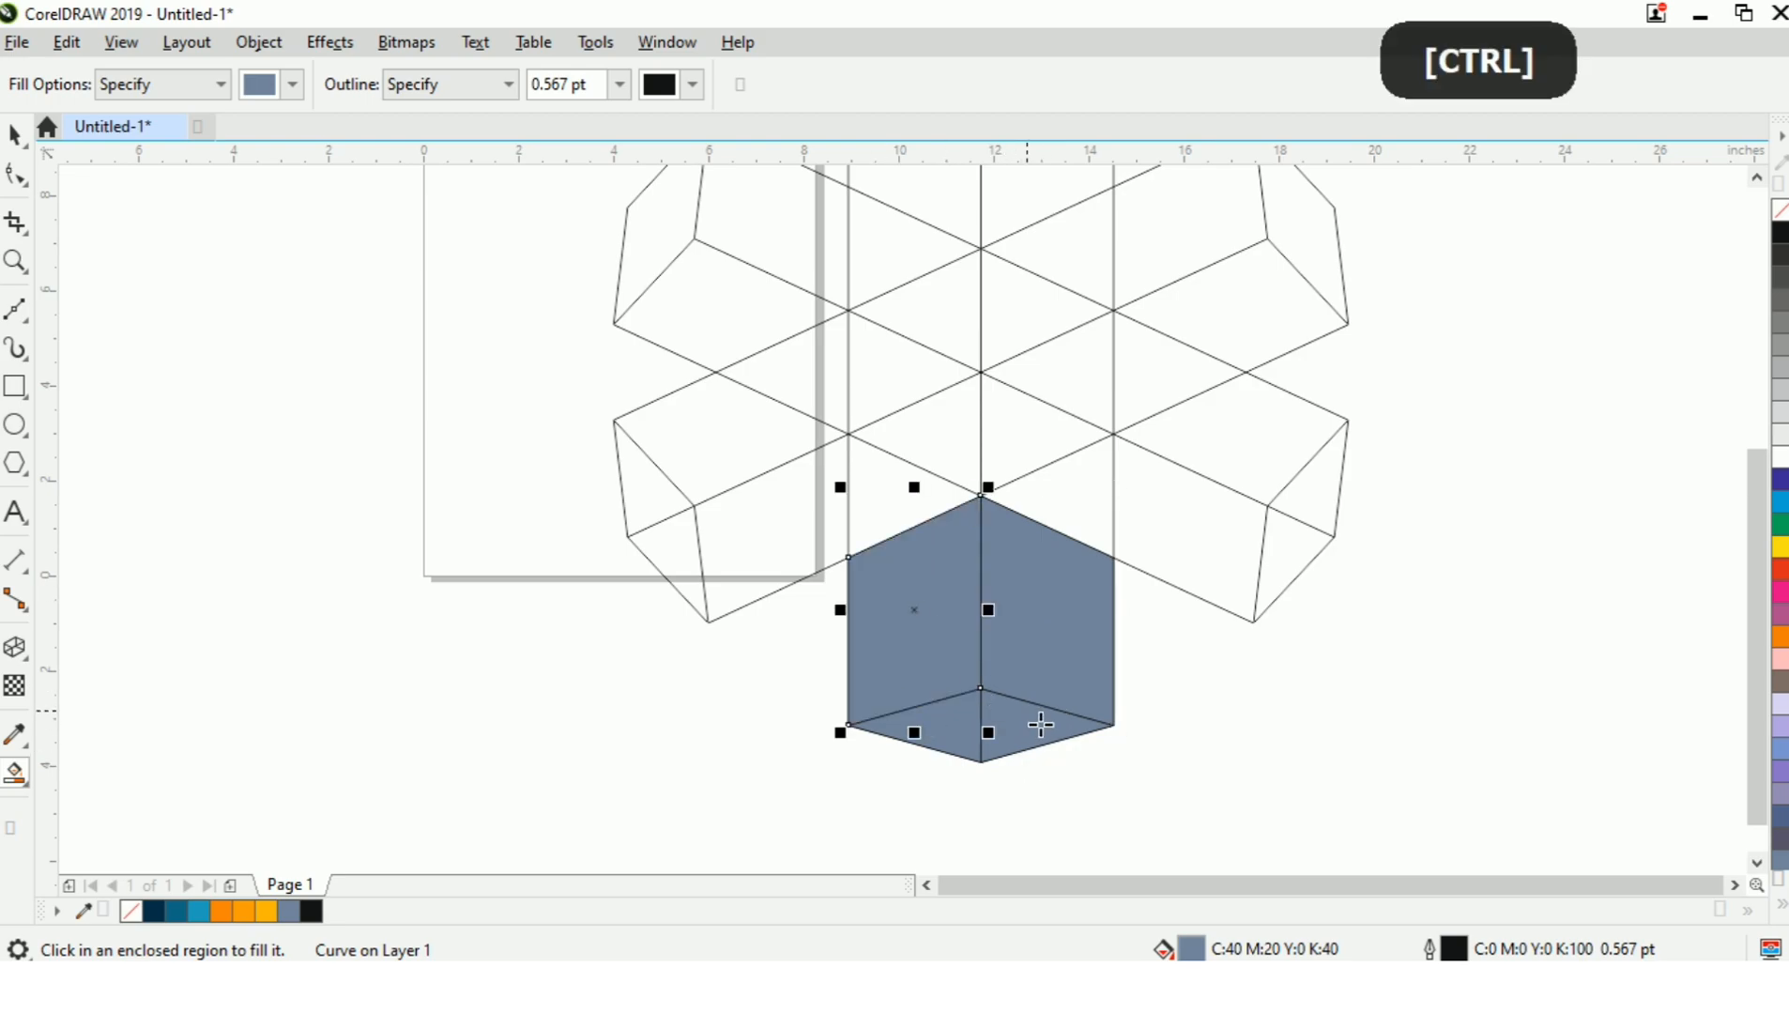
pyautogui.hotkey('ctrl', 'space')
# Weld the lower arm's right side face to the right half of the bottom diamond.
pyautogui.click(1169, 708)
pyautogui.click(1044, 724)
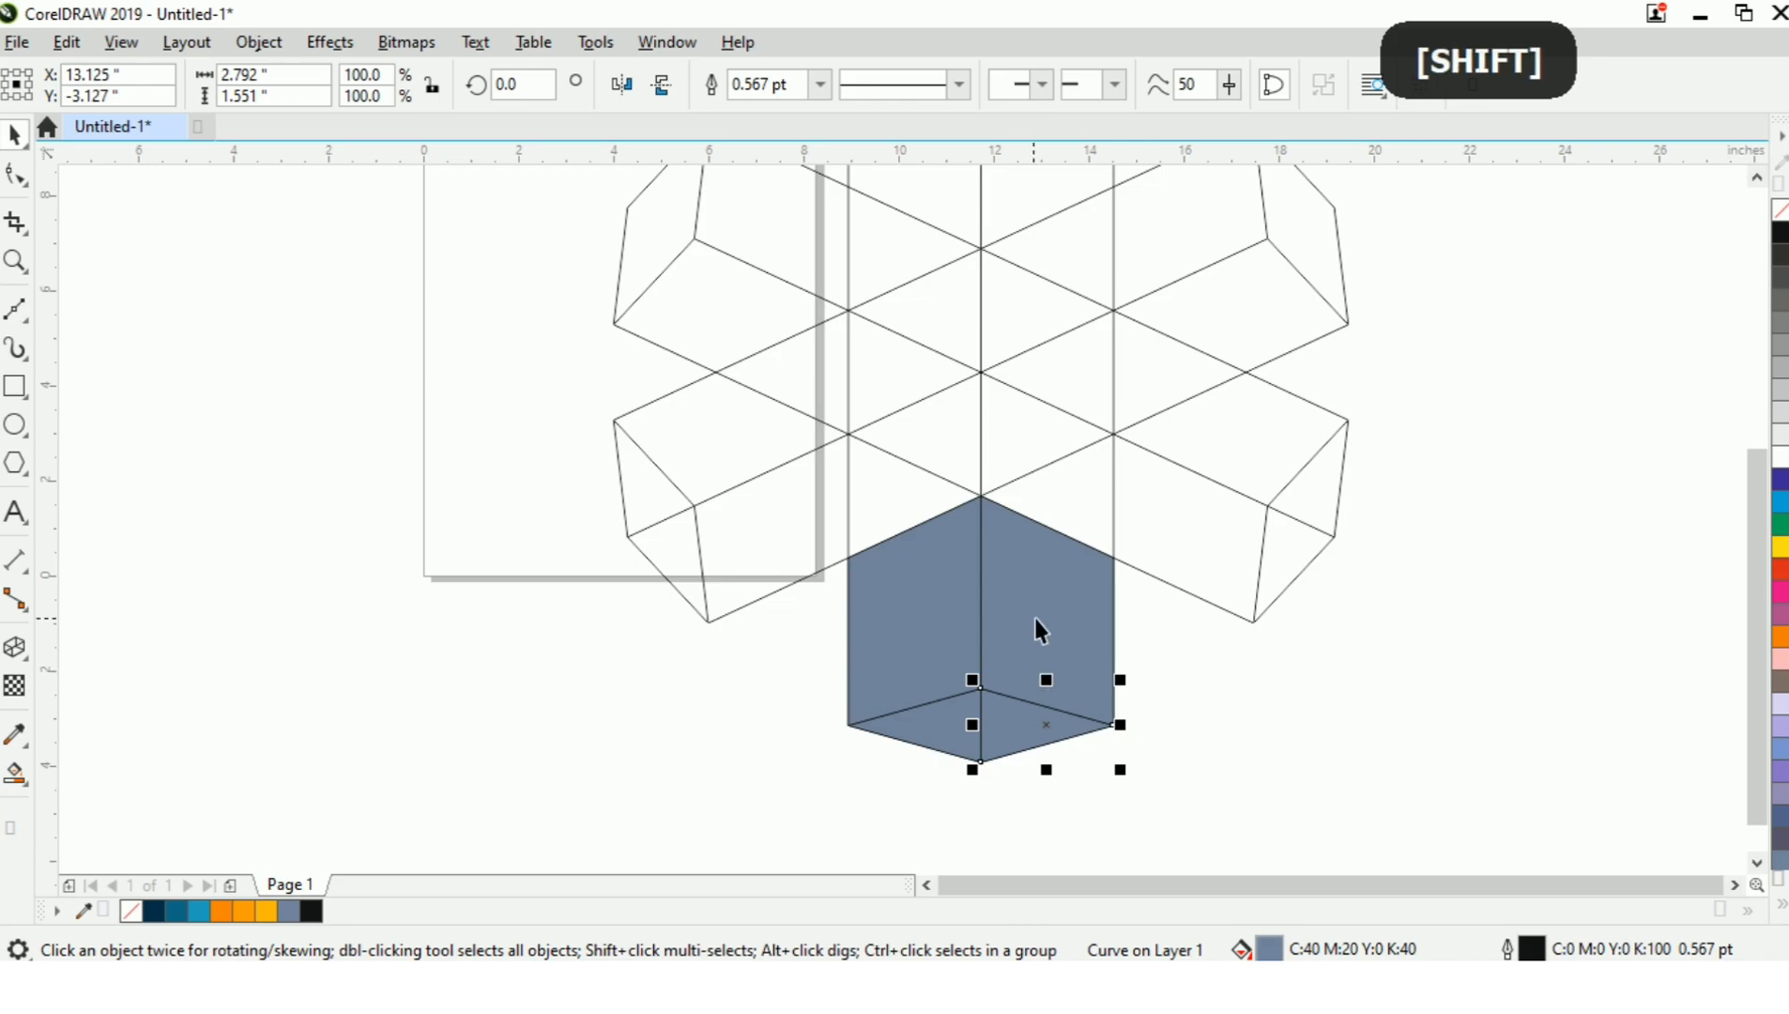
pyautogui.keyDown('shift'); pyautogui.click(1040, 629); pyautogui.keyUp('shift')
pyautogui.click(1237, 737)
# Weld the lower arm's left side face to the left half of the bottom diamond.
pyautogui.keyDown('shift'); pyautogui.click(962, 726); pyautogui.keyUp('shift')
pyautogui.keyDown('shift'); pyautogui.click(914, 587); pyautogui.keyUp('shift')
pyautogui.click(766, 84)
pyautogui.click(1162, 714)
pyautogui.click(1047, 732)
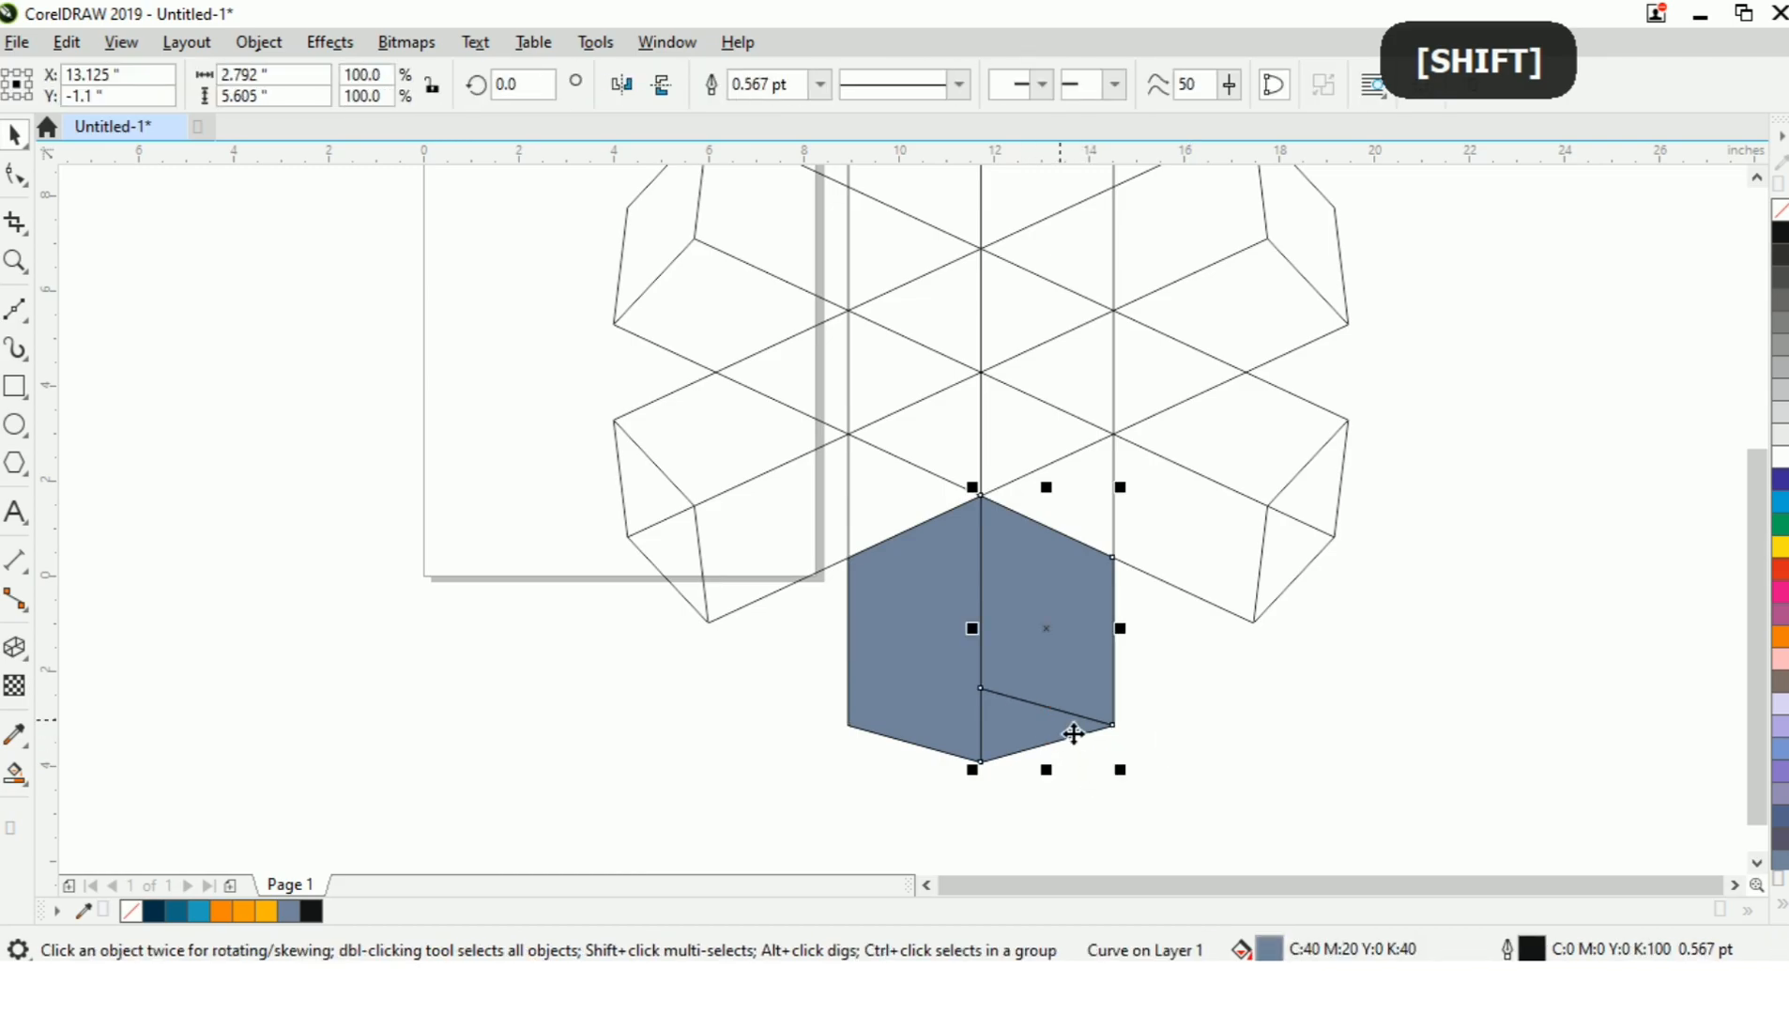
pyautogui.click(1289, 742)
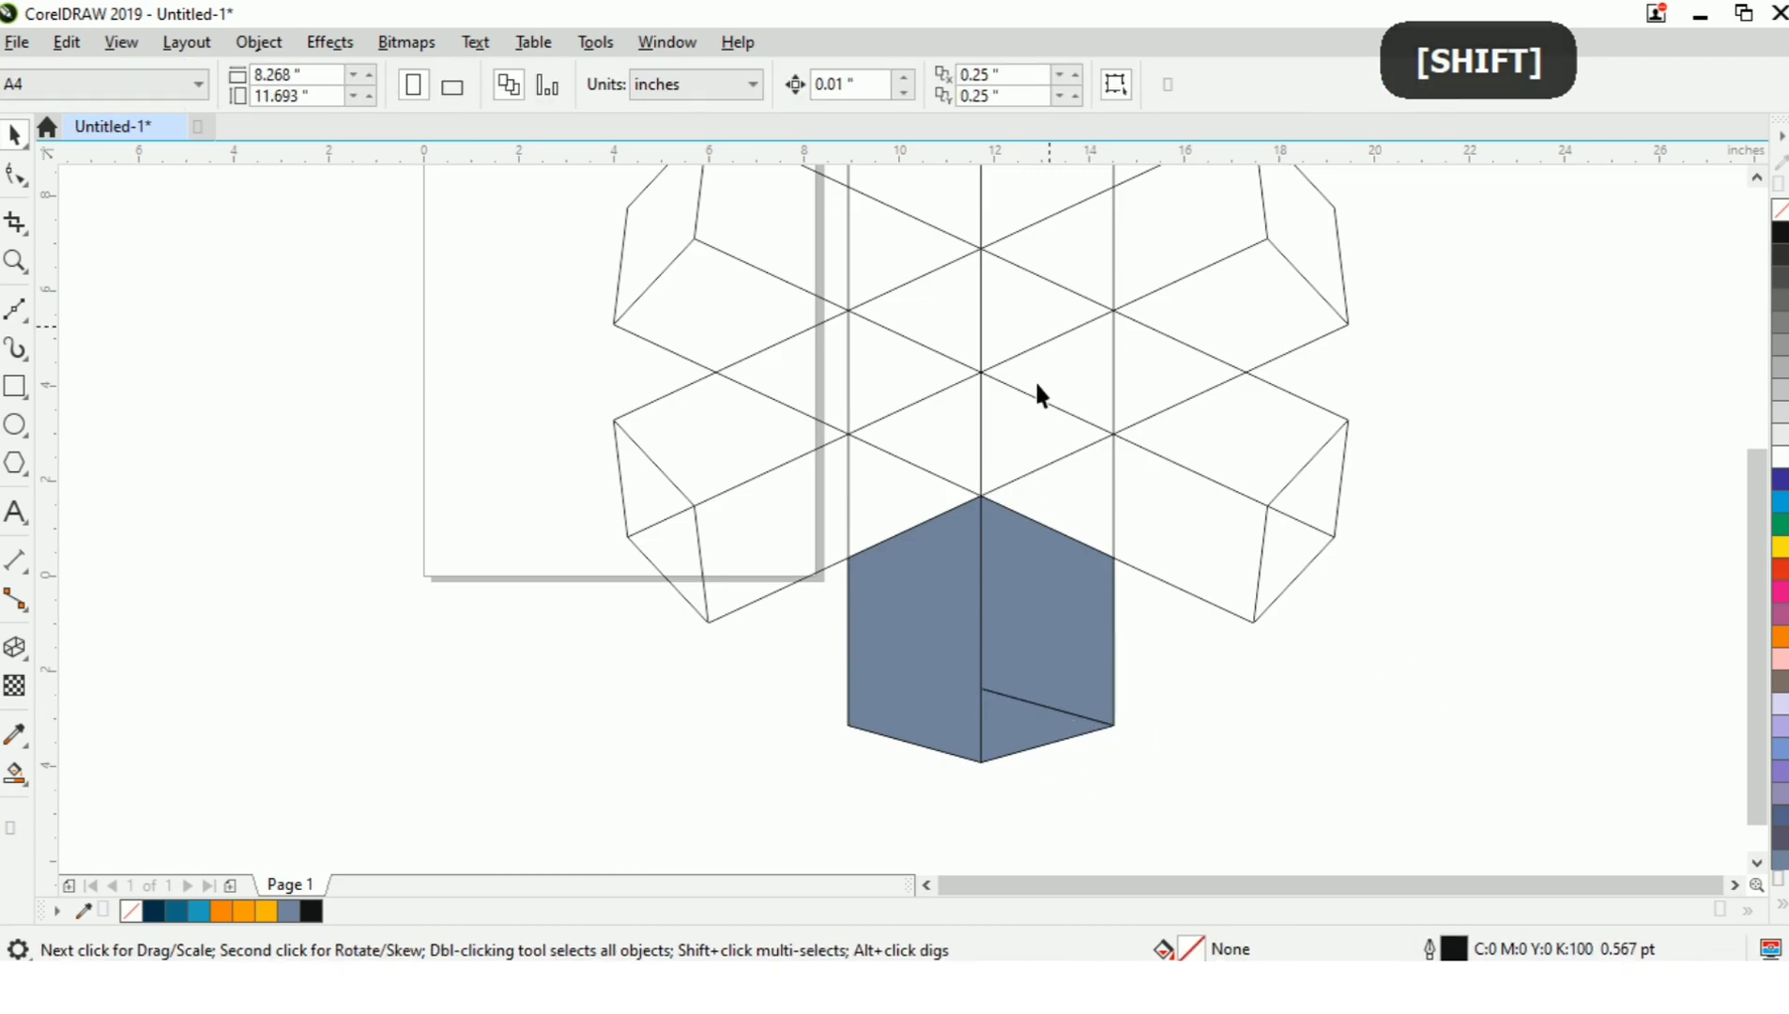
# Smart Fill three adjoining regions of the lower-left arm, from the figure's centre to the arm's end face, in blue-grey.
pyautogui.click(15, 777)
pyautogui.click(887, 505)
pyautogui.click(940, 445)
pyautogui.click(771, 525)
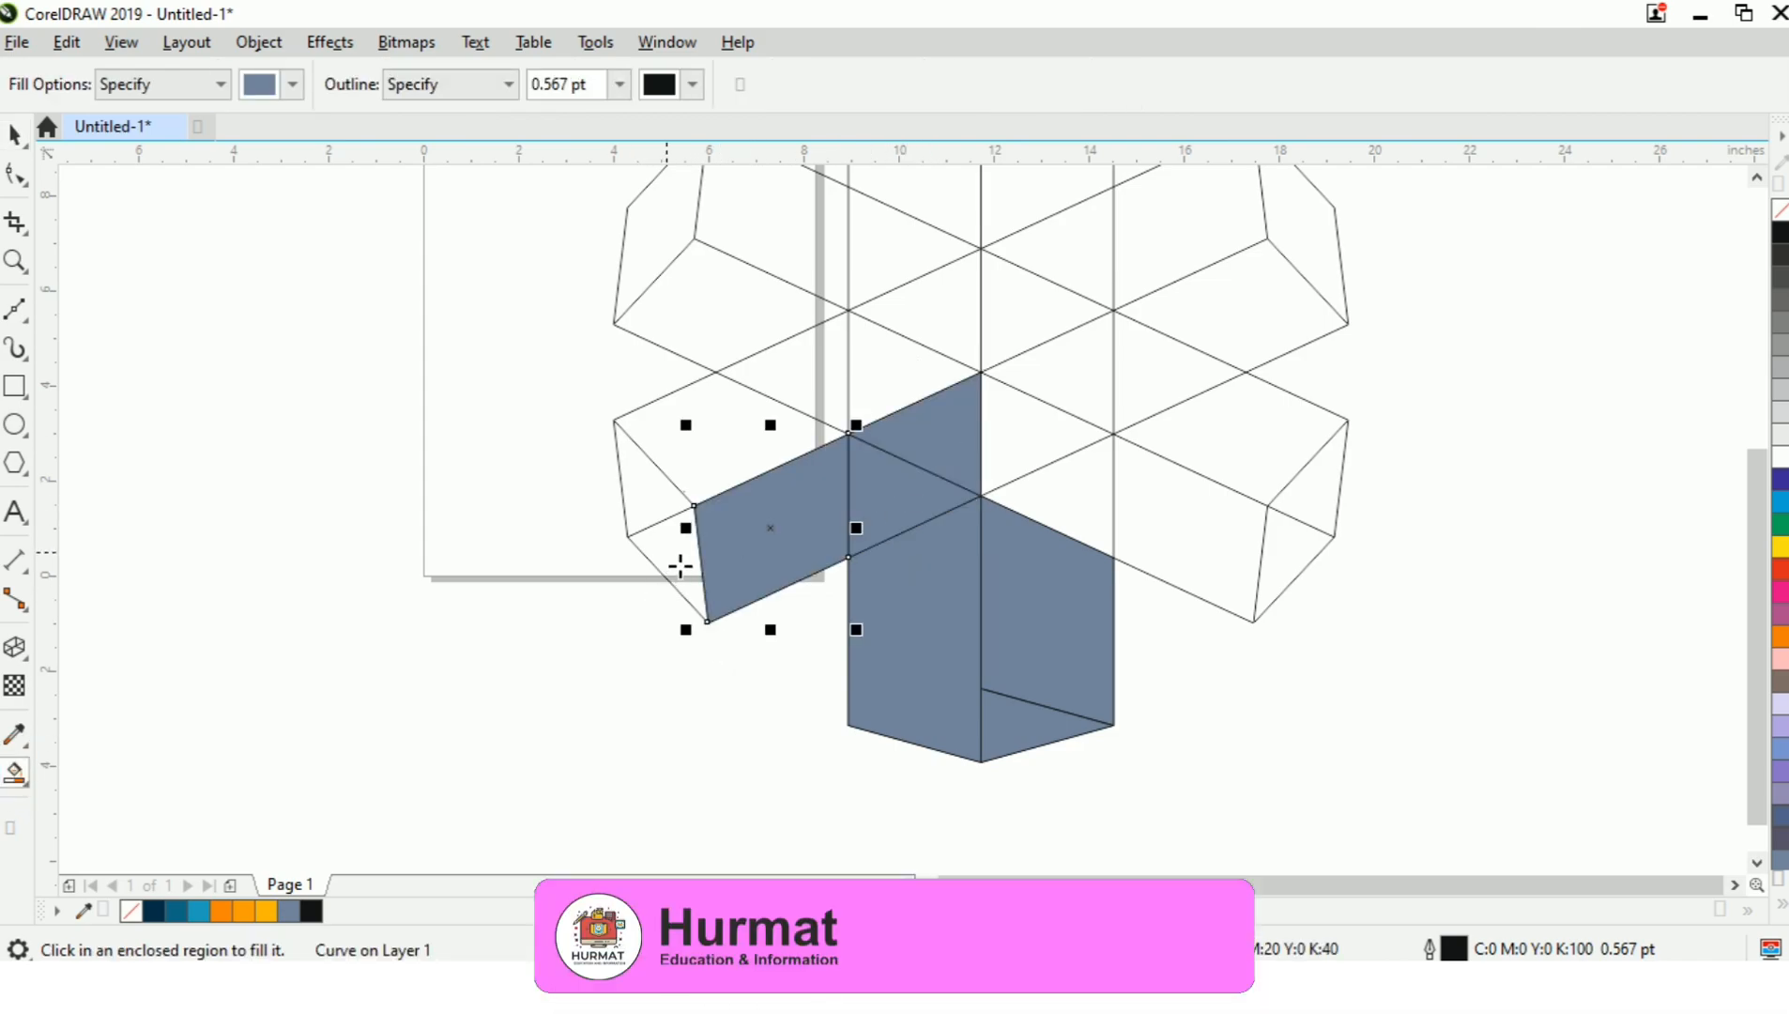
pyautogui.hotkey('ctrl', 'space')
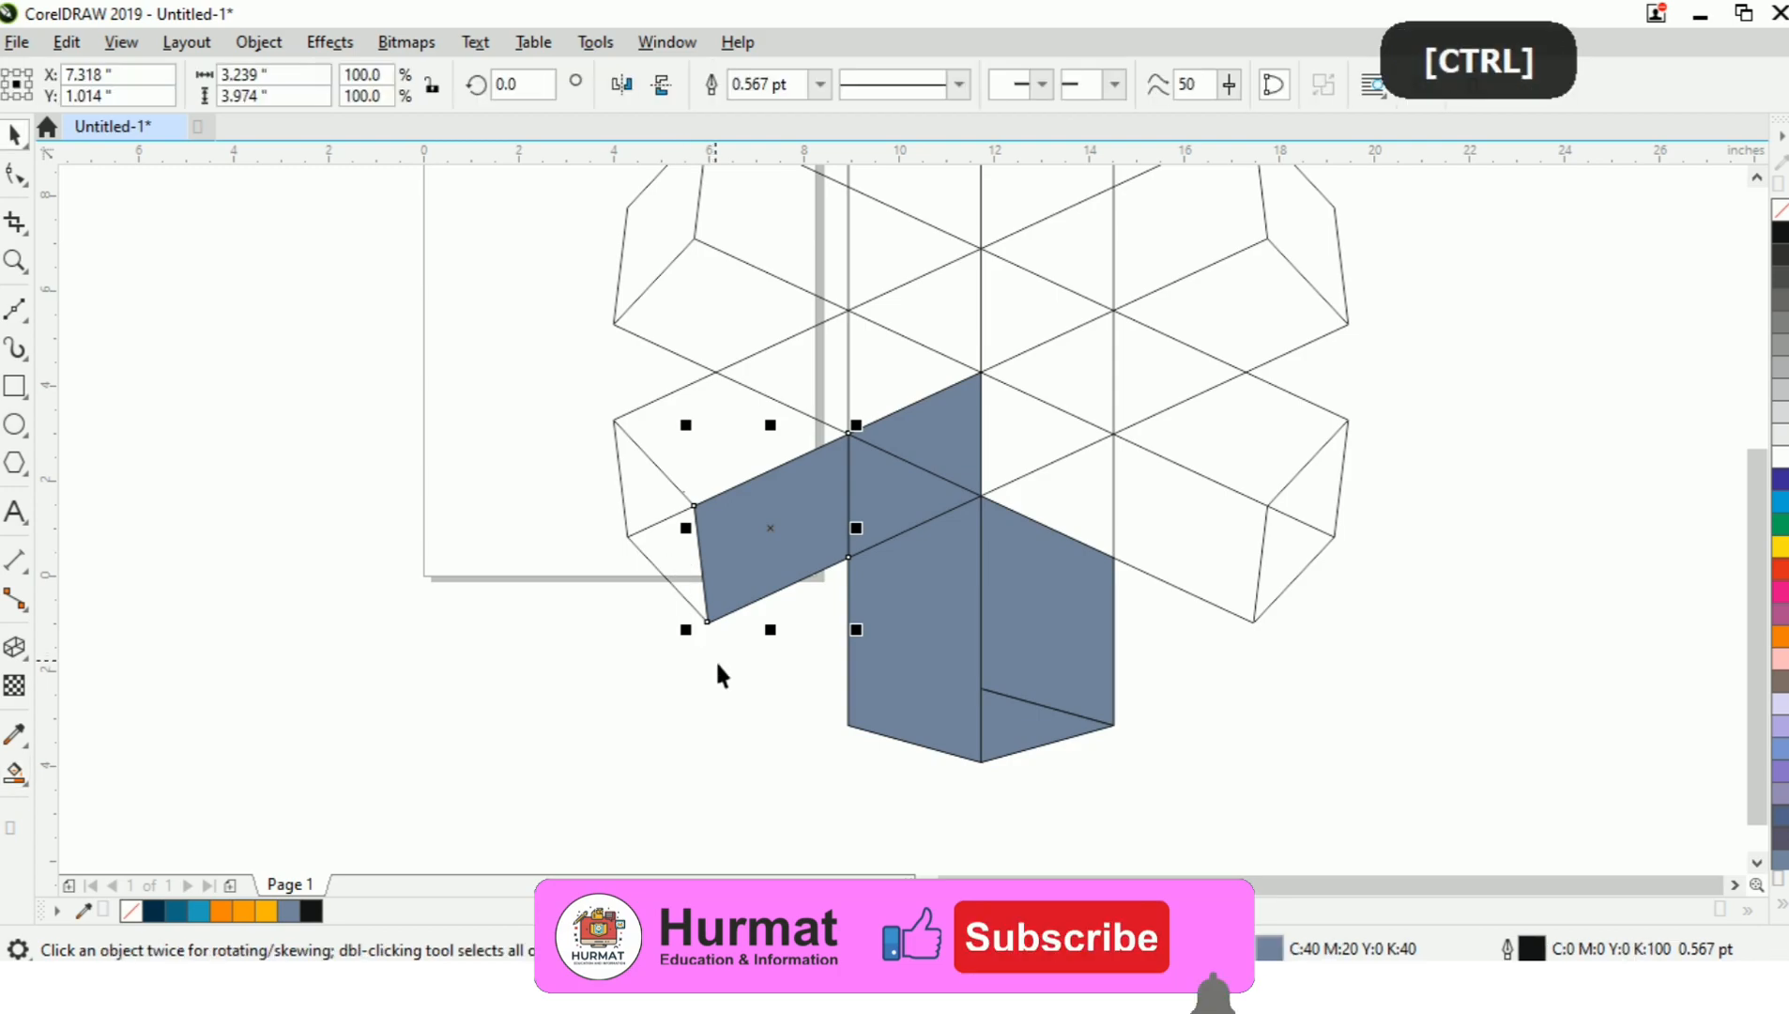
# Weld the three filled regions of the lower-left arm's front side into one face.
pyautogui.click(715, 674)
pyautogui.click(770, 555)
pyautogui.keyDown('shift'); pyautogui.click(939, 449); pyautogui.keyUp('shift')
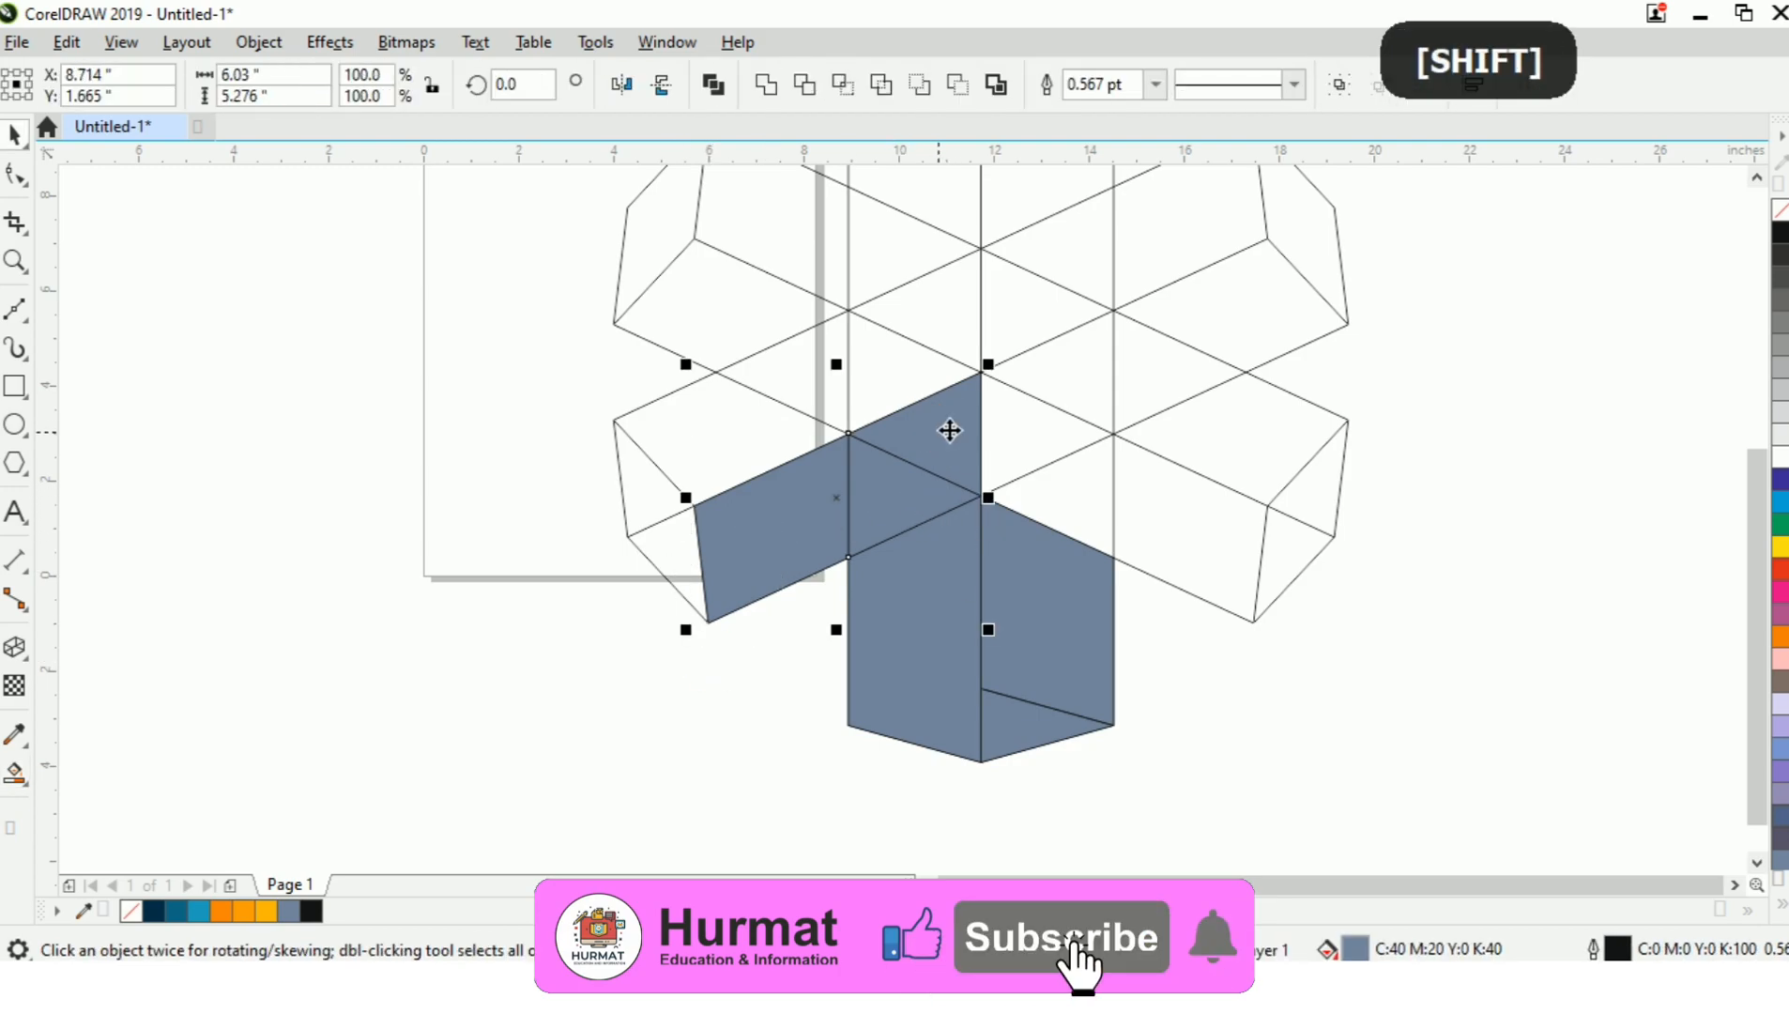
pyautogui.click(431, 599)
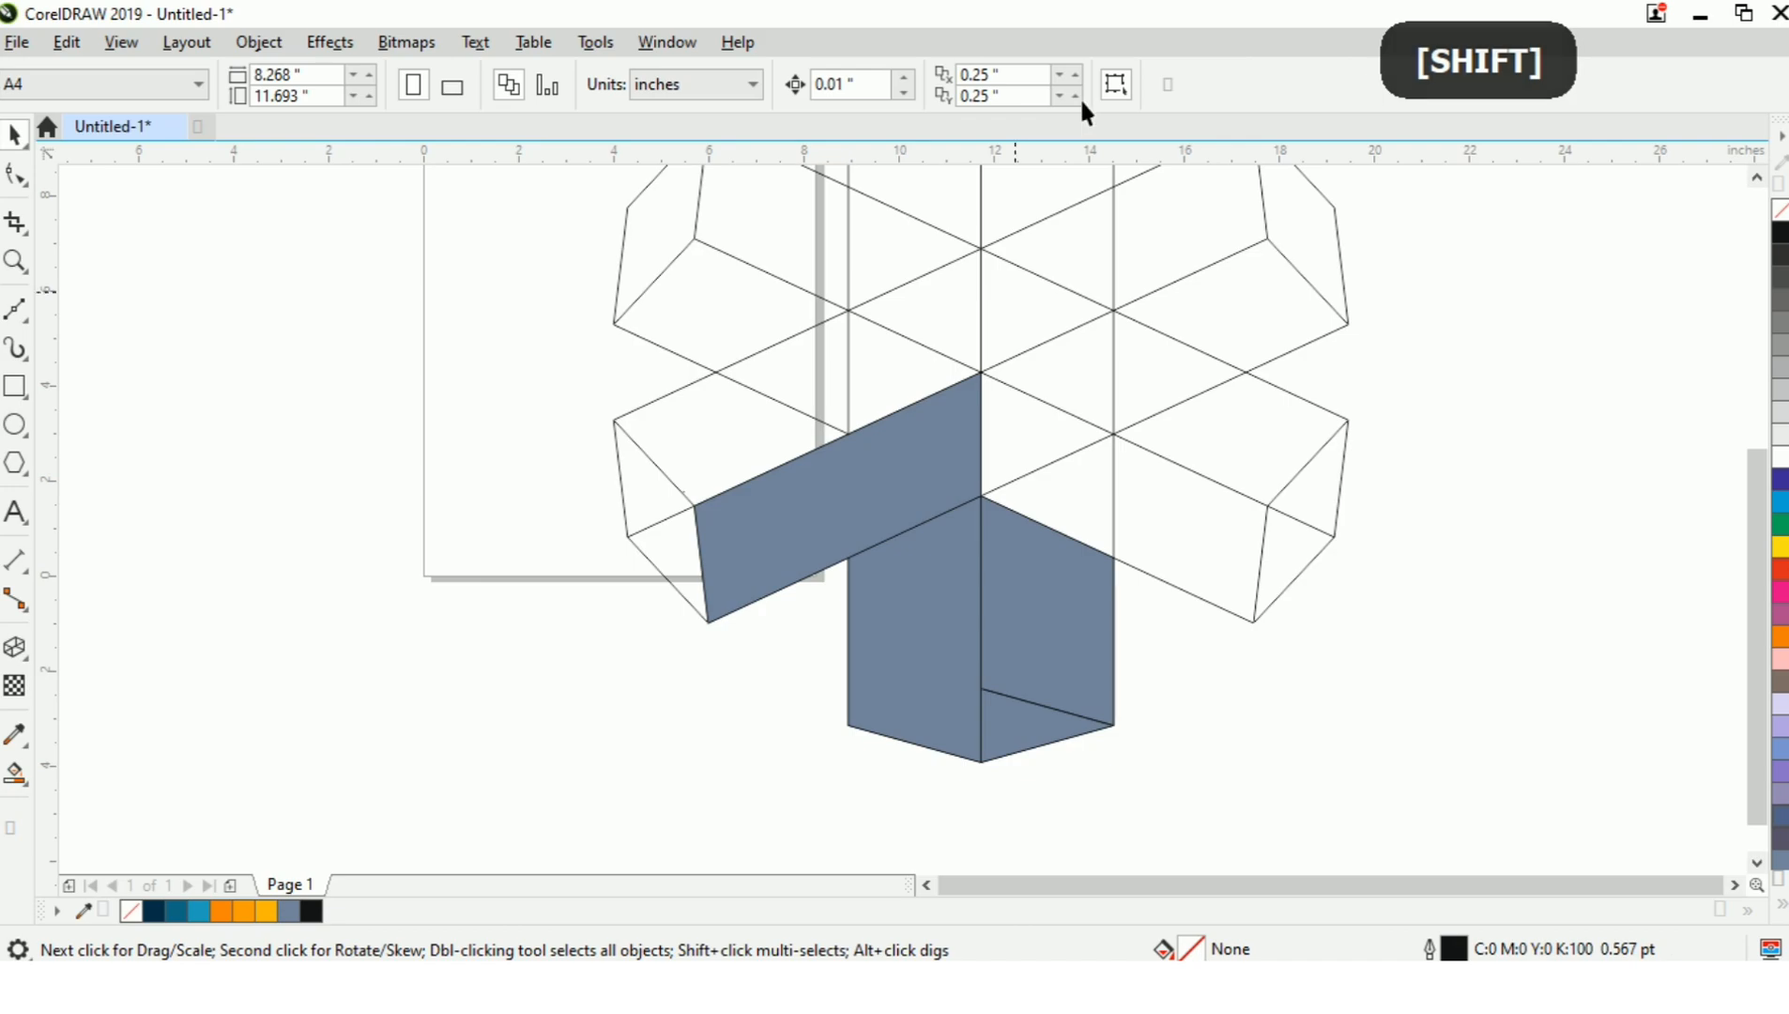
# Smart Fill three adjoining regions of the lower-right arm, from the figure's centre to the arm's end face, in blue-grey.
pyautogui.click(19, 775)
pyautogui.click(1012, 451)
pyautogui.click(1098, 502)
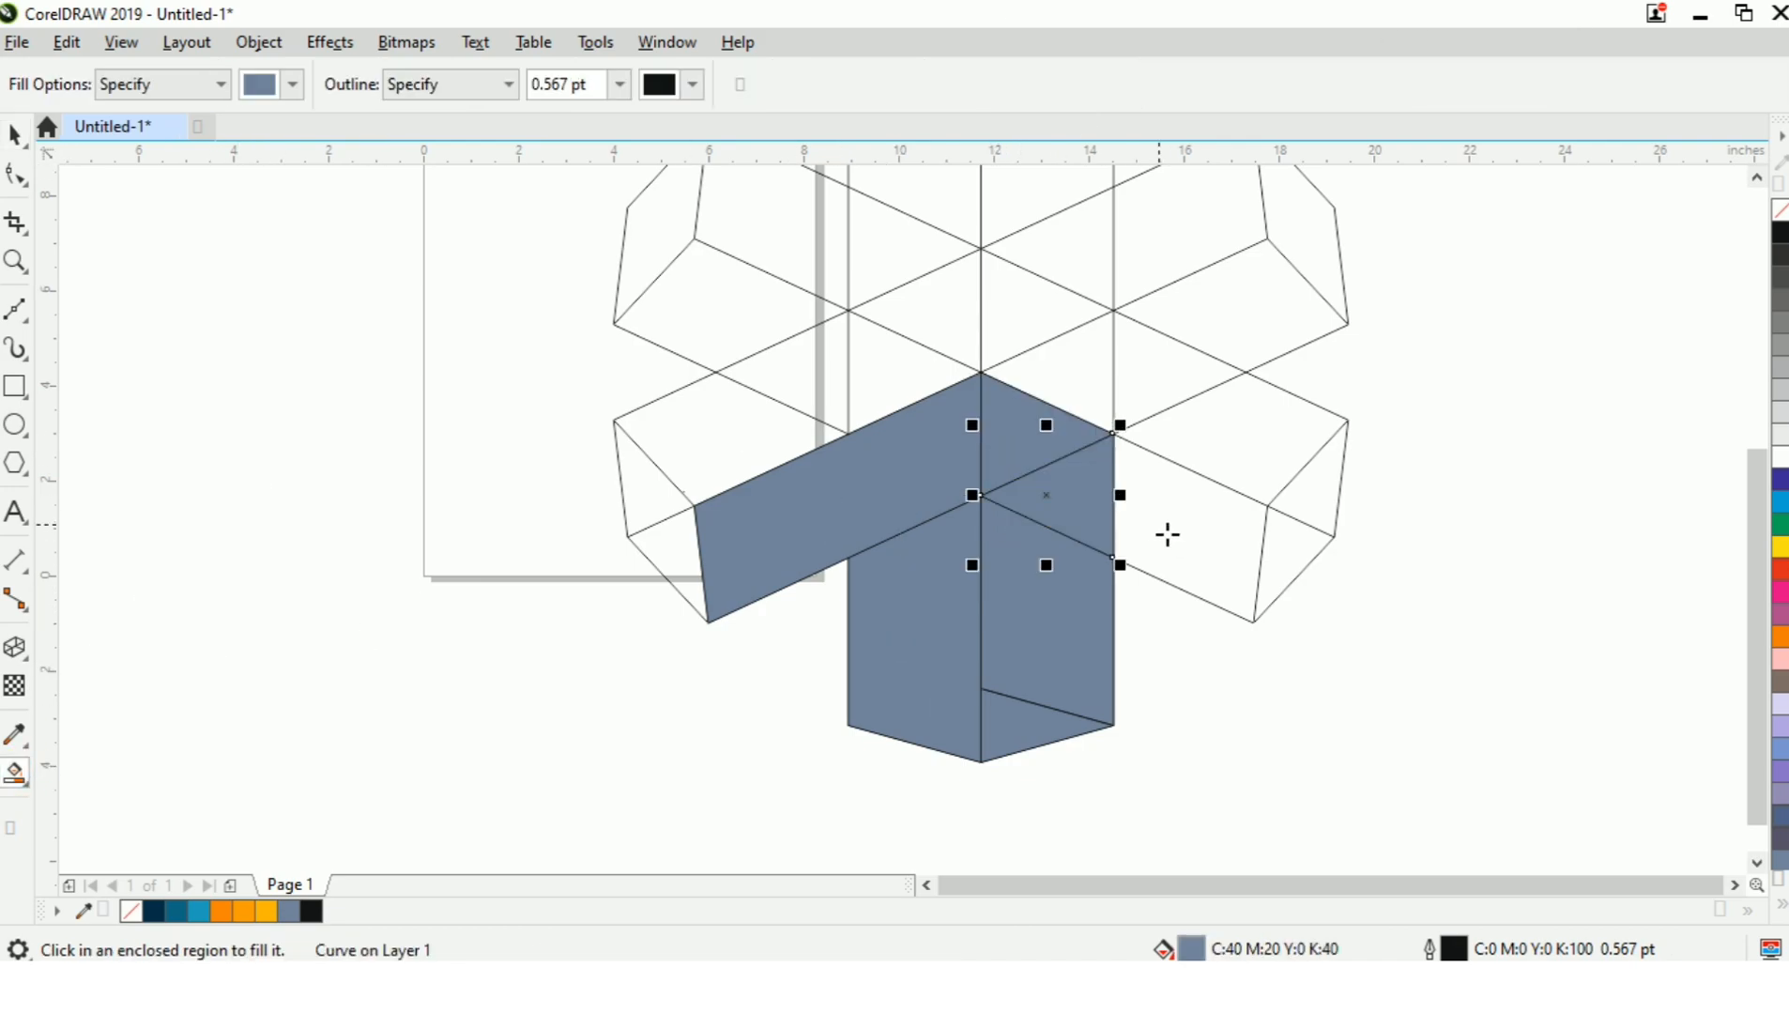
pyautogui.click(1178, 539)
# Weld the three filled regions of the lower-right arm's front side into one face.
pyautogui.hotkey('ctrl', 'space')
pyautogui.click(1233, 671)
pyautogui.click(1188, 549)
pyautogui.keyDown('shift'); pyautogui.click(1081, 511); pyautogui.keyUp('shift')
pyautogui.keyDown('shift'); pyautogui.click(1043, 455); pyautogui.keyUp('shift')
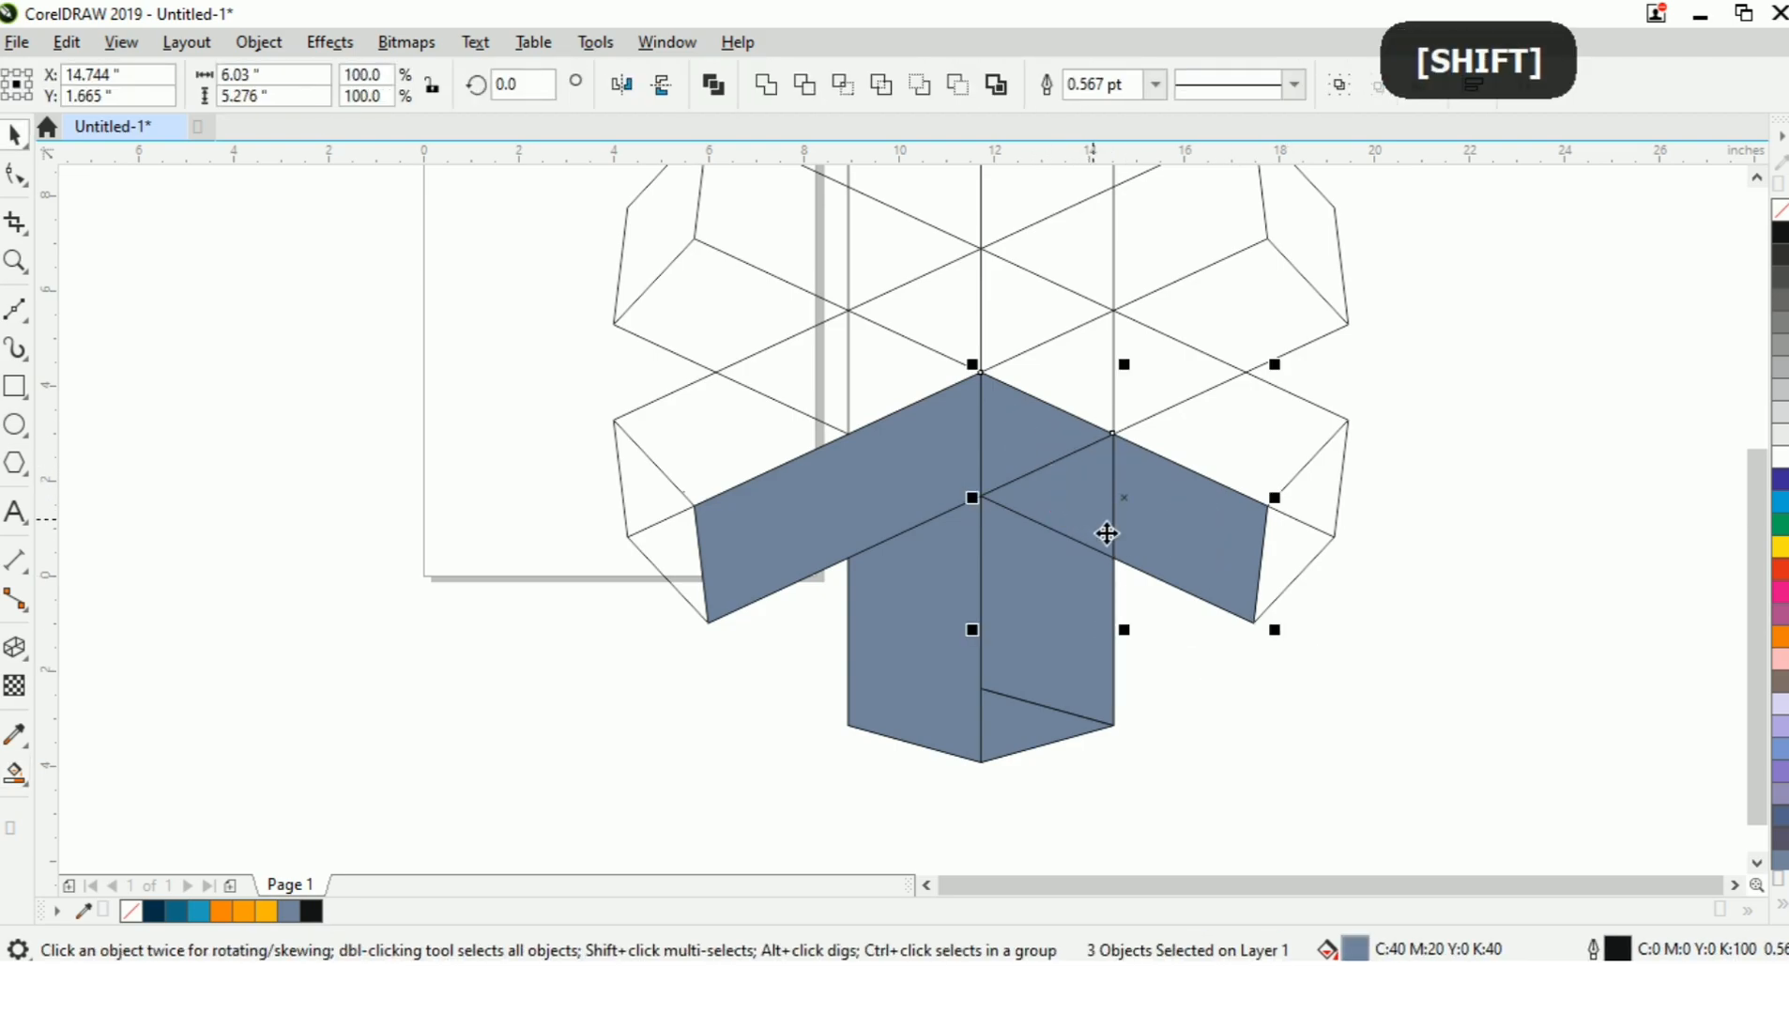
pyautogui.press('w')
pyautogui.click(1286, 624)
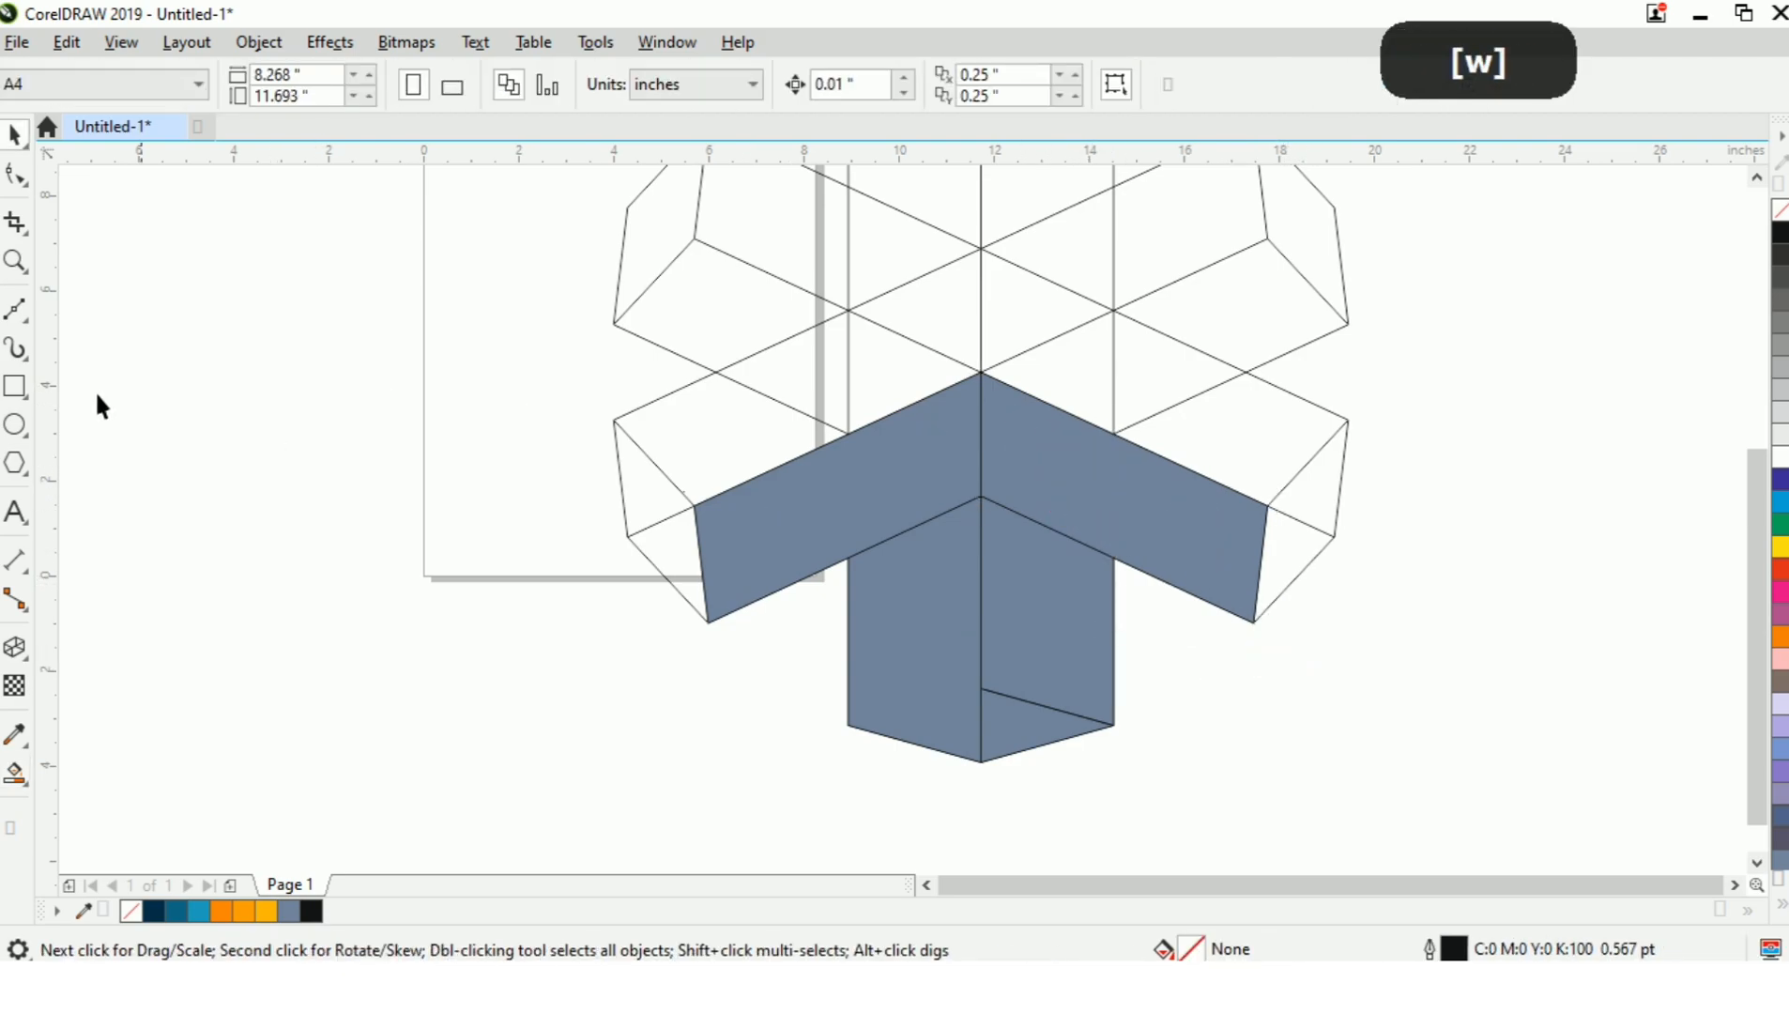
# Smart Fill both triangles of the lower-left arm's end face in blue-grey and weld them together.
pyautogui.click(15, 772)
pyautogui.click(668, 493)
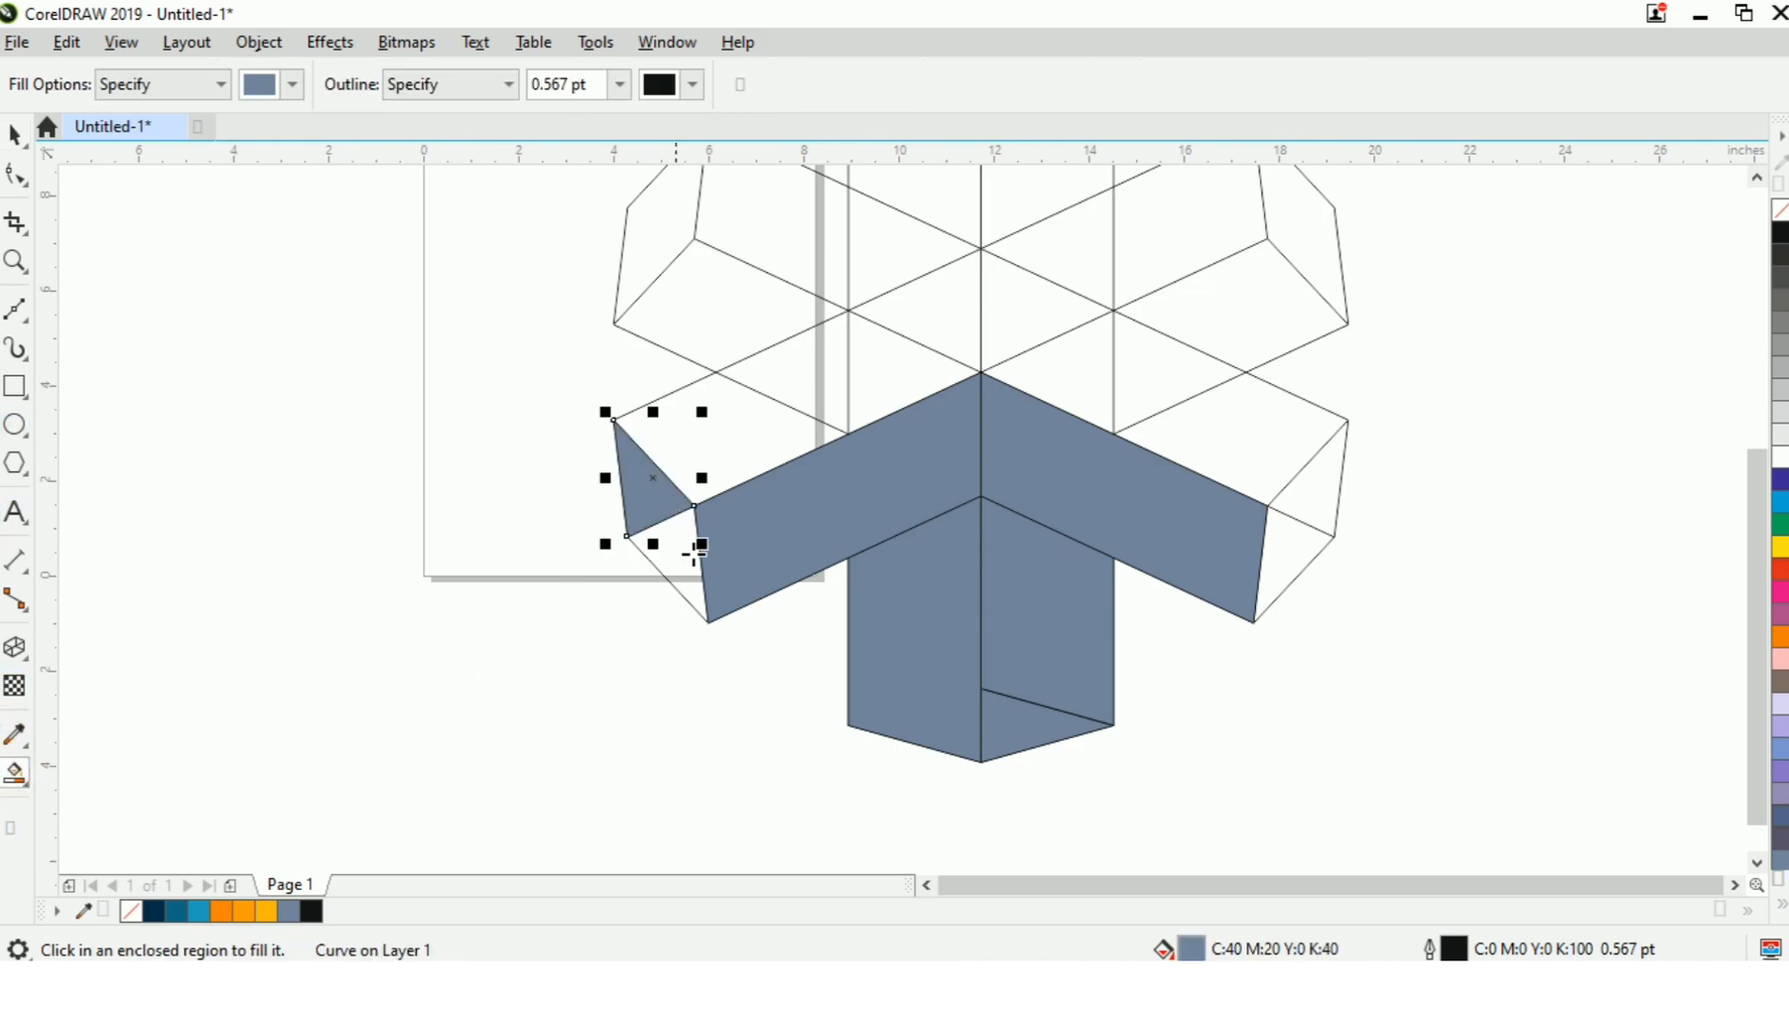
pyautogui.click(690, 568)
pyautogui.hotkey('ctrl', 'space')
pyautogui.keyDown('shift'); pyautogui.click(657, 502); pyautogui.keyUp('shift')
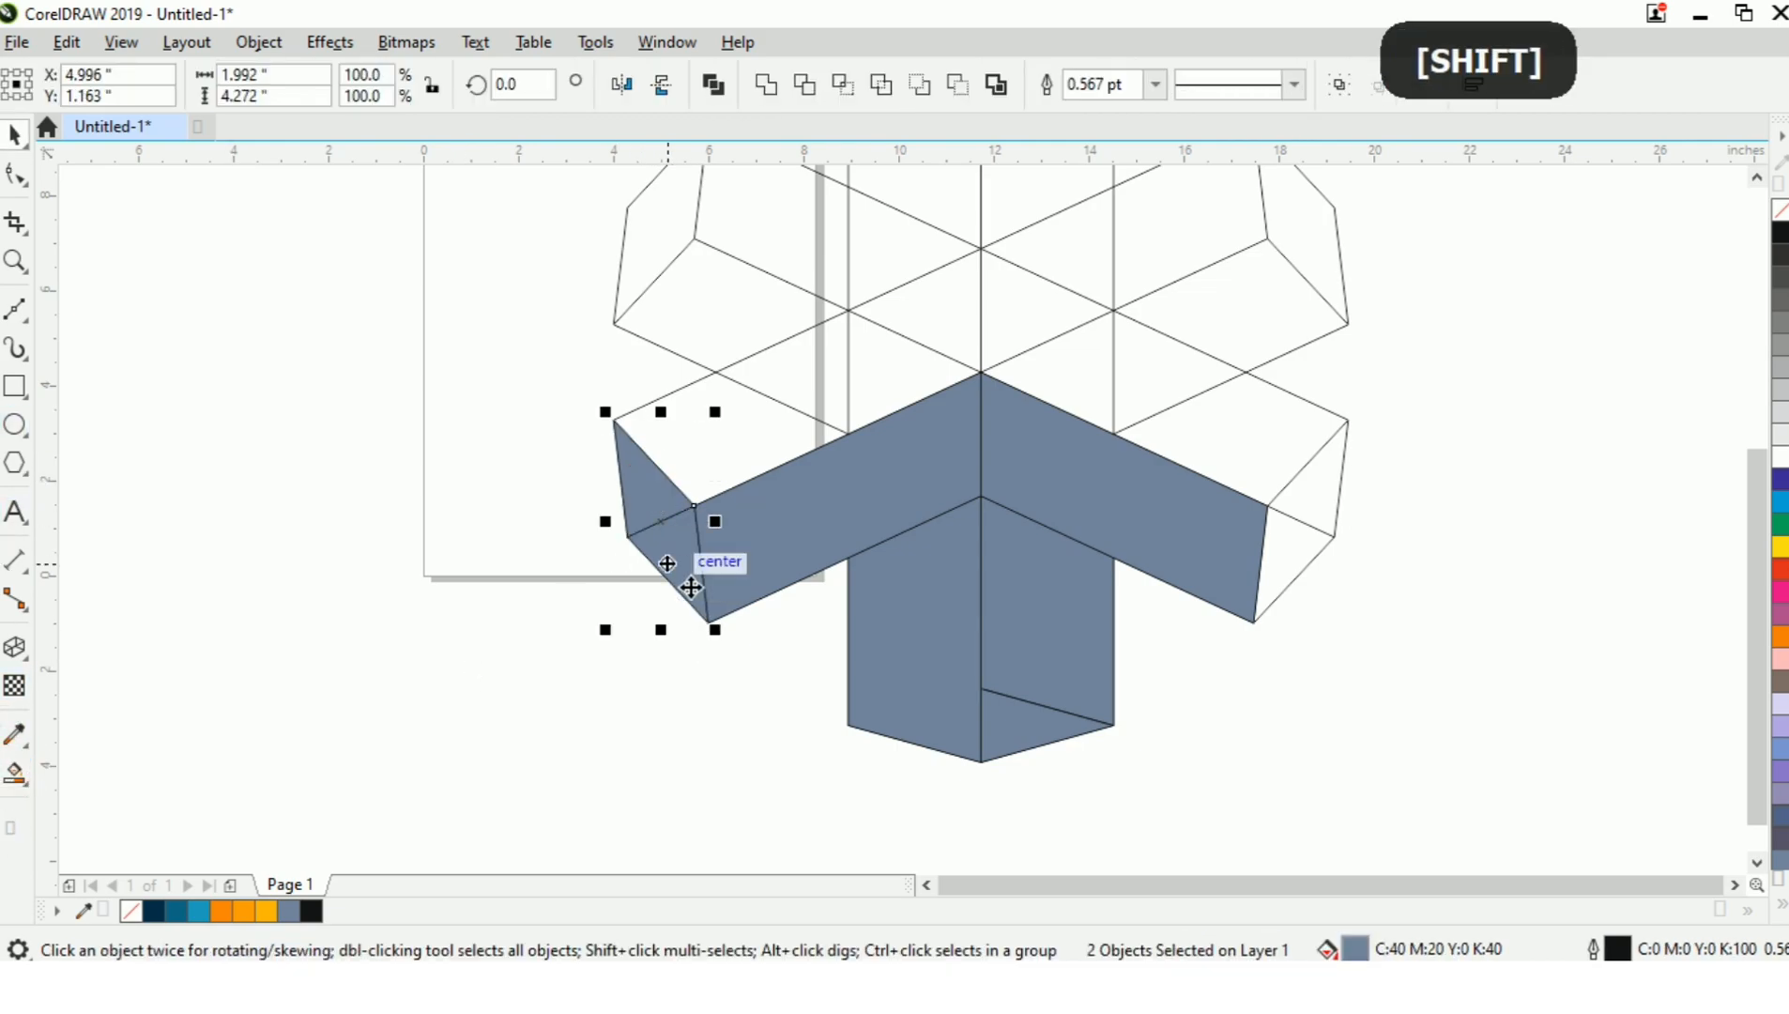
pyautogui.press('w')
pyautogui.click(684, 694)
pyautogui.click(681, 579)
pyautogui.click(518, 633)
# Smart Fill both triangles of the lower-right arm's end face in blue-grey and weld them into one face.
pyautogui.click(19, 775)
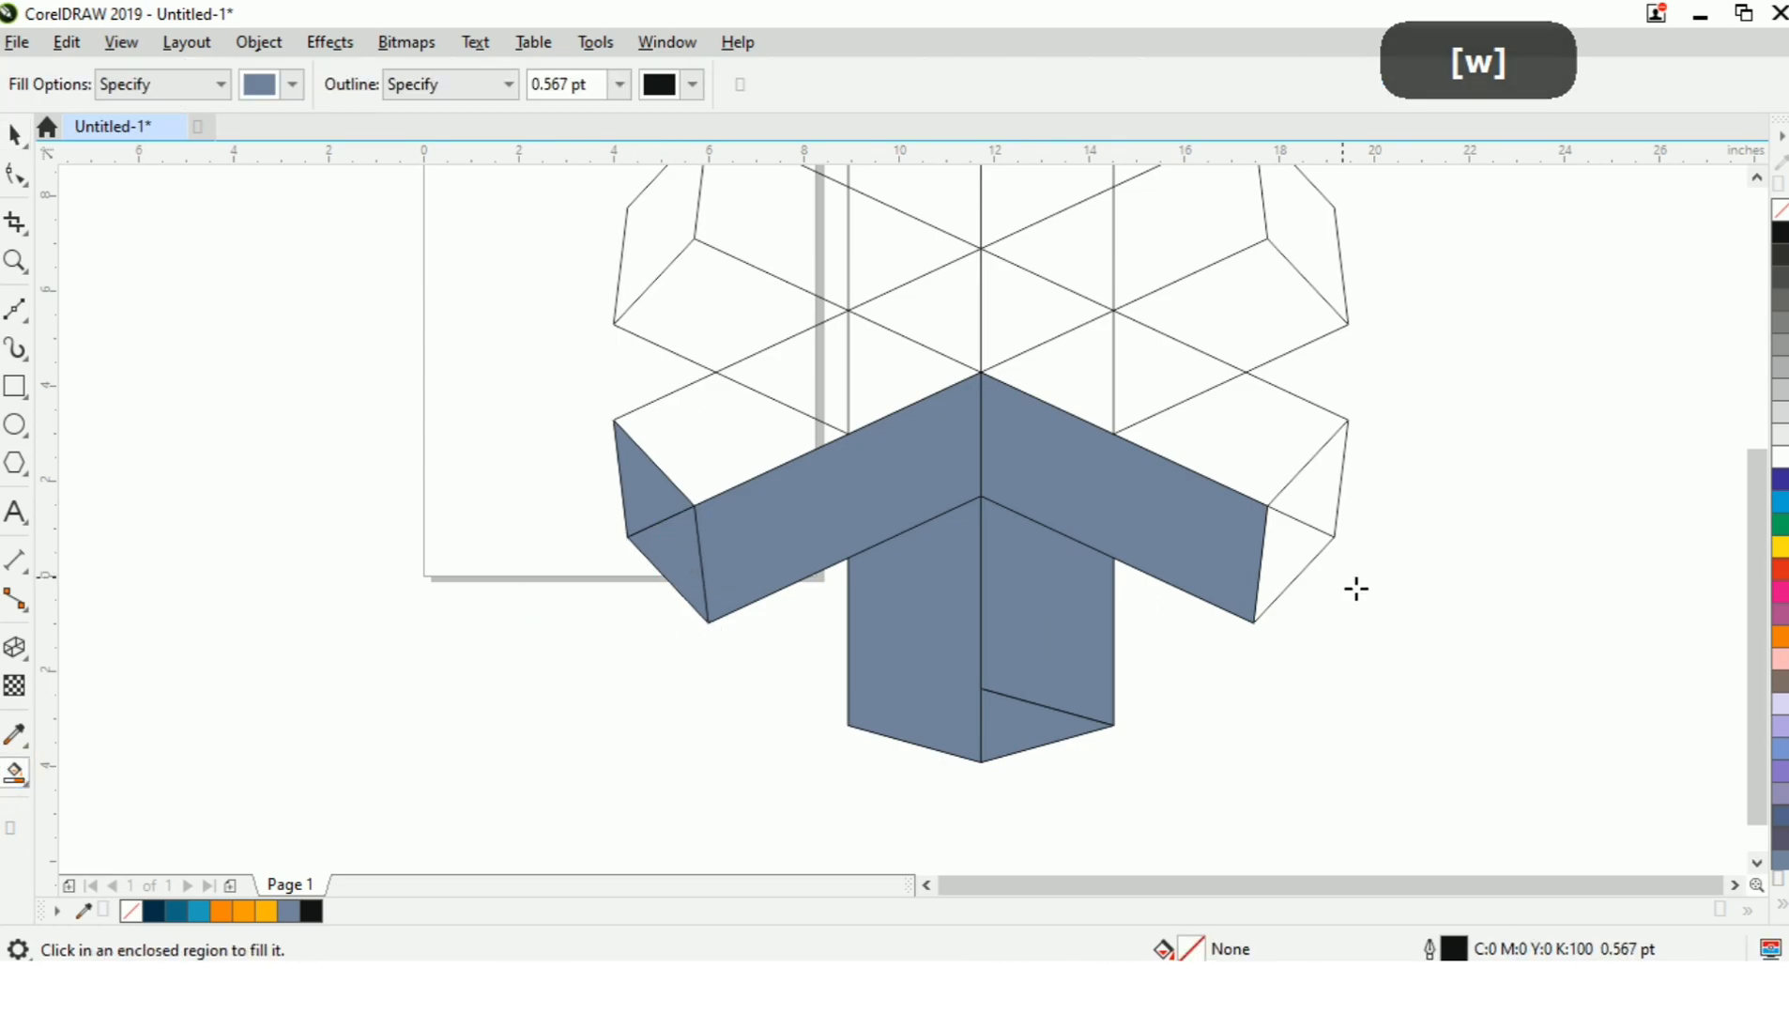
pyautogui.click(1291, 564)
pyautogui.click(1314, 495)
pyautogui.hotkey('ctrl', 'space')
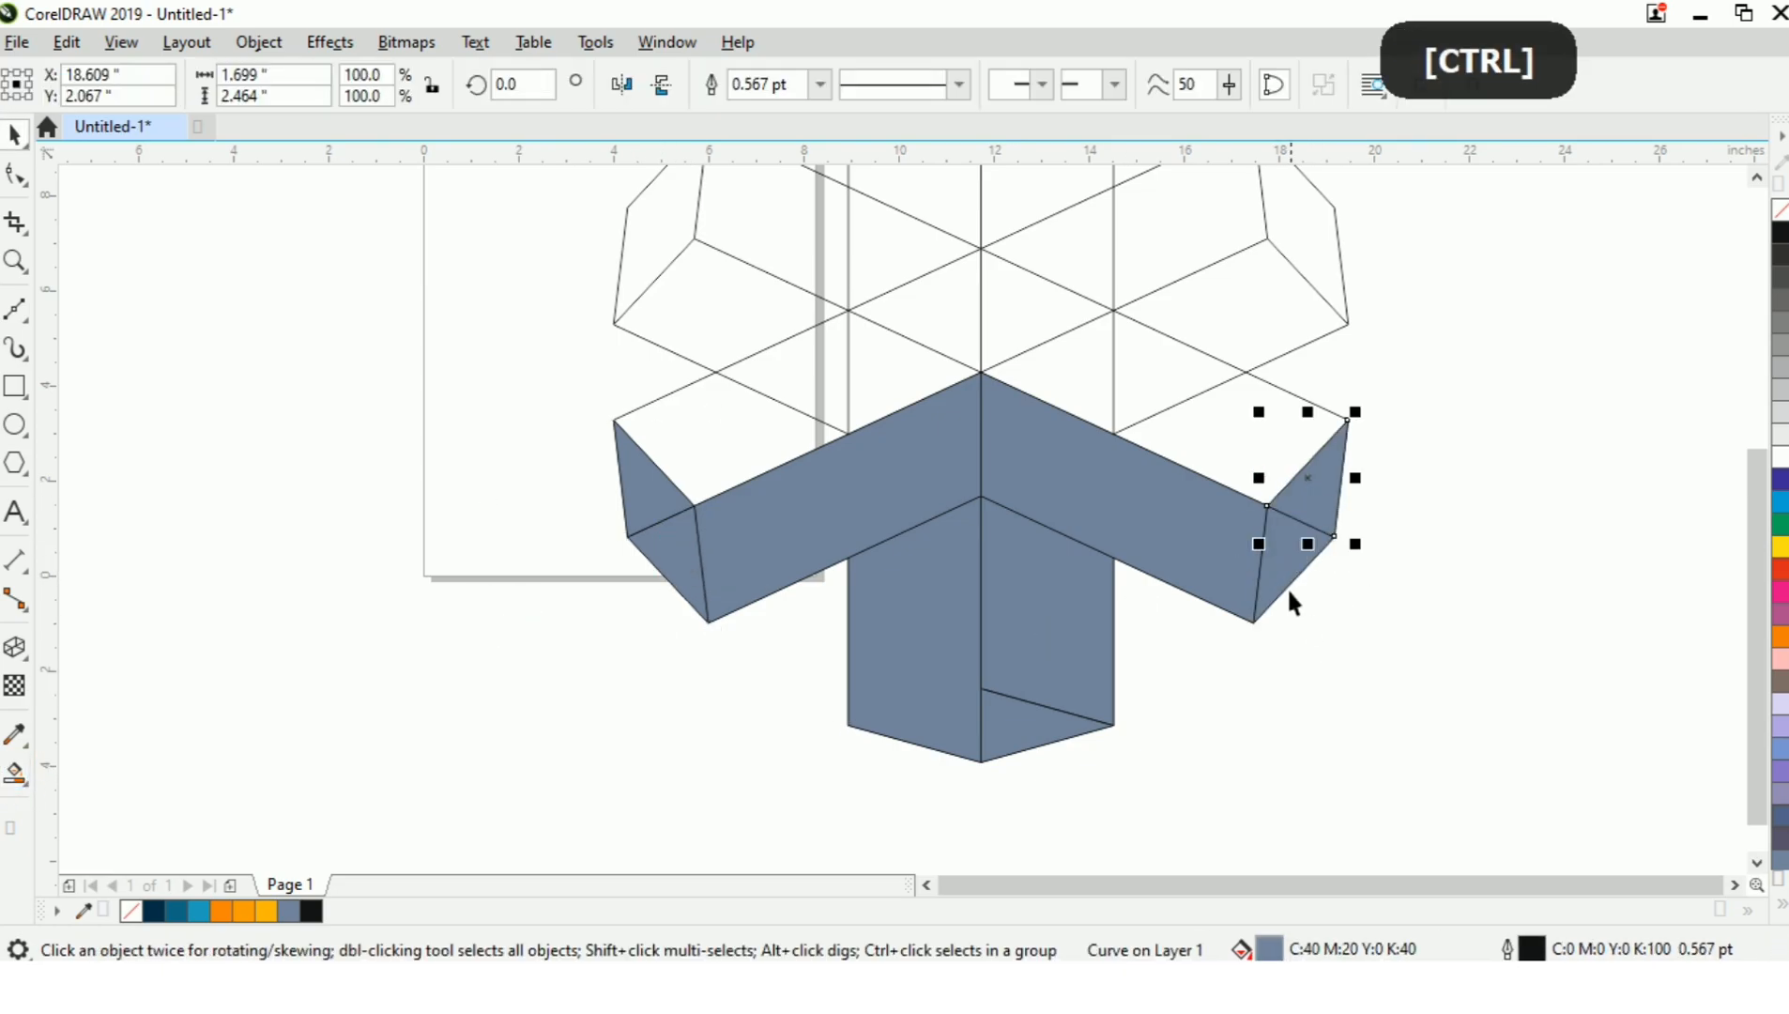
pyautogui.keyDown('shift'); pyautogui.click(1282, 590); pyautogui.keyUp('shift')
pyautogui.press('w')
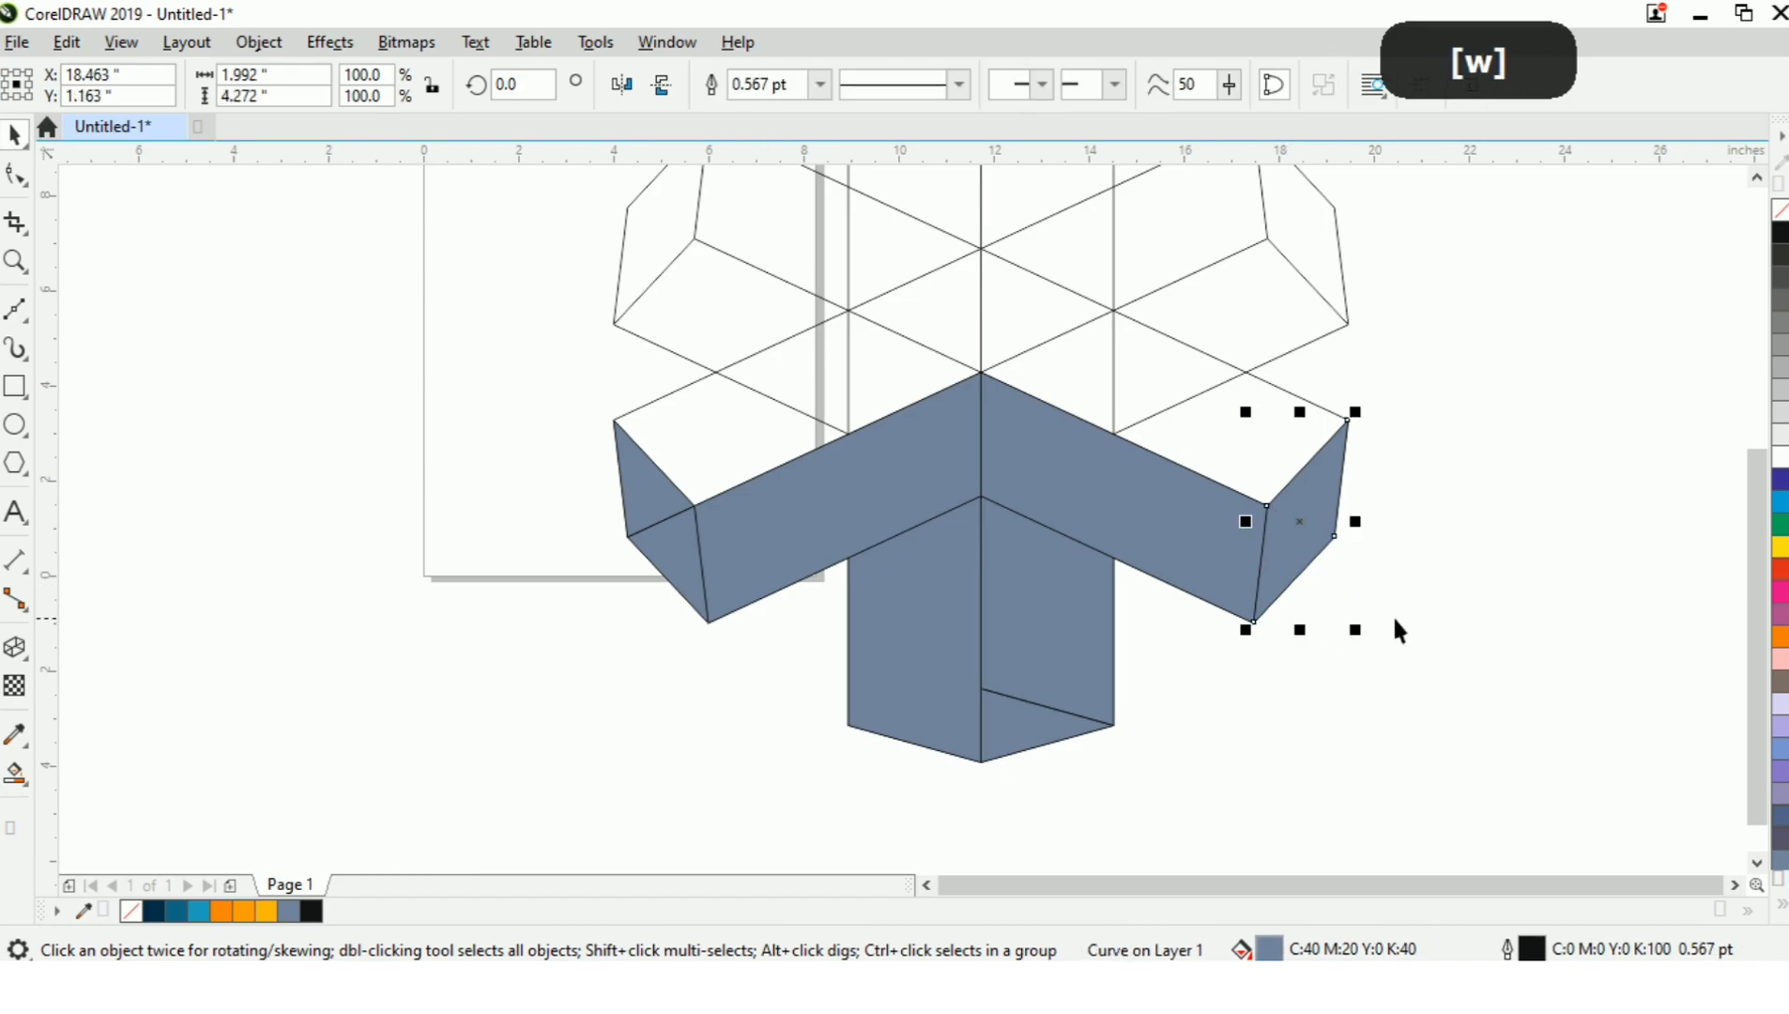
pyautogui.click(1393, 620)
# Smart Fill the three regions of the lower-right arm's top face in blue-grey and weld them into one face.
pyautogui.hotkey('ctrl', 'space')
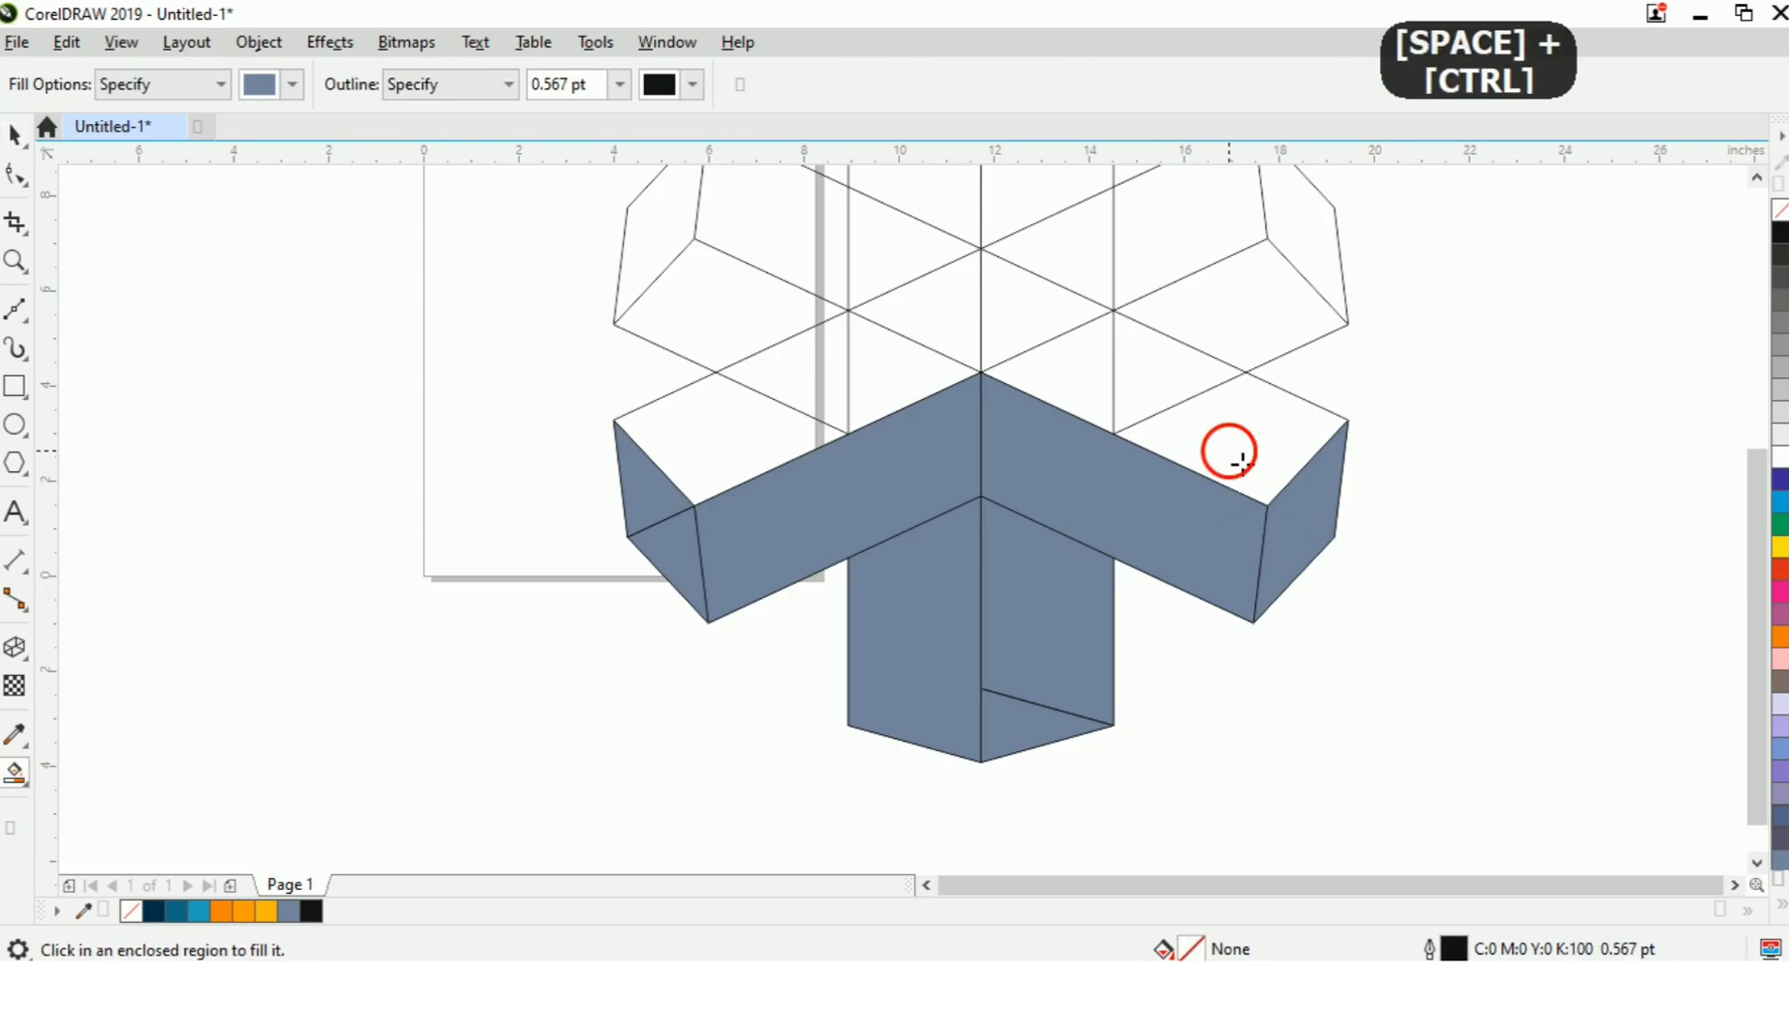
pyautogui.click(1226, 451)
pyautogui.click(1160, 386)
pyautogui.click(1057, 398)
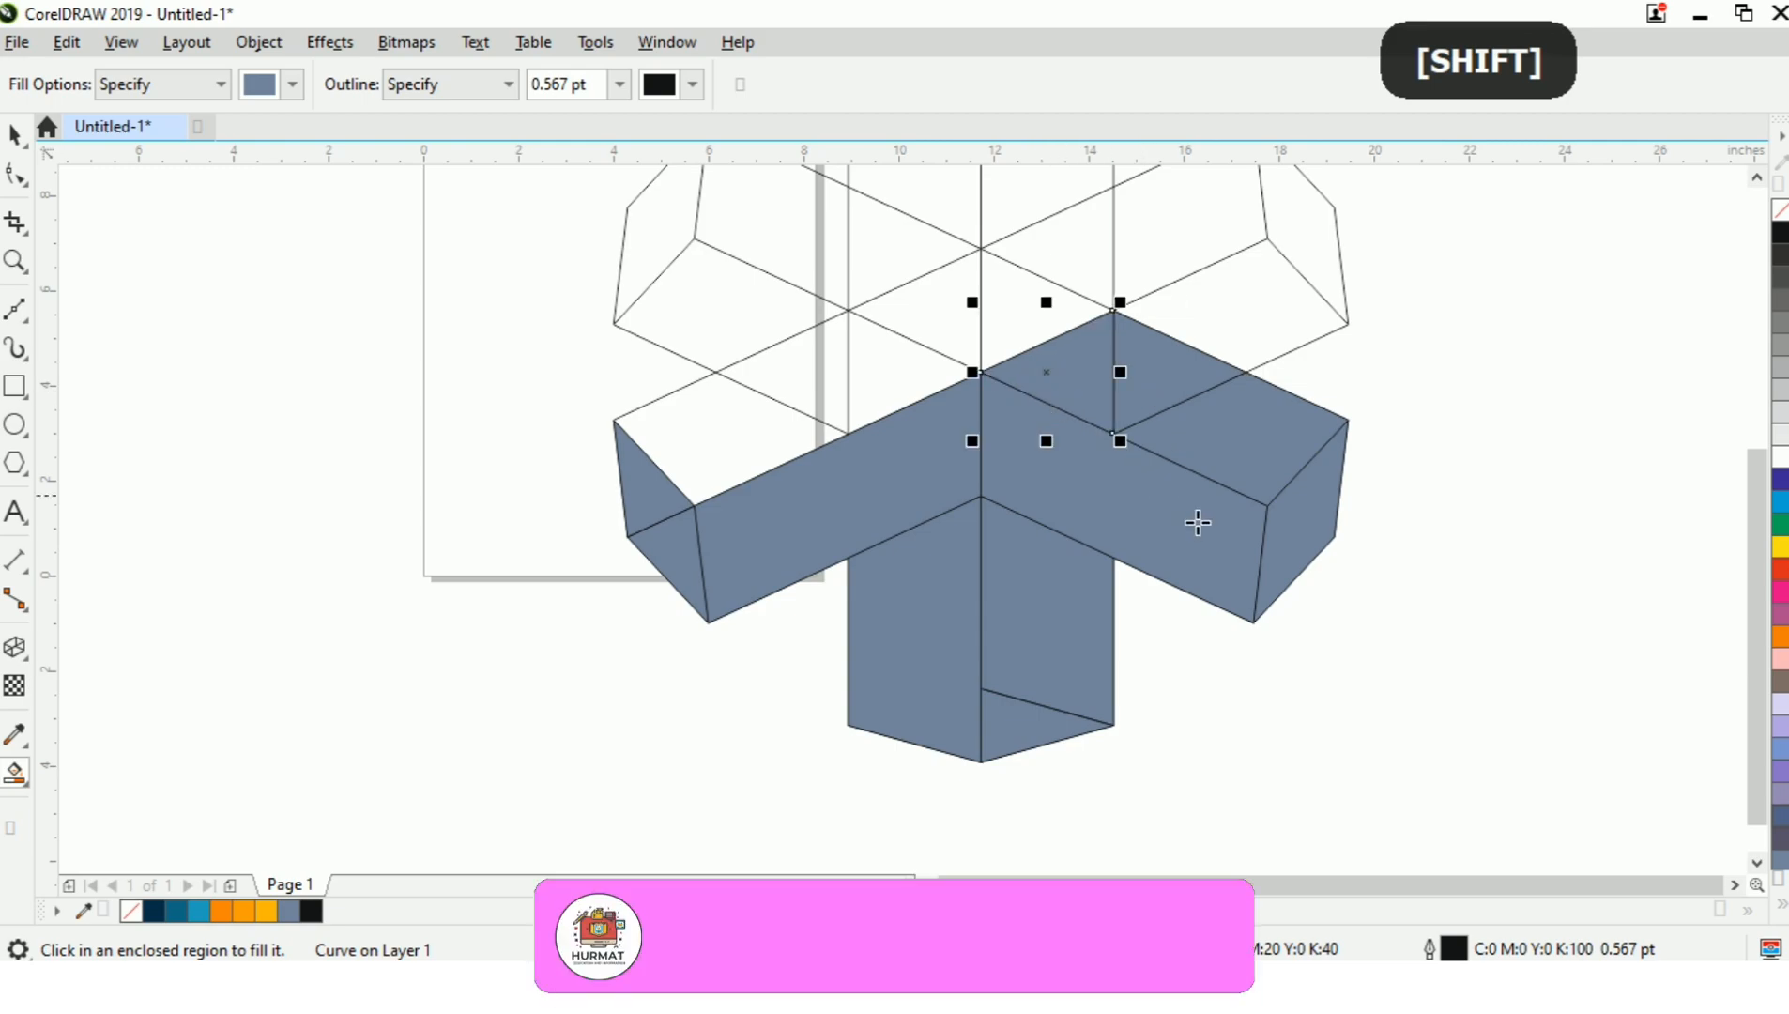
pyautogui.hotkey('ctrl', 'space')
pyautogui.keyDown('shift'); pyautogui.click(1166, 399); pyautogui.keyUp('shift')
pyautogui.keyDown('shift'); pyautogui.click(1282, 462); pyautogui.keyUp('shift')
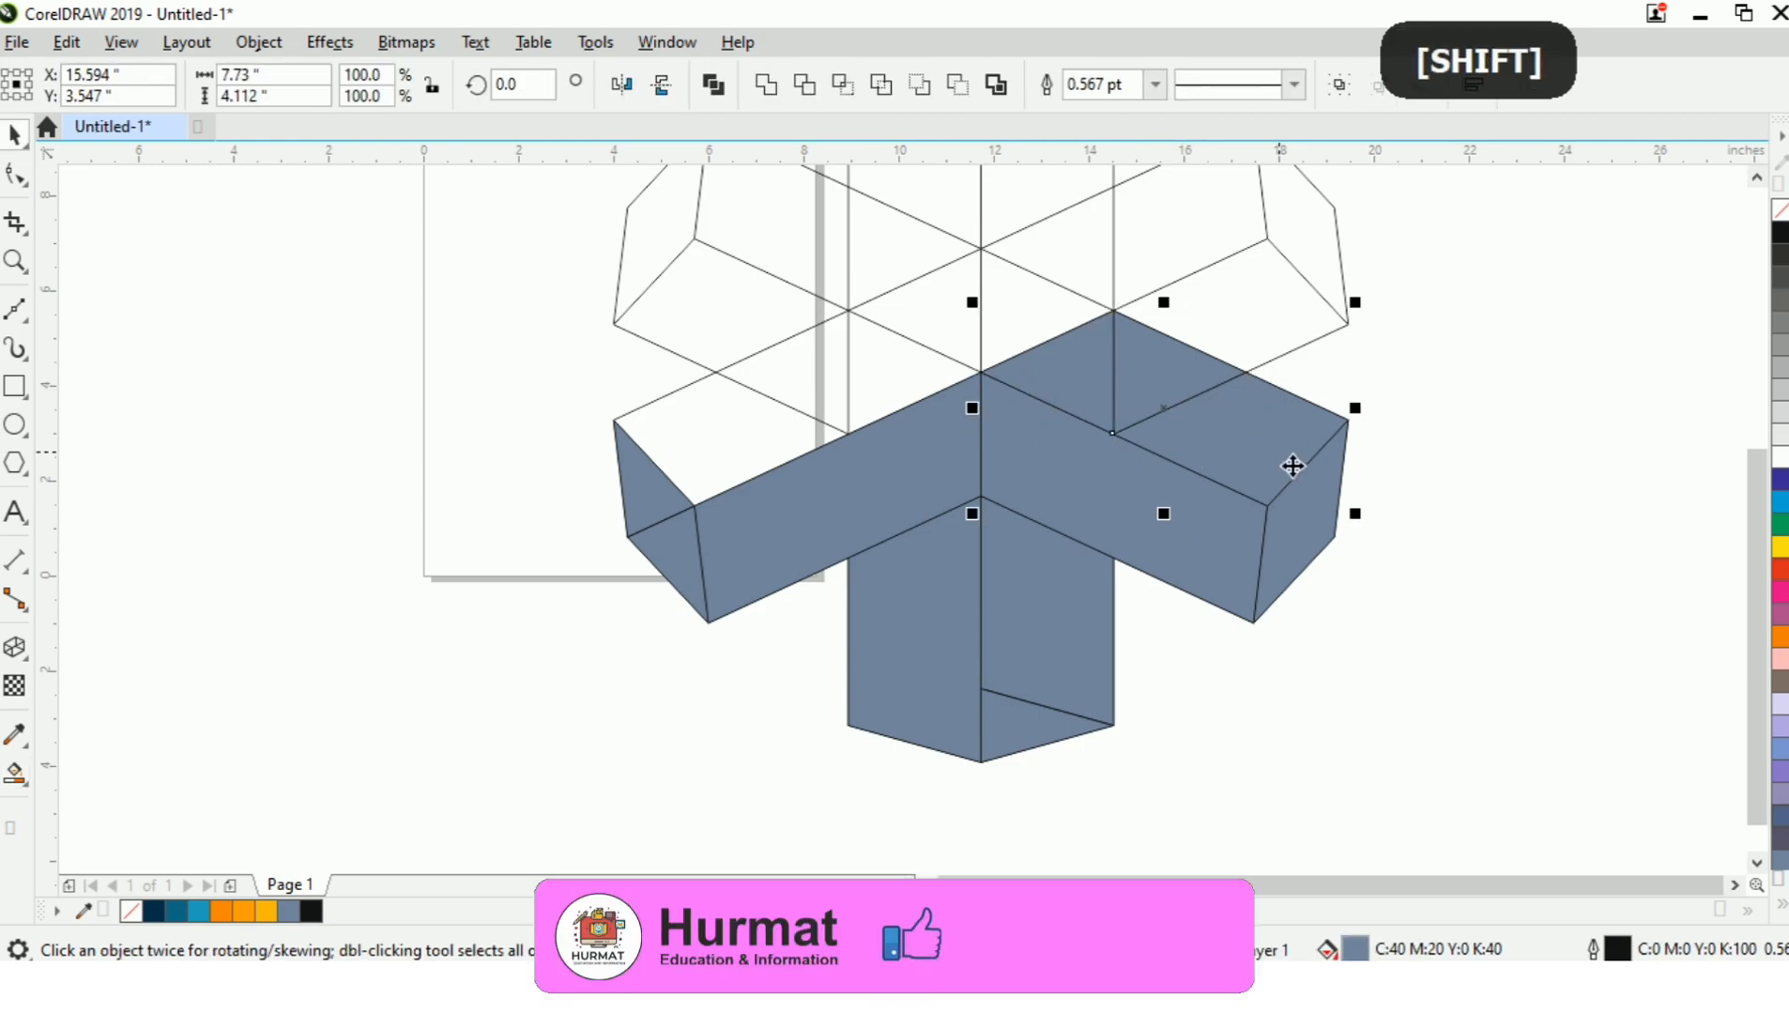
# Smart Fill the regions of the lower-left arm's top face in blue-grey and weld them into one face.
pyautogui.hotkey('ctrl', 'space')
pyautogui.click(810, 399)
pyautogui.click(924, 395)
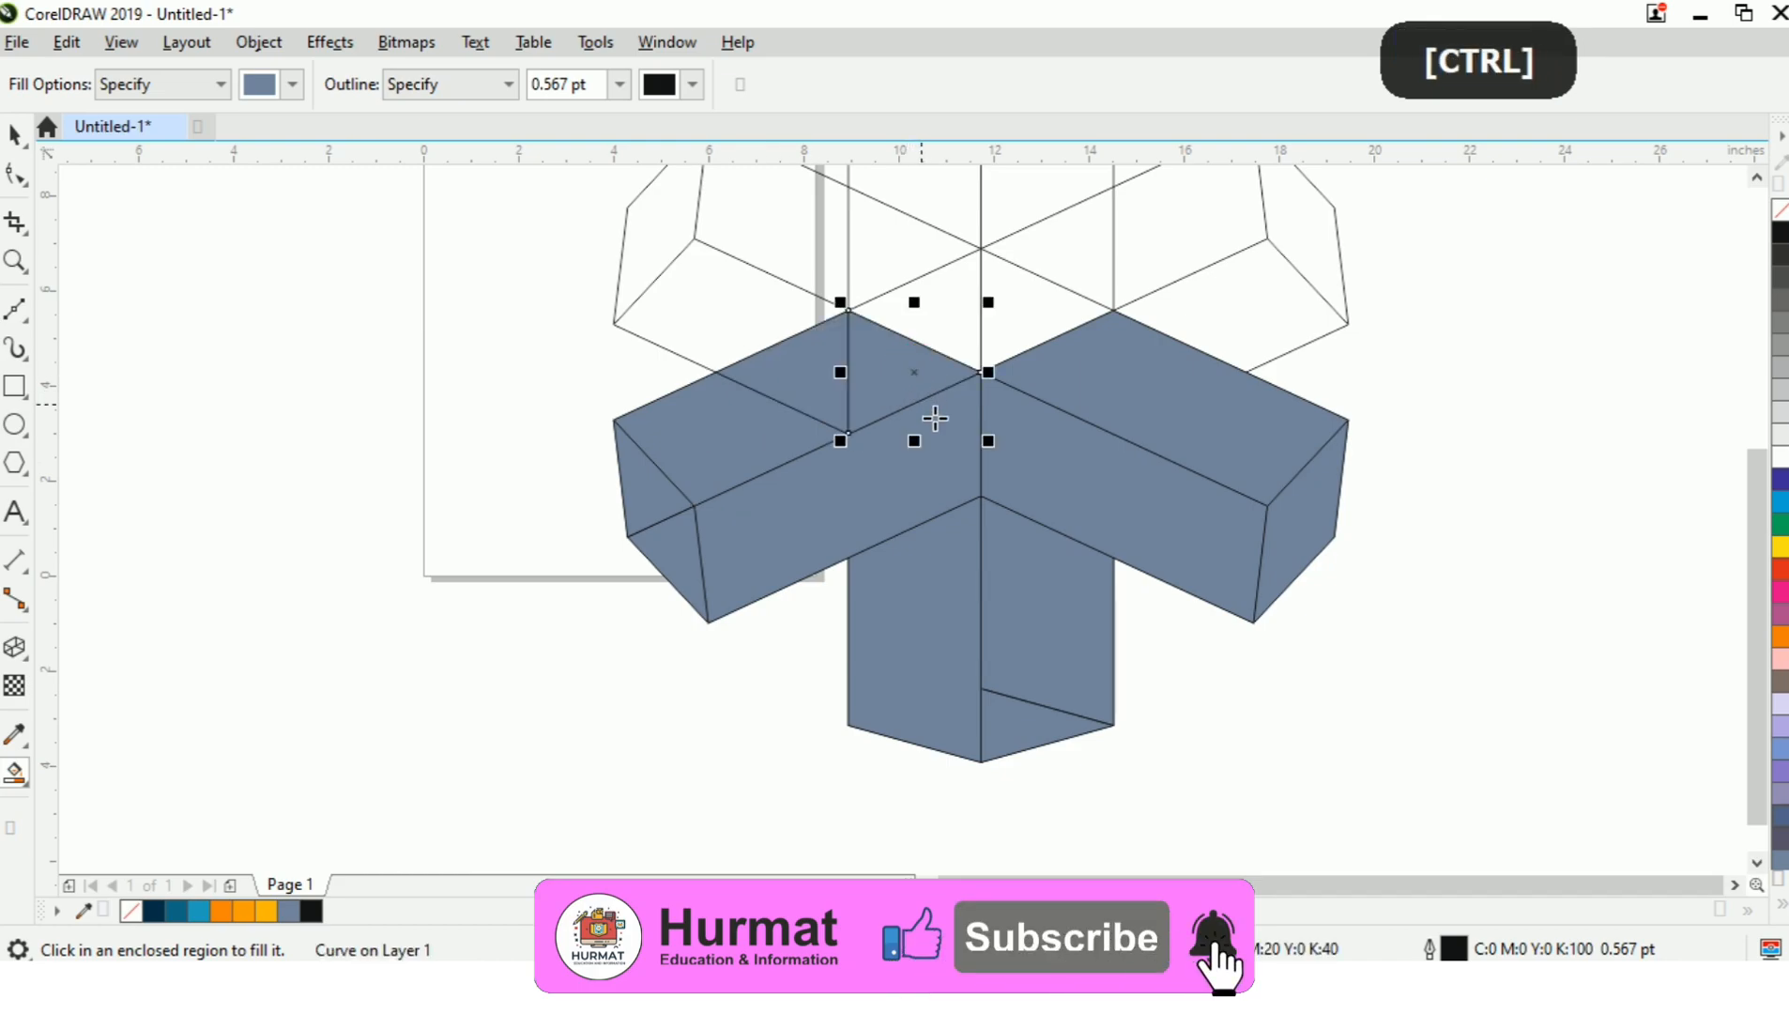
pyautogui.hotkey('ctrl', 'space')
pyautogui.keyDown('shift'); pyautogui.click(786, 408); pyautogui.keyUp('shift')
pyautogui.keyDown('shift'); pyautogui.click(737, 441); pyautogui.keyUp('shift')
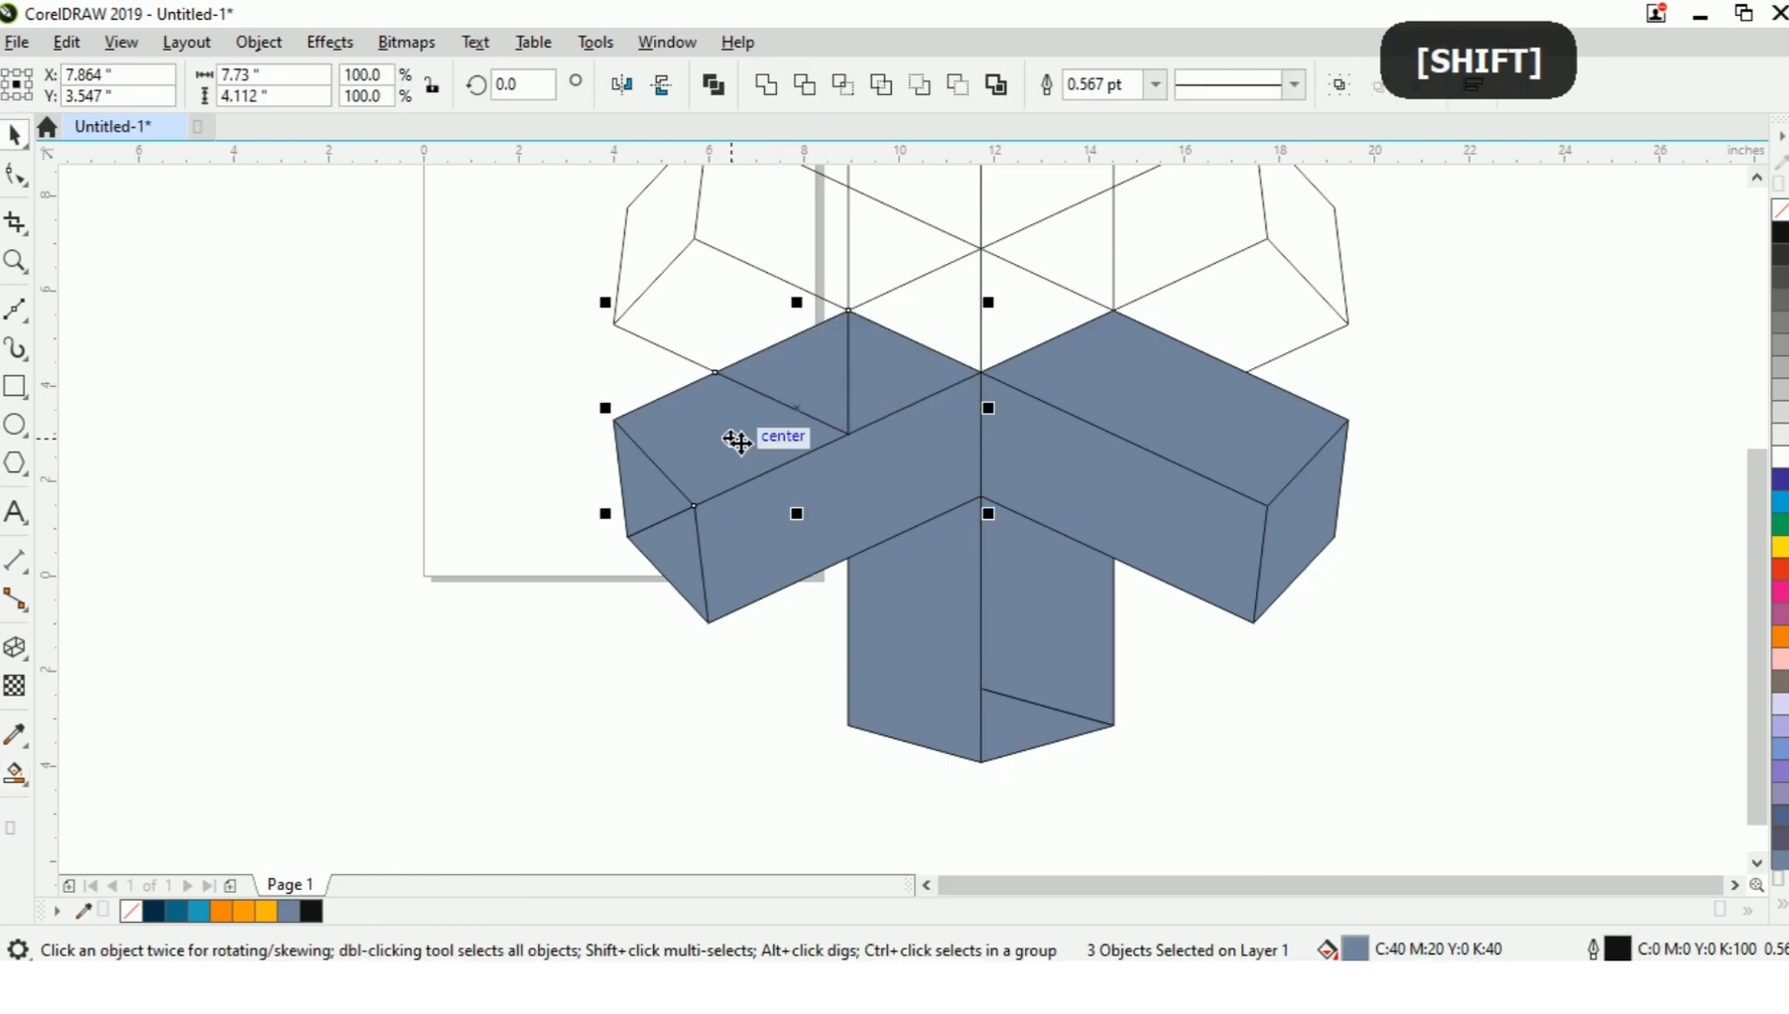
pyautogui.press('w')
pyautogui.click(1169, 658)
# Draw a straight line from the upper-left arm's outer middle corner to the top corner of the filled lower-left arm.
pyautogui.scroll(-1, 1065, 628)
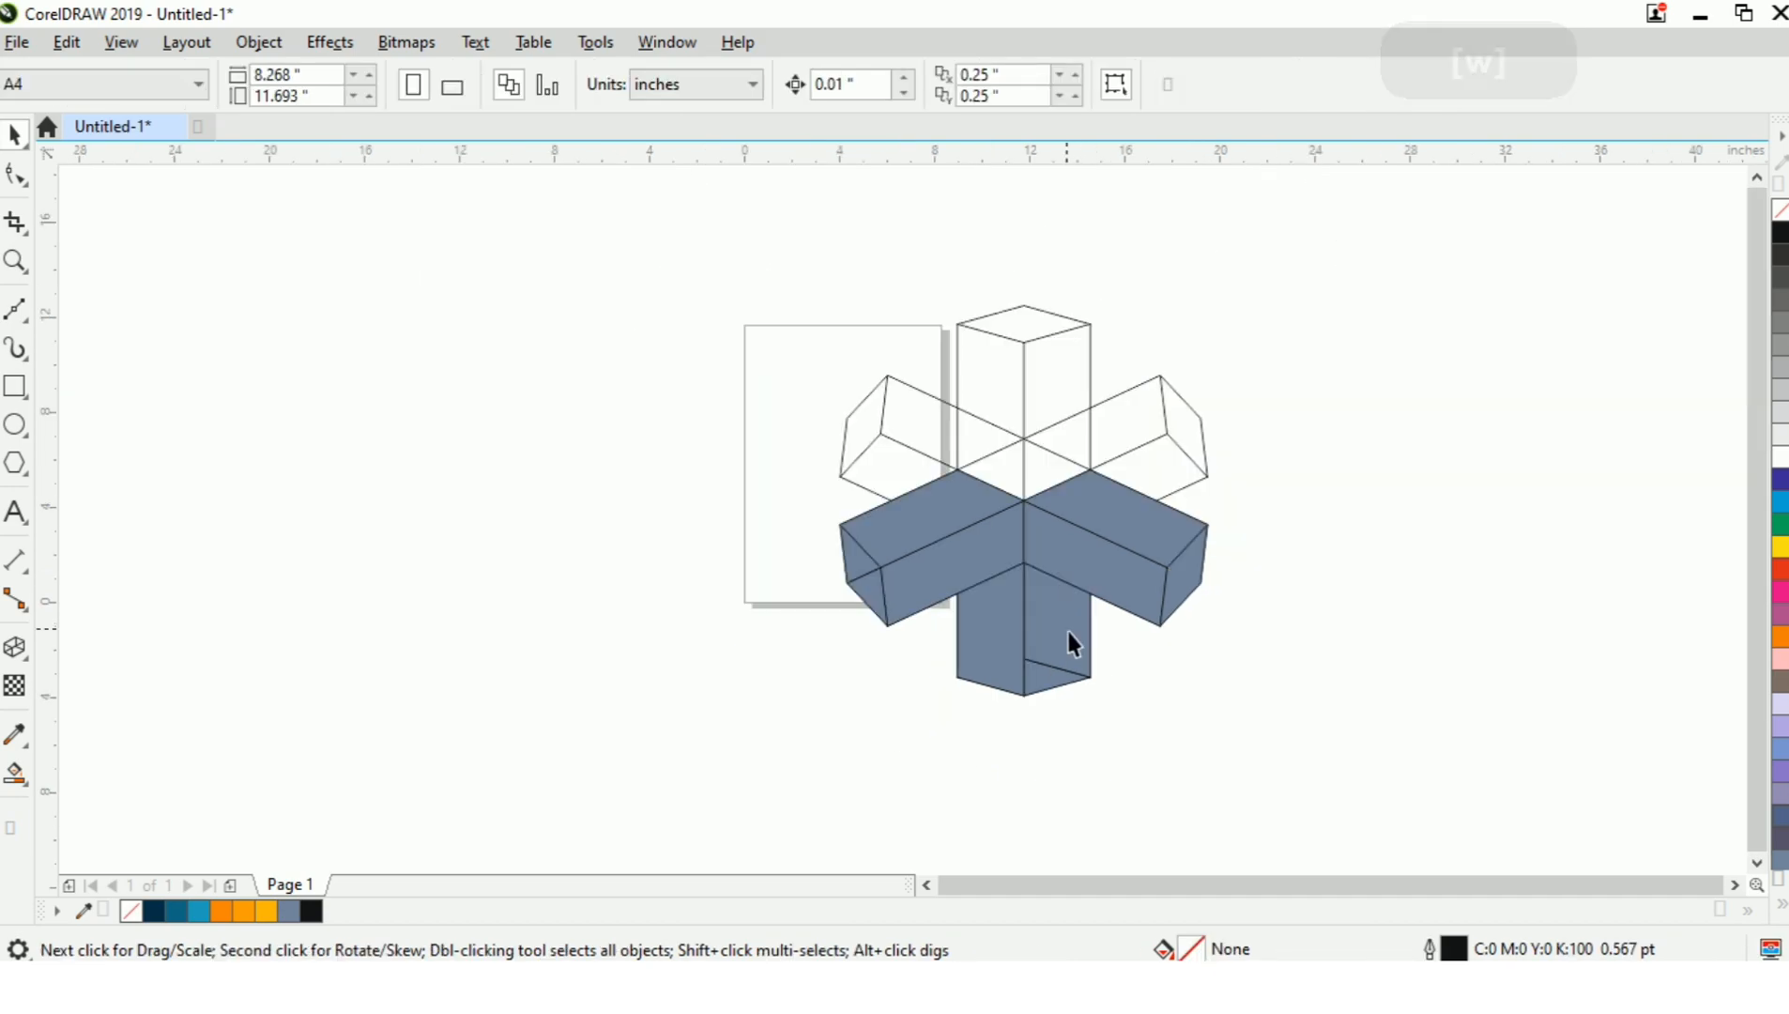
pyautogui.scroll(1, 1002, 425)
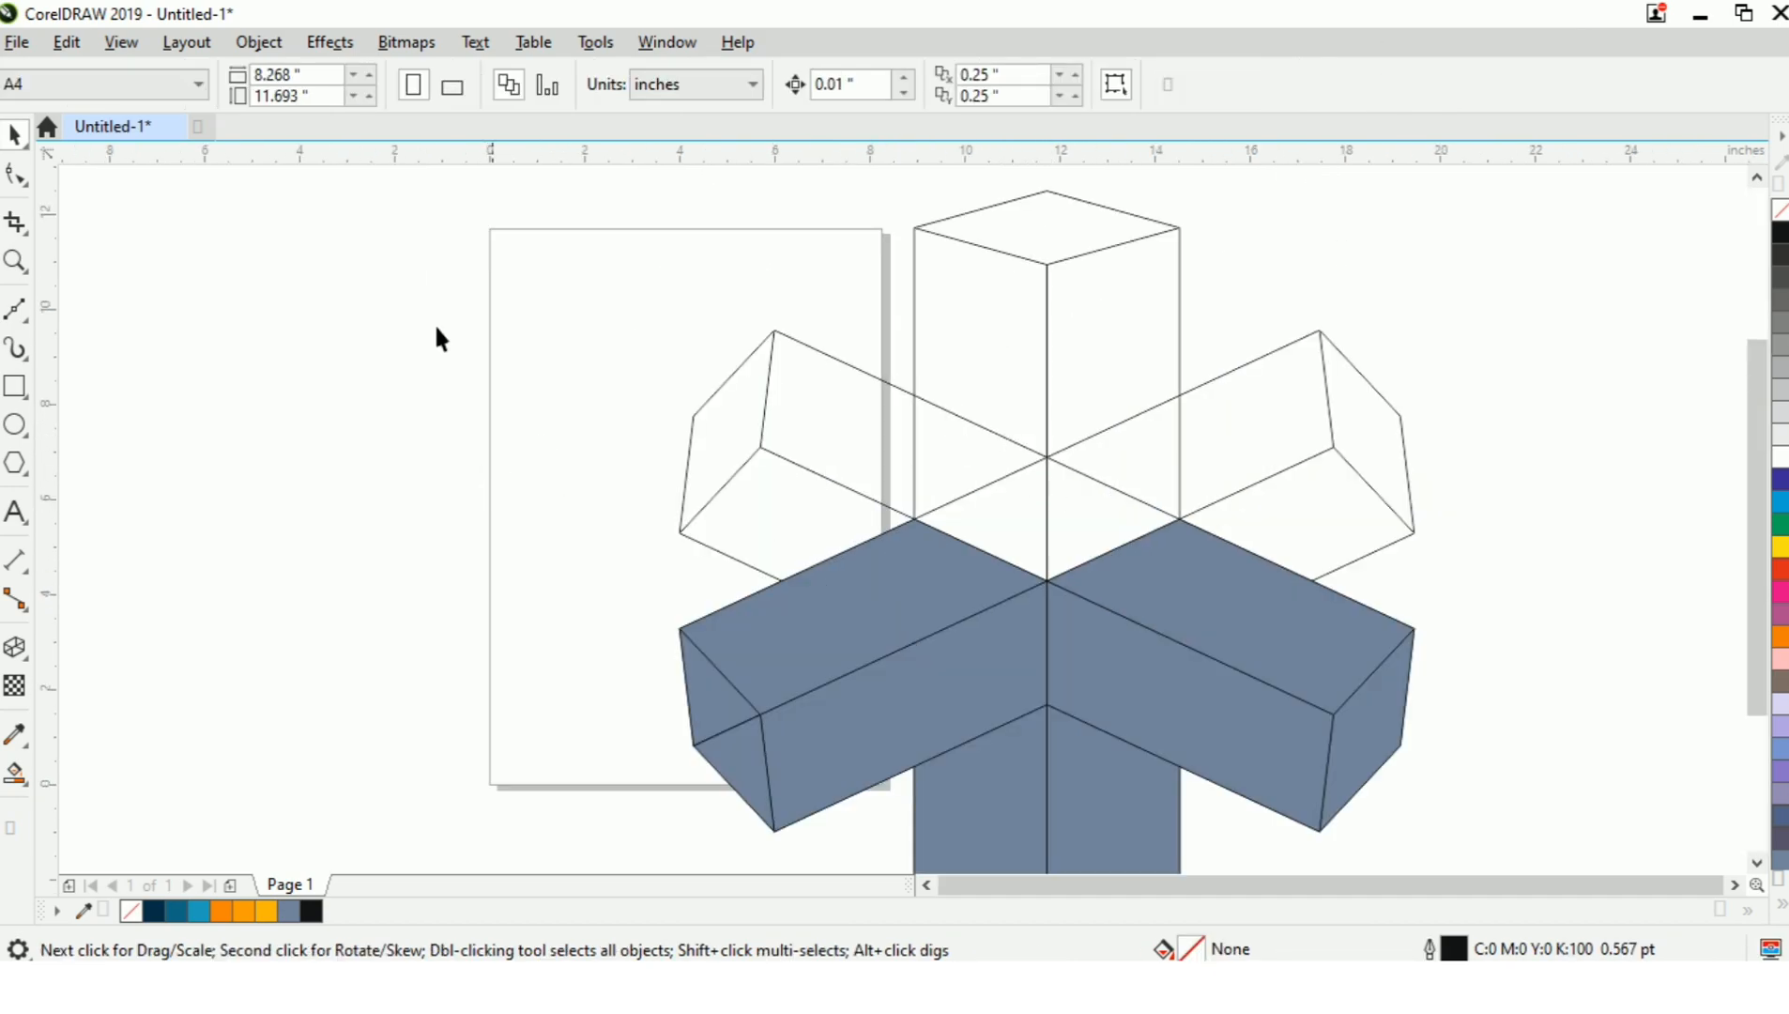
pyautogui.click(15, 308)
pyautogui.click(692, 415)
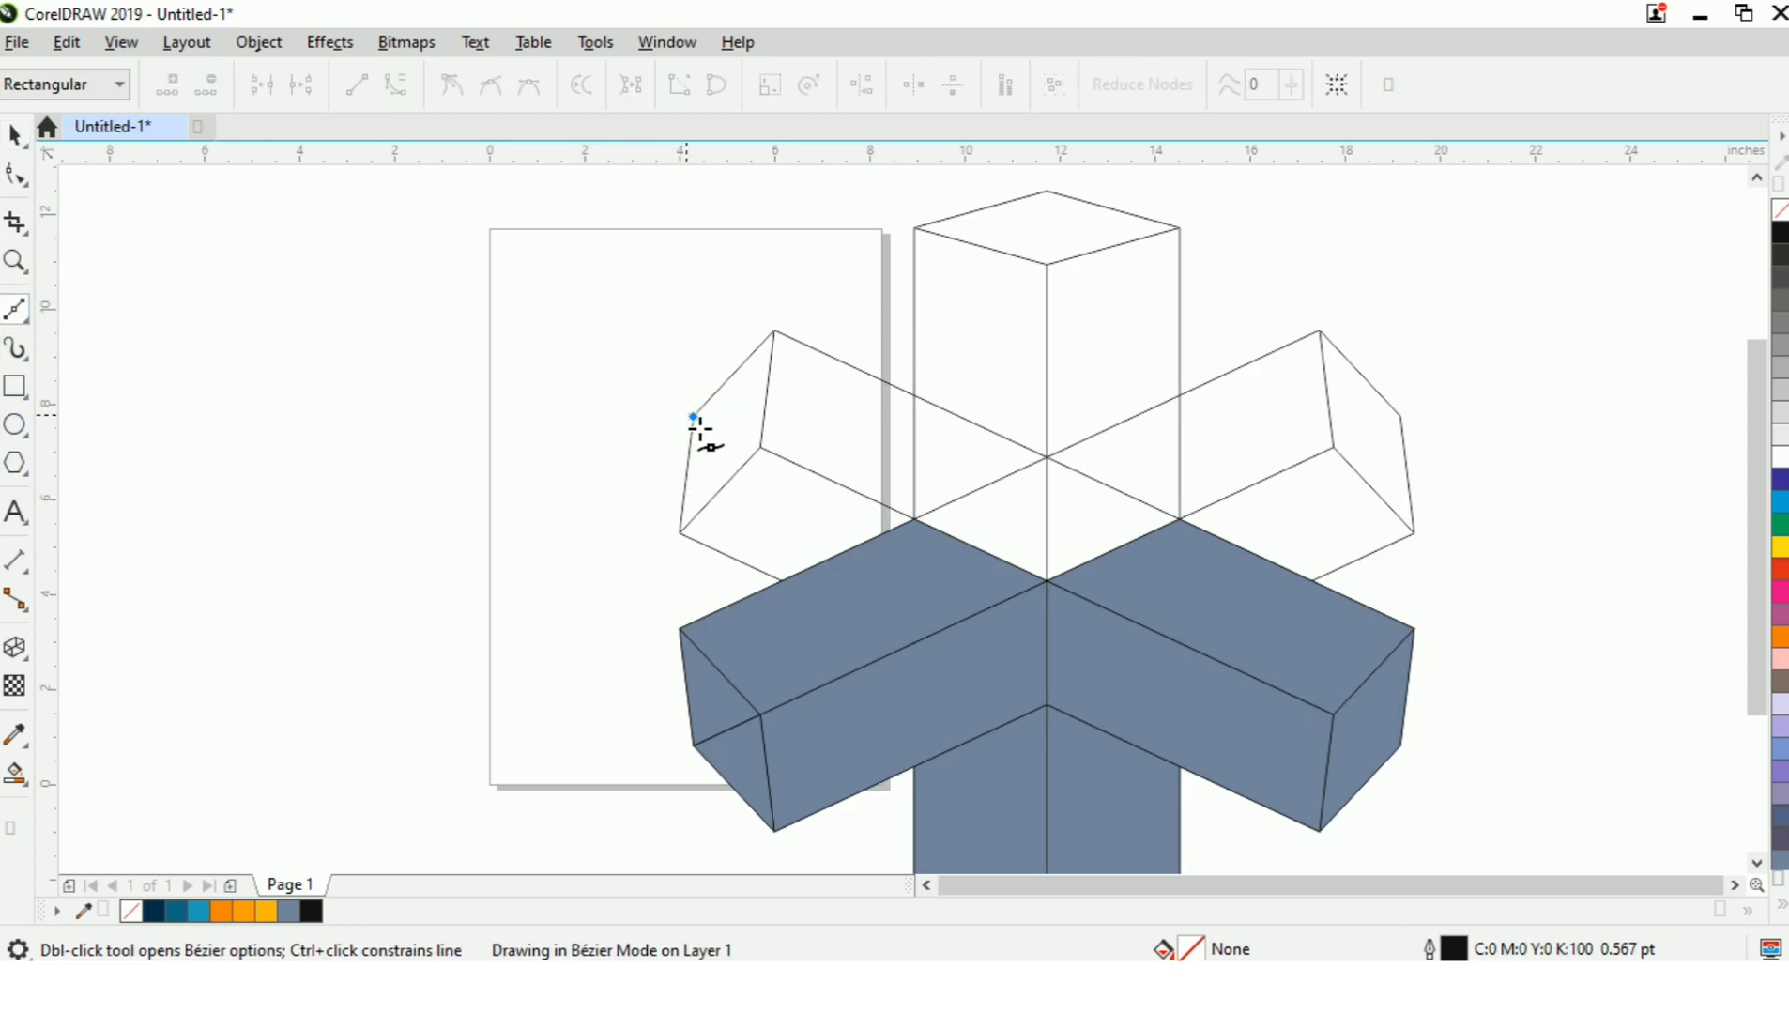
pyautogui.click(906, 515)
pyautogui.press('space')
pyautogui.click(530, 470)
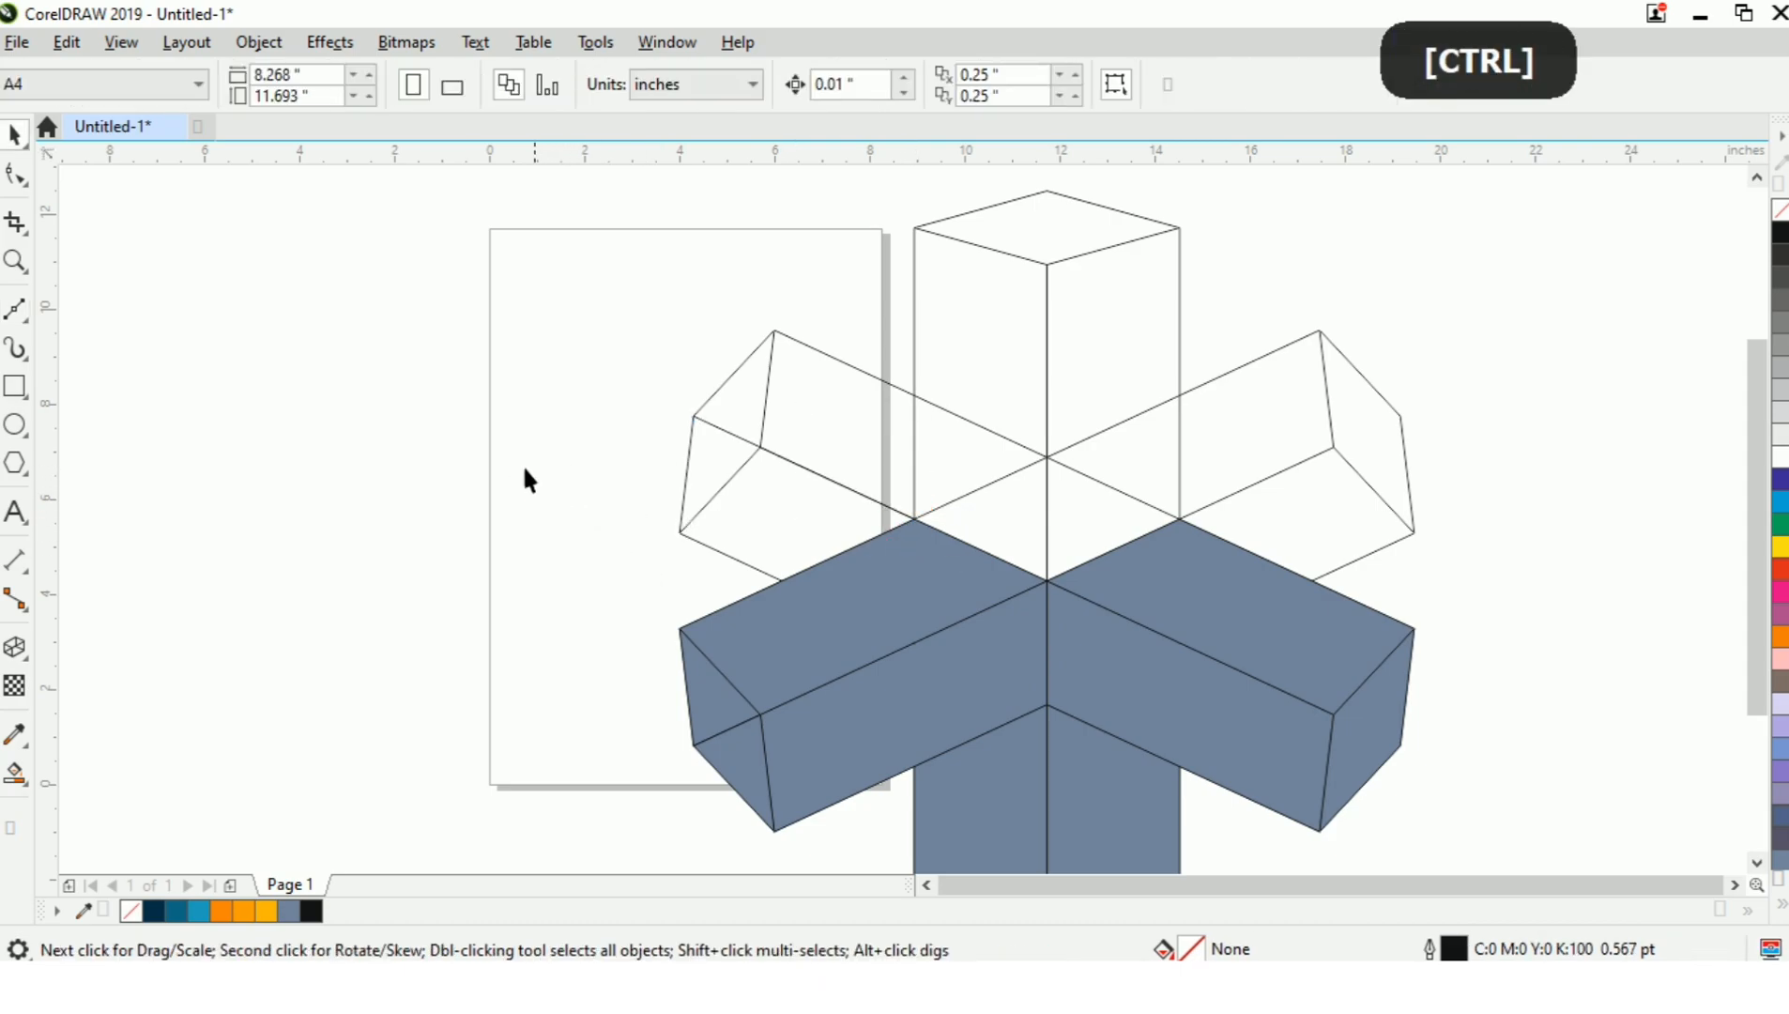
# Smart Fill the two regions of the upper-left arm's lower side in blue-grey and weld them into one face.
pyautogui.click(18, 778)
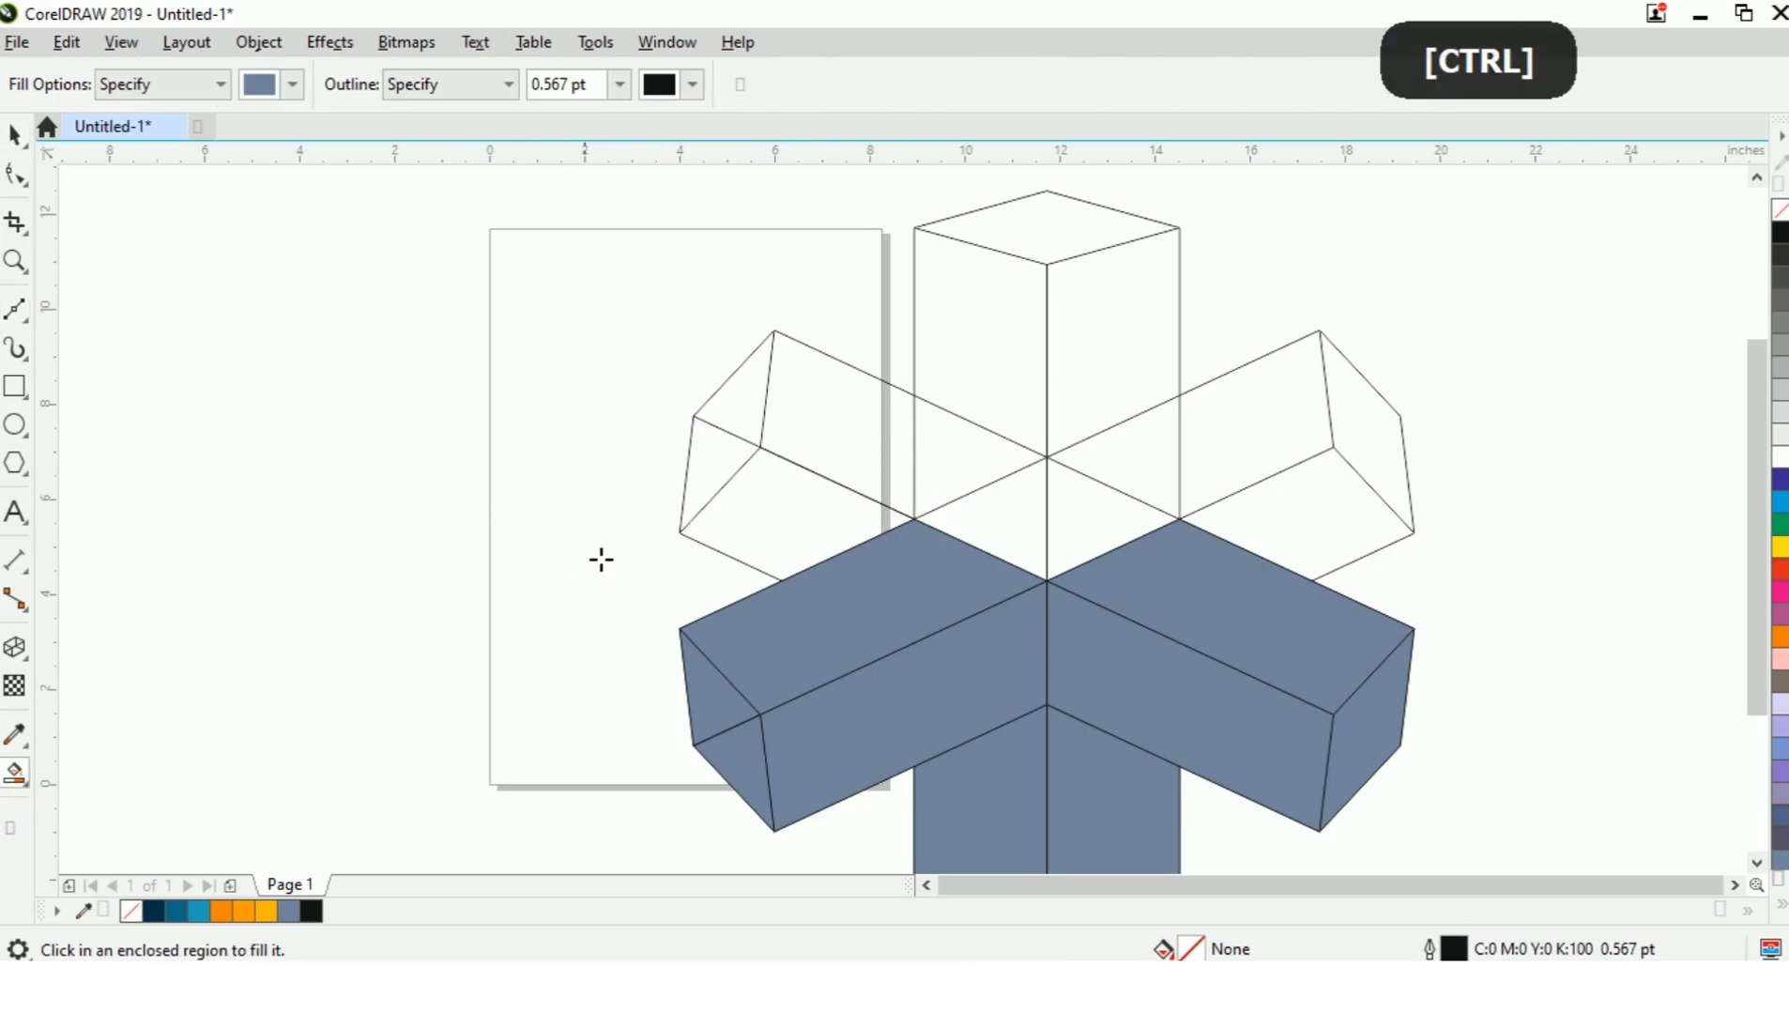
pyautogui.click(704, 467)
pyautogui.click(816, 544)
pyautogui.press('space')
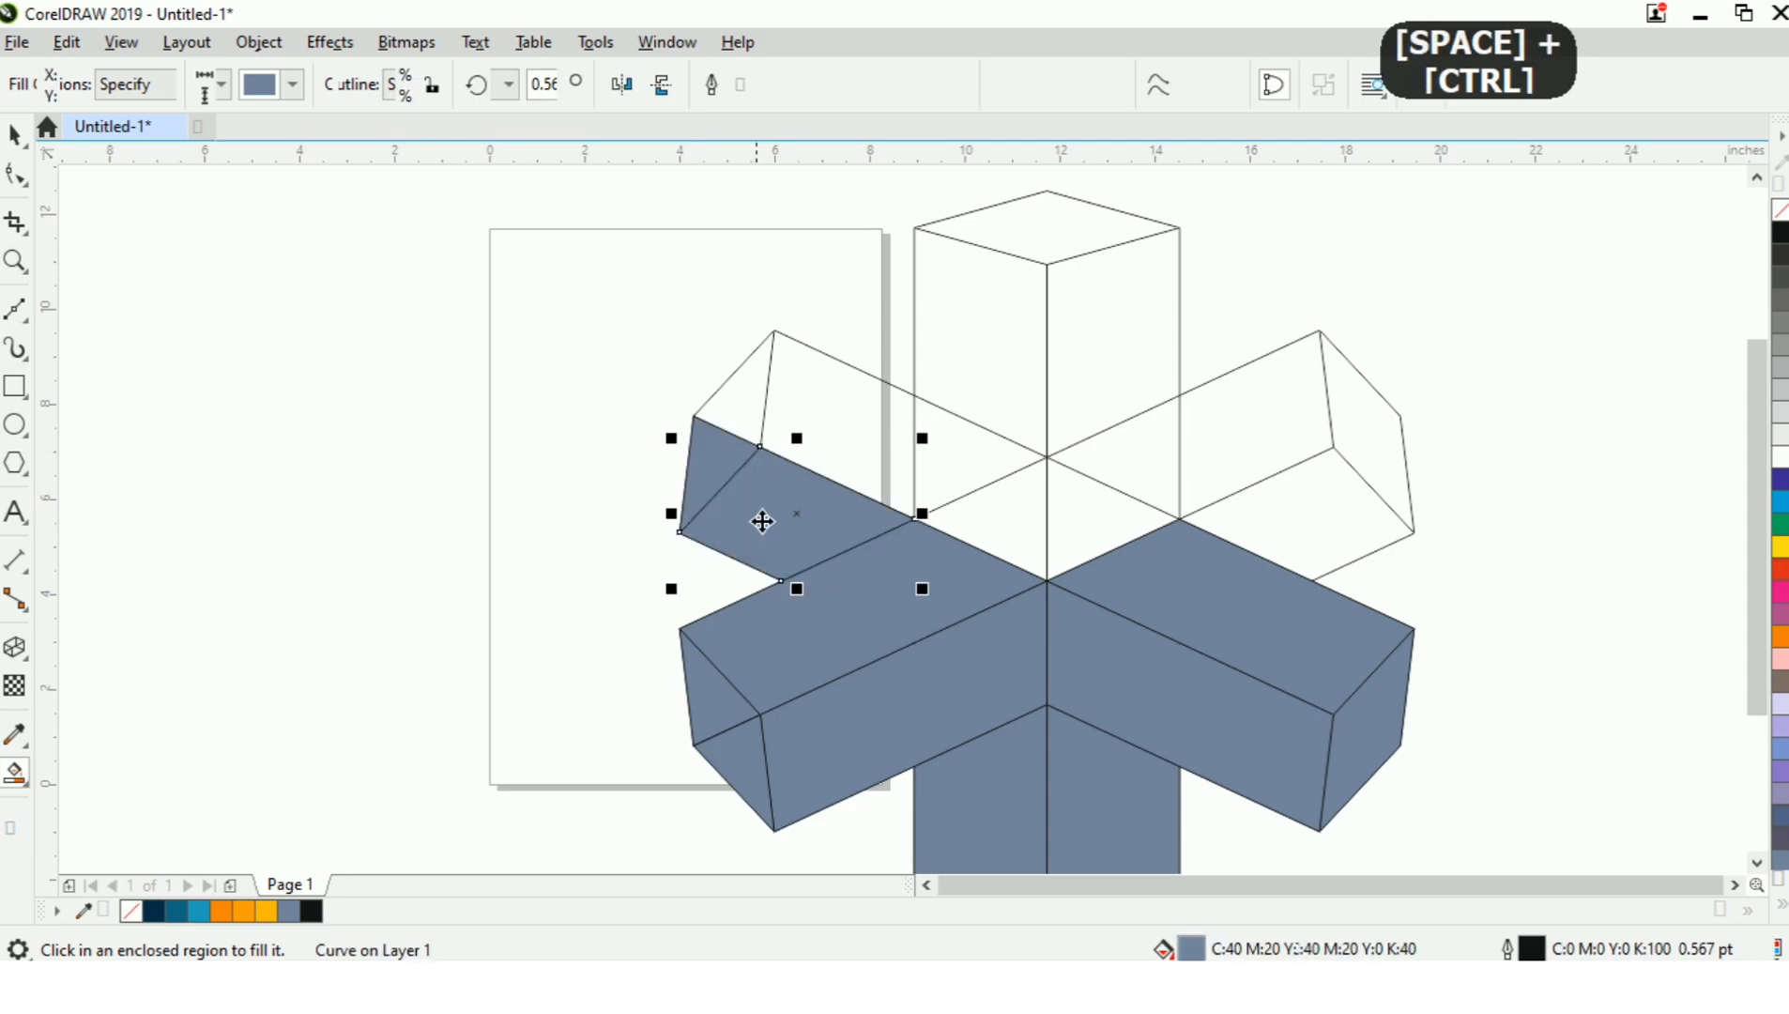
pyautogui.click(643, 427)
pyautogui.click(722, 452)
pyautogui.keyDown('shift'); pyautogui.click(817, 549); pyautogui.keyUp('shift')
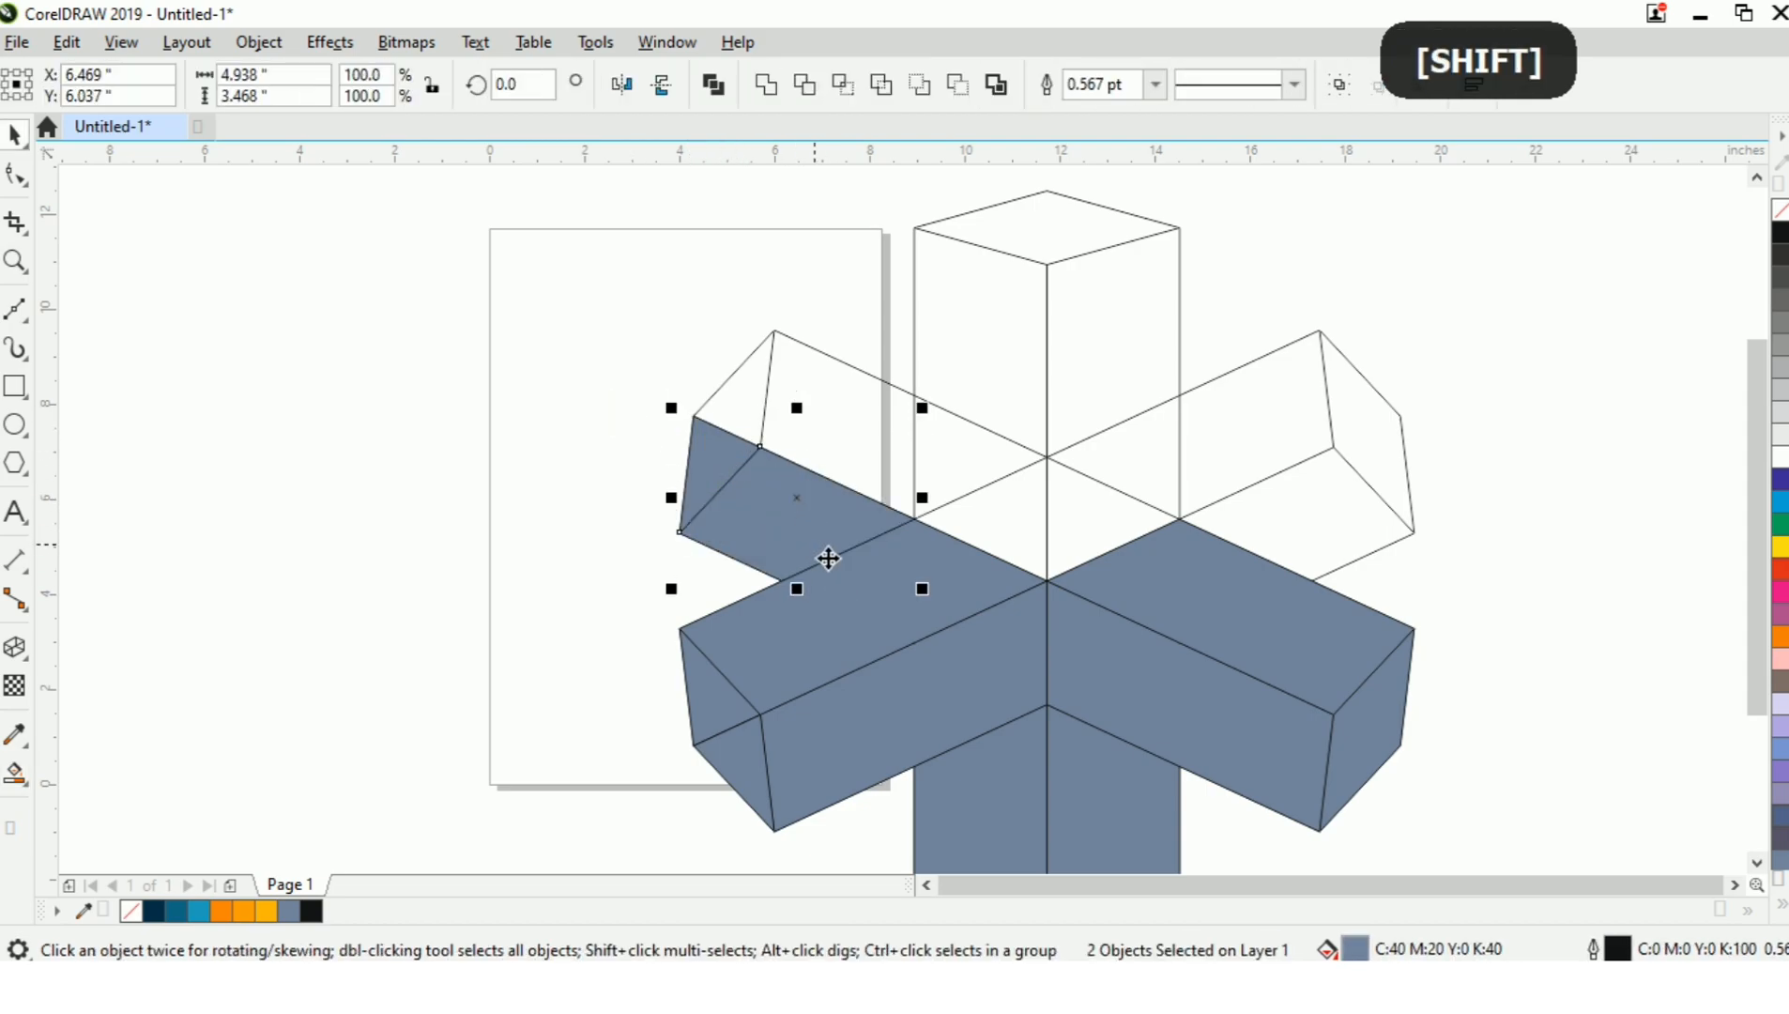
pyautogui.click(531, 455)
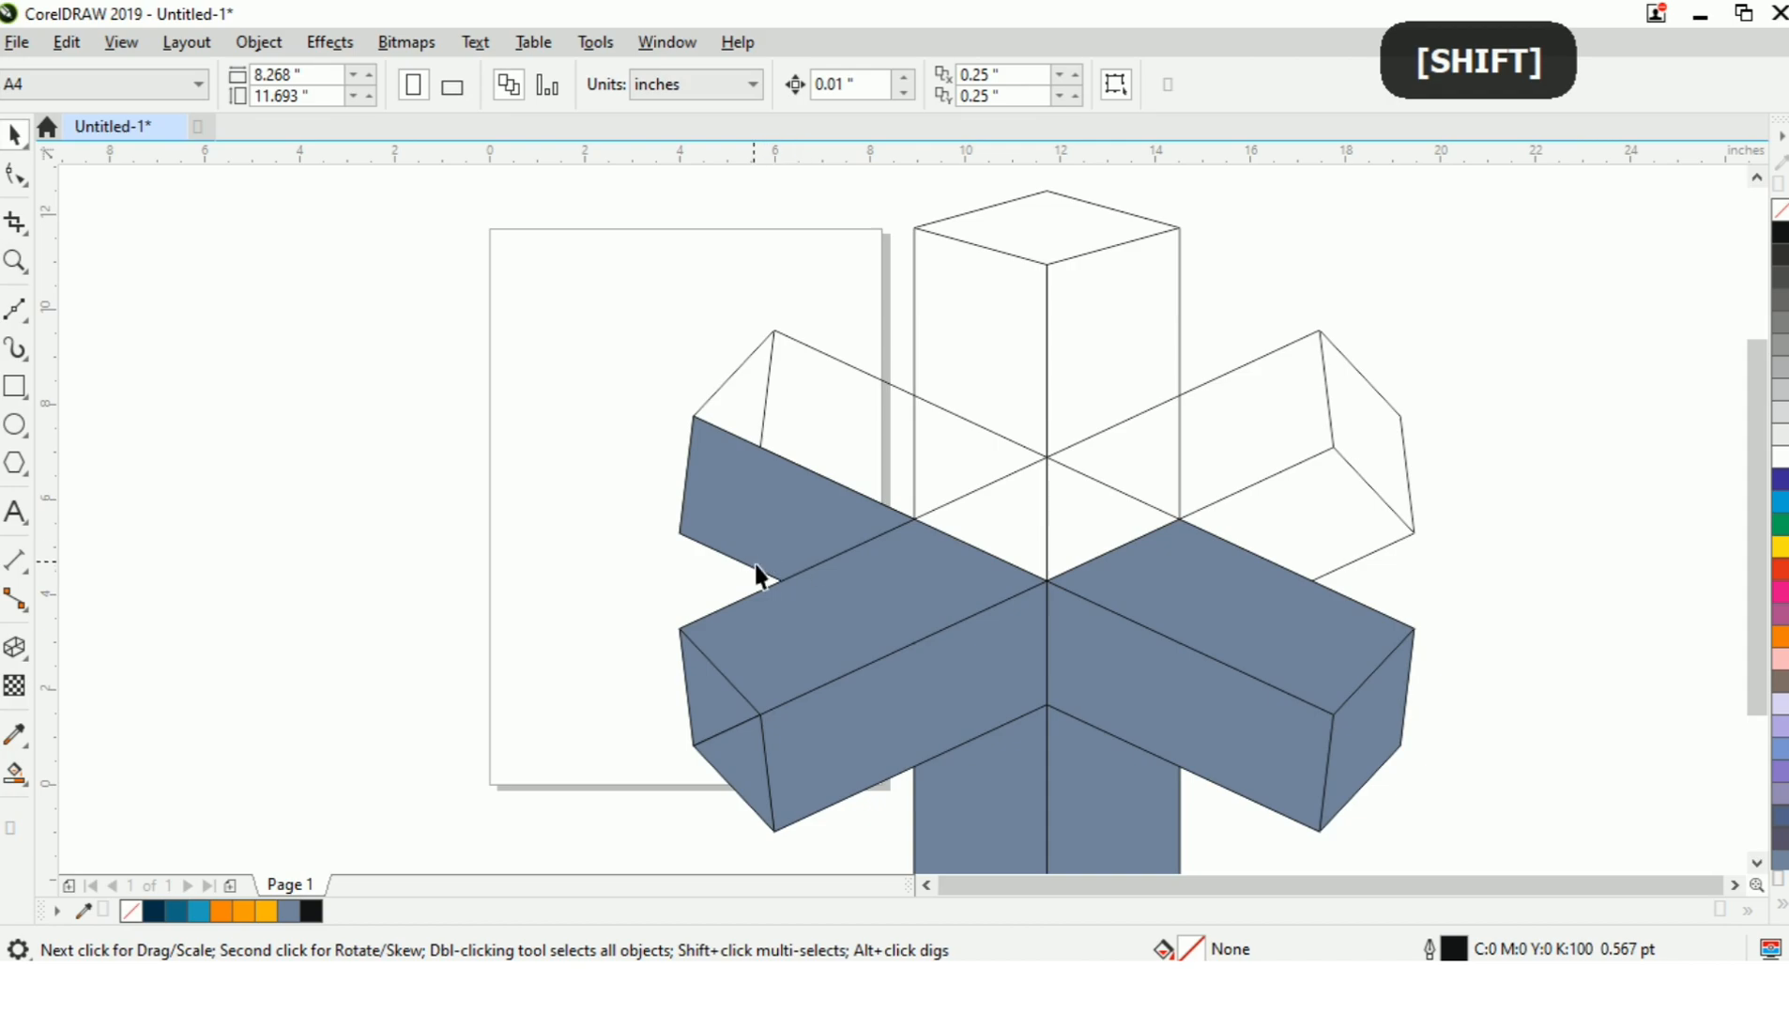
# Smart Fill the two regions of the upper-left arm's upper side in blue-grey and weld them into one face.
pyautogui.press('space')
pyautogui.click(751, 404)
pyautogui.click(847, 455)
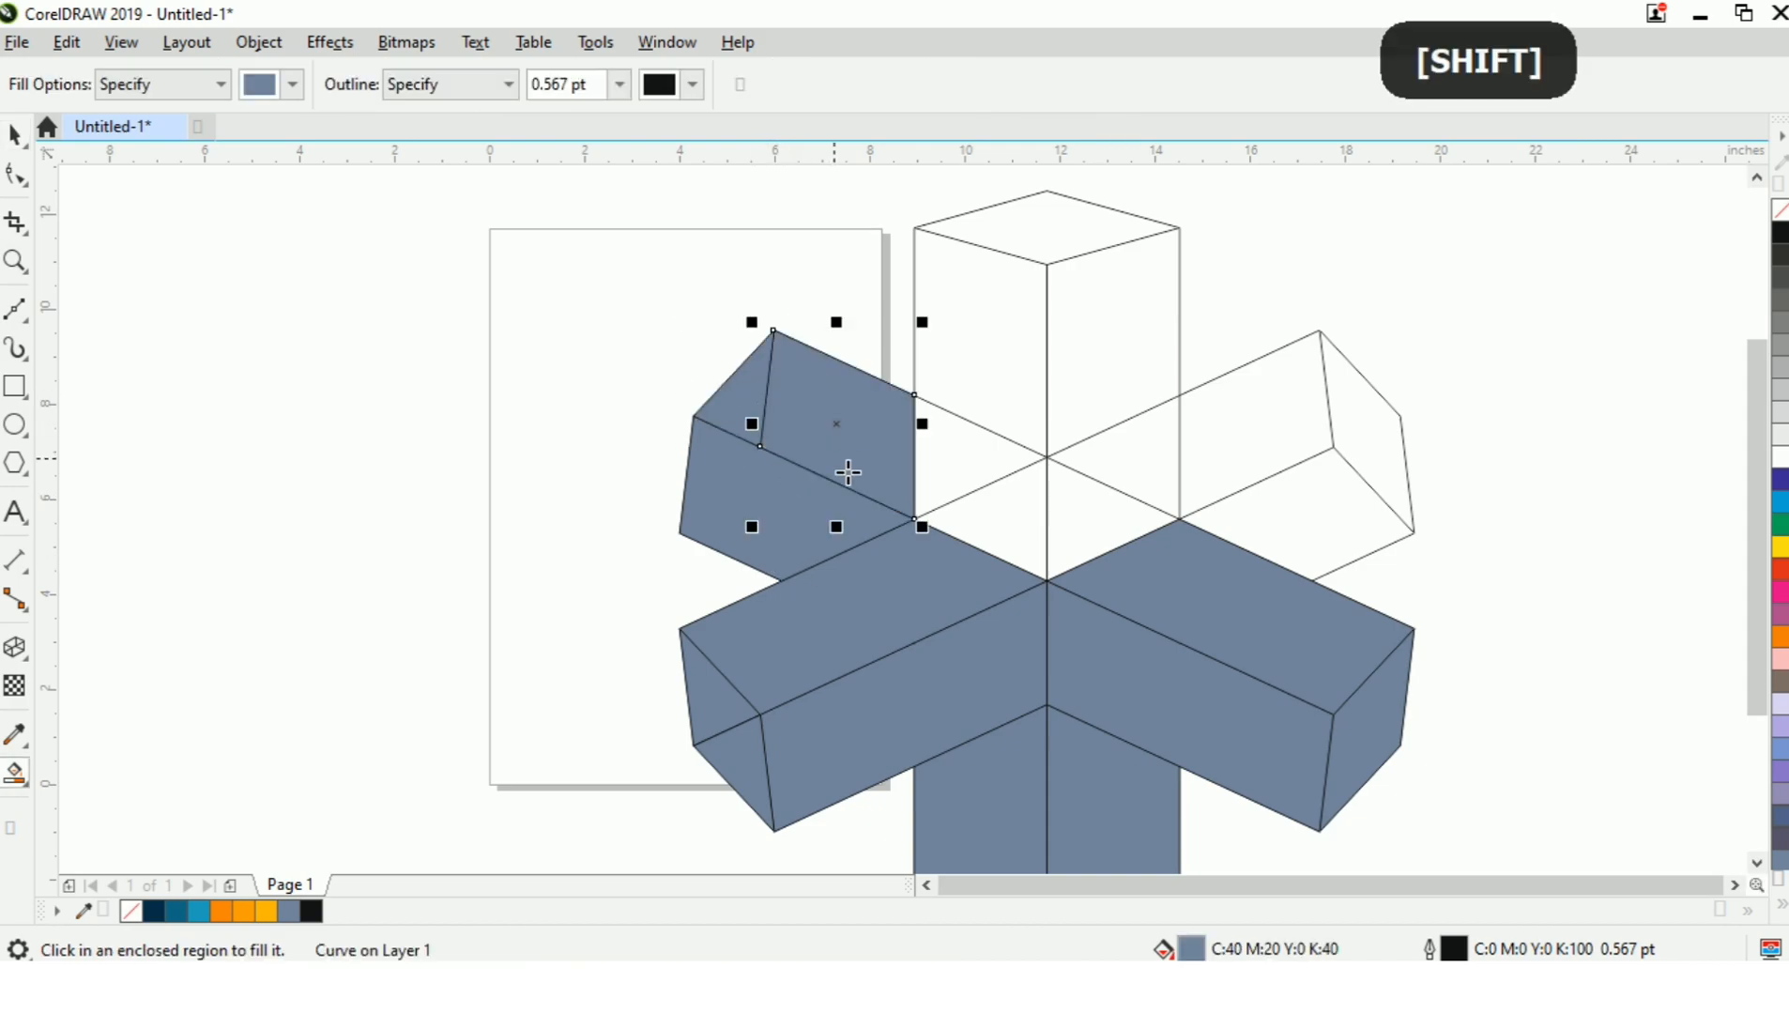
pyautogui.hotkey('ctrl', 'space')
pyautogui.press('Escape')
pyautogui.click(739, 390)
pyautogui.keyDown('shift'); pyautogui.click(887, 452); pyautogui.keyUp('shift')
pyautogui.press('w')
pyautogui.click(918, 446)
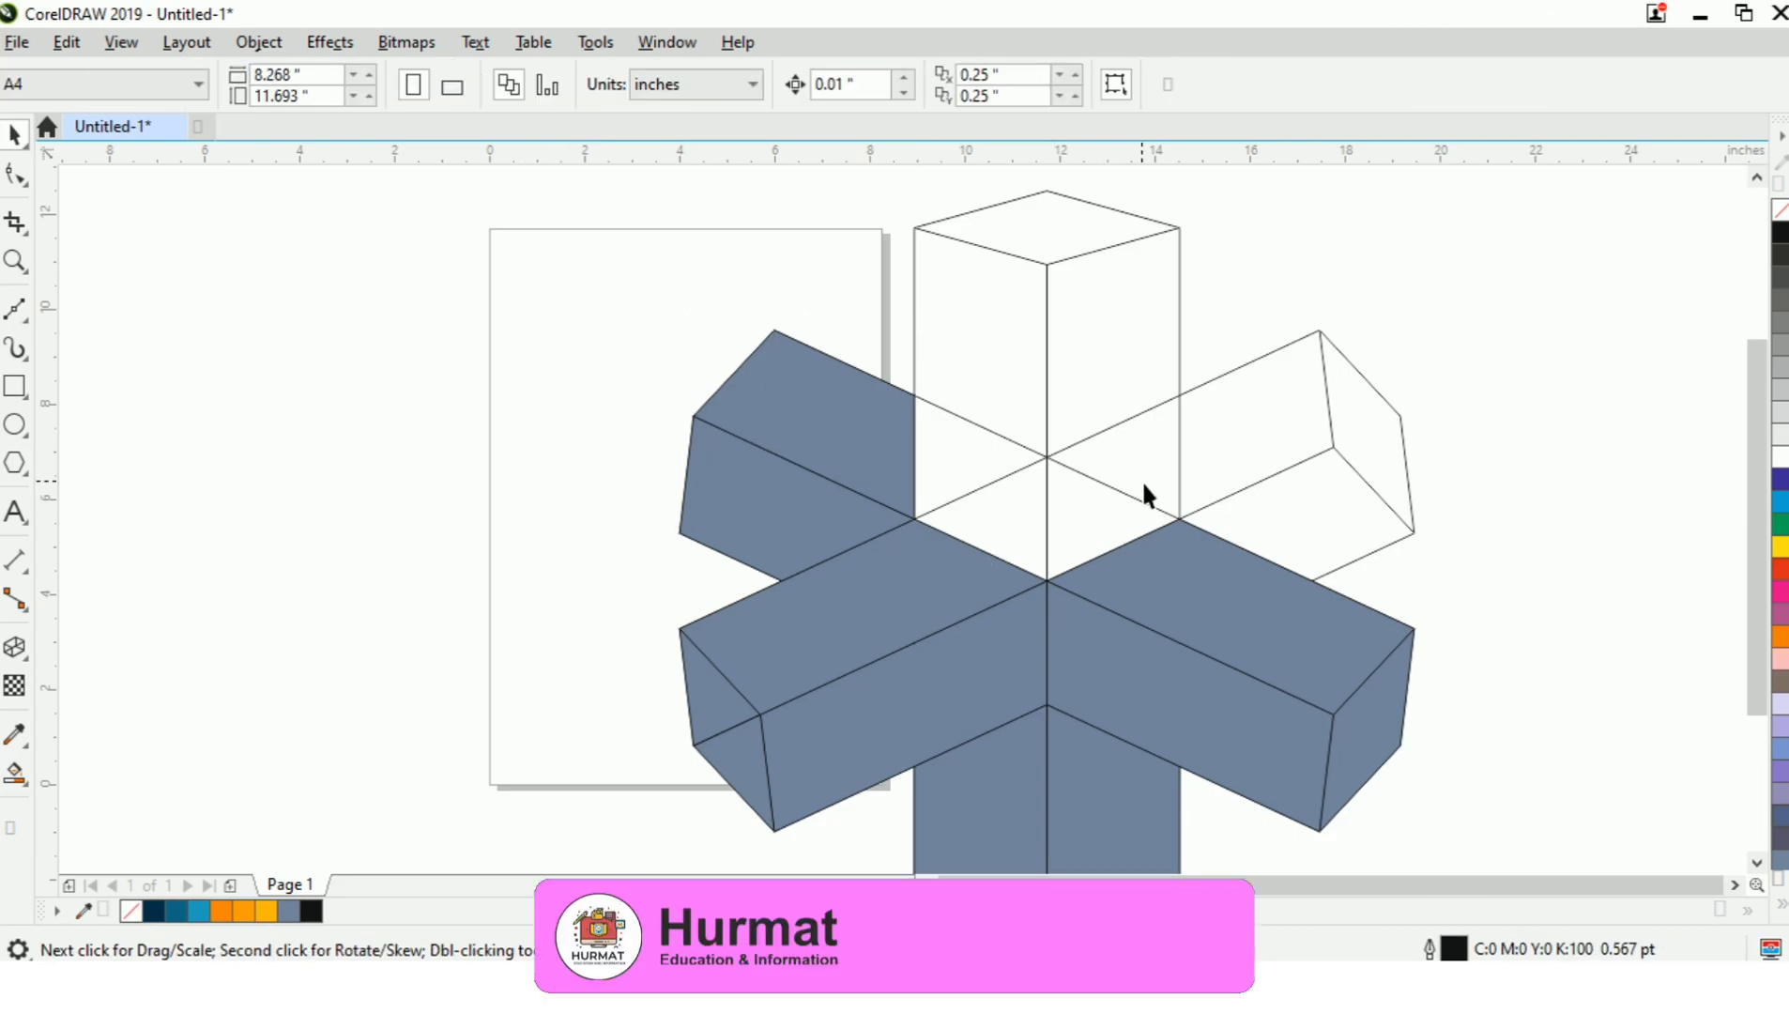
pyautogui.click(874, 503)
pyautogui.moveTo(551, 359); pyautogui.dragTo(954, 554)
pyautogui.press('Escape')
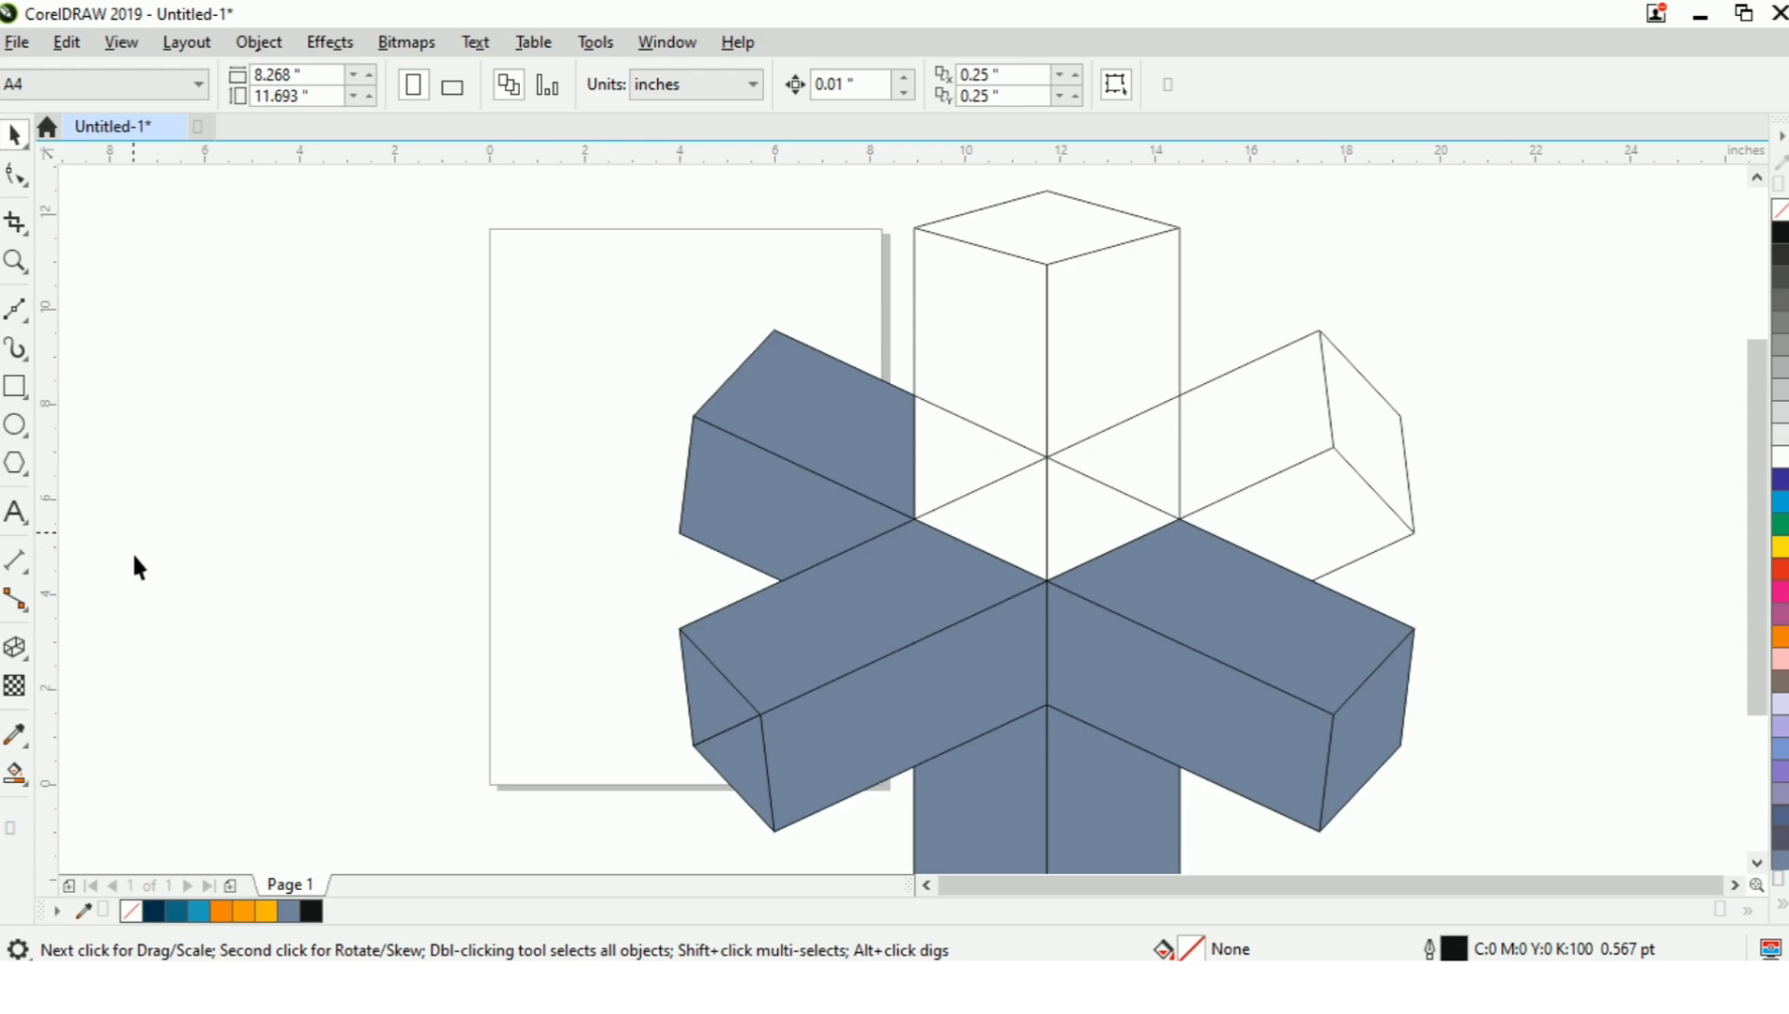
# Draw a straight line from the upper-right arm's outer middle corner to the top corner of the filled lower-right arm.
pyautogui.click(16, 309)
pyautogui.click(1399, 416)
pyautogui.click(1197, 532)
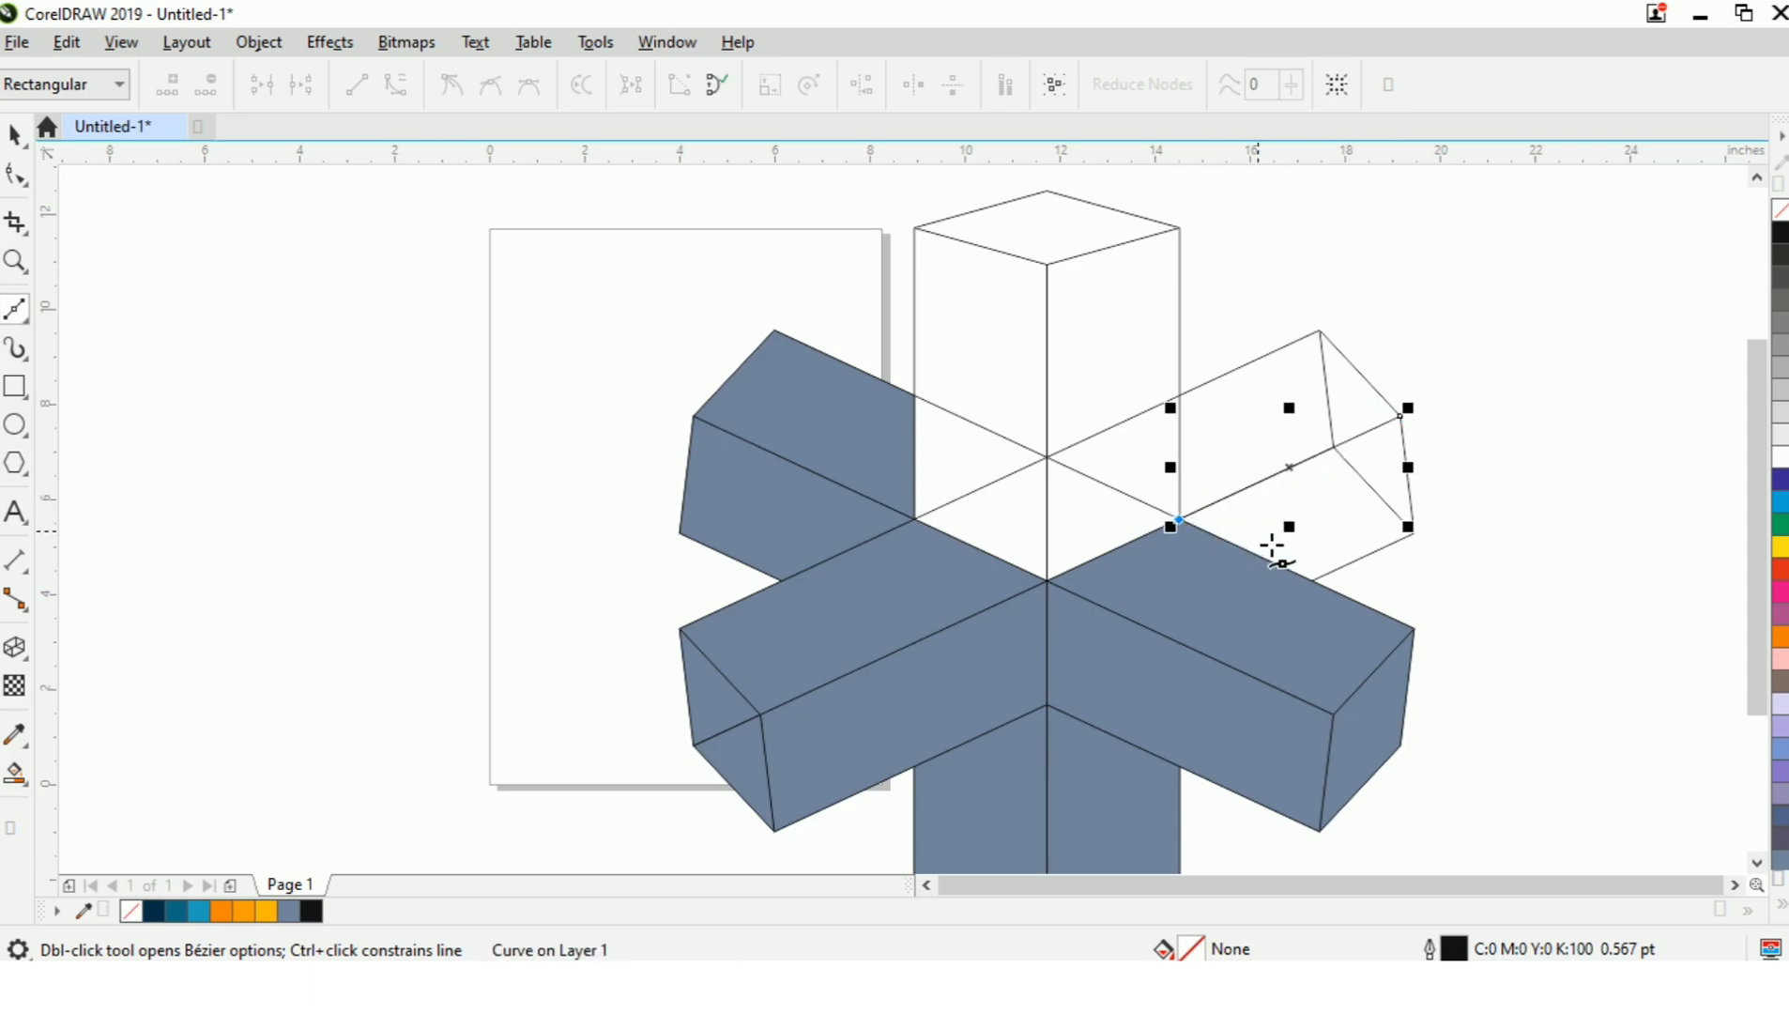
pyautogui.press('space')
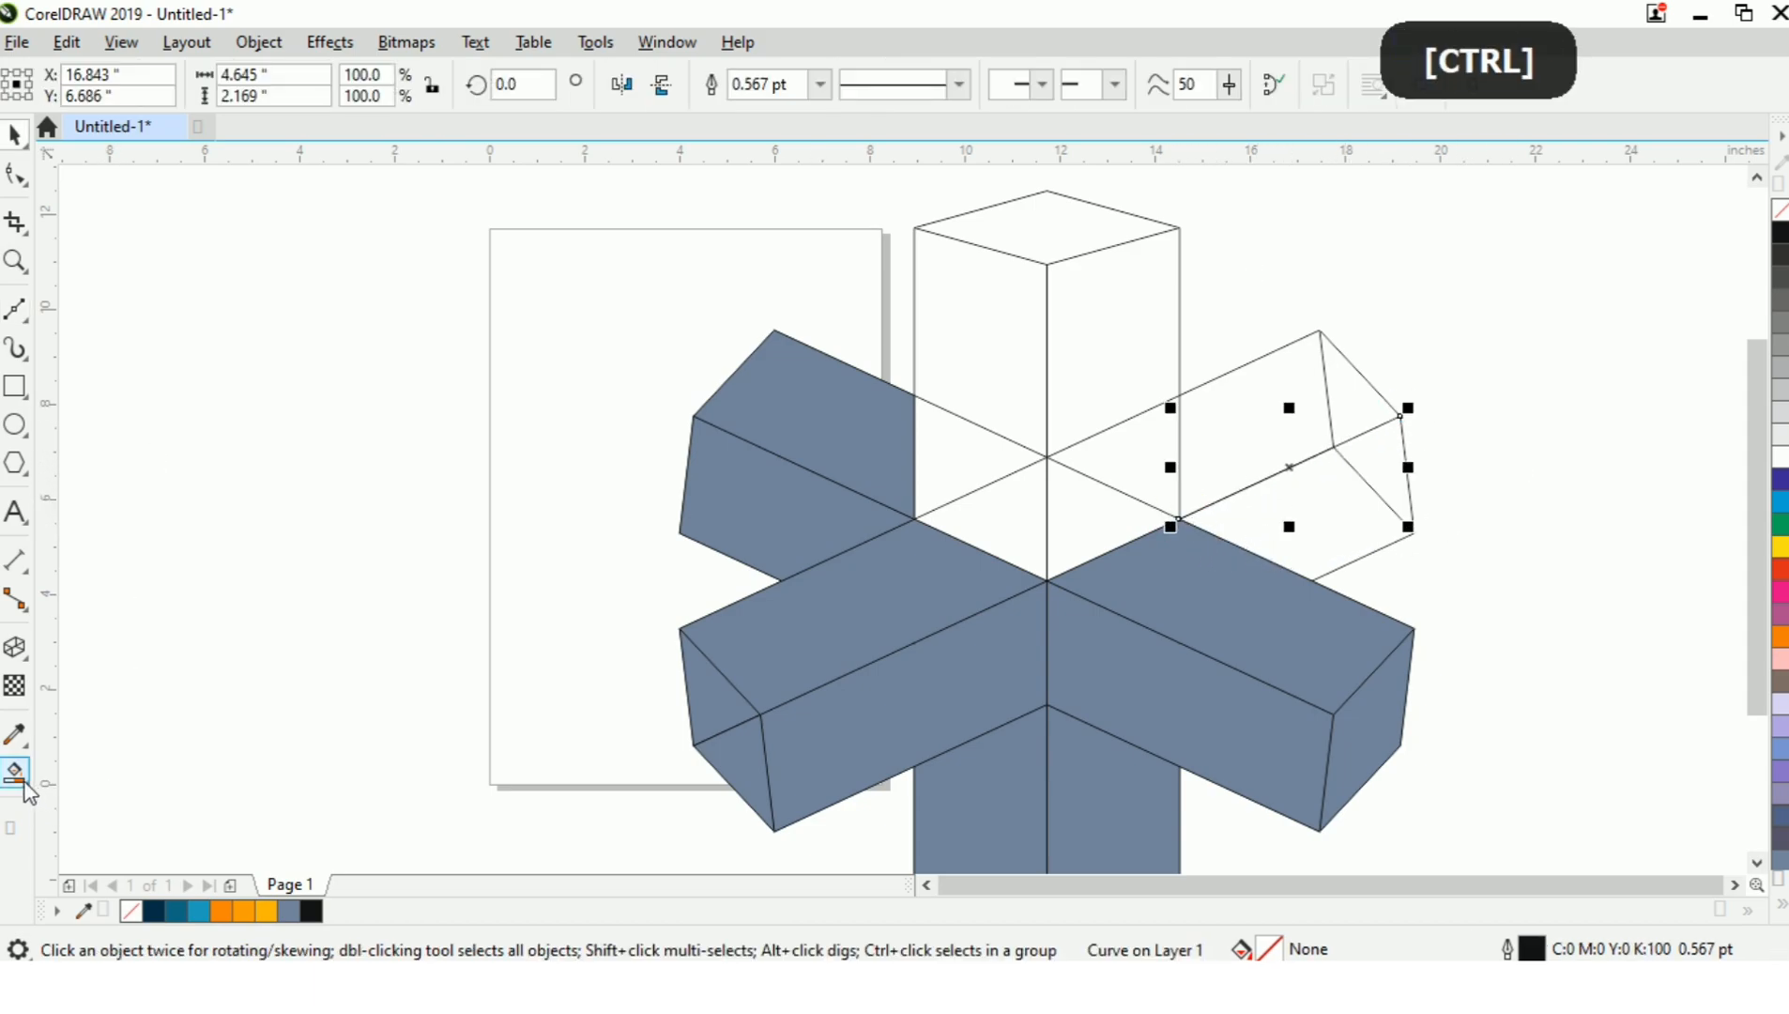
# Smart Fill the two regions of the upper-right arm's lower side in blue-grey and weld them into one face.
pyautogui.click(15, 772)
pyautogui.click(1337, 495)
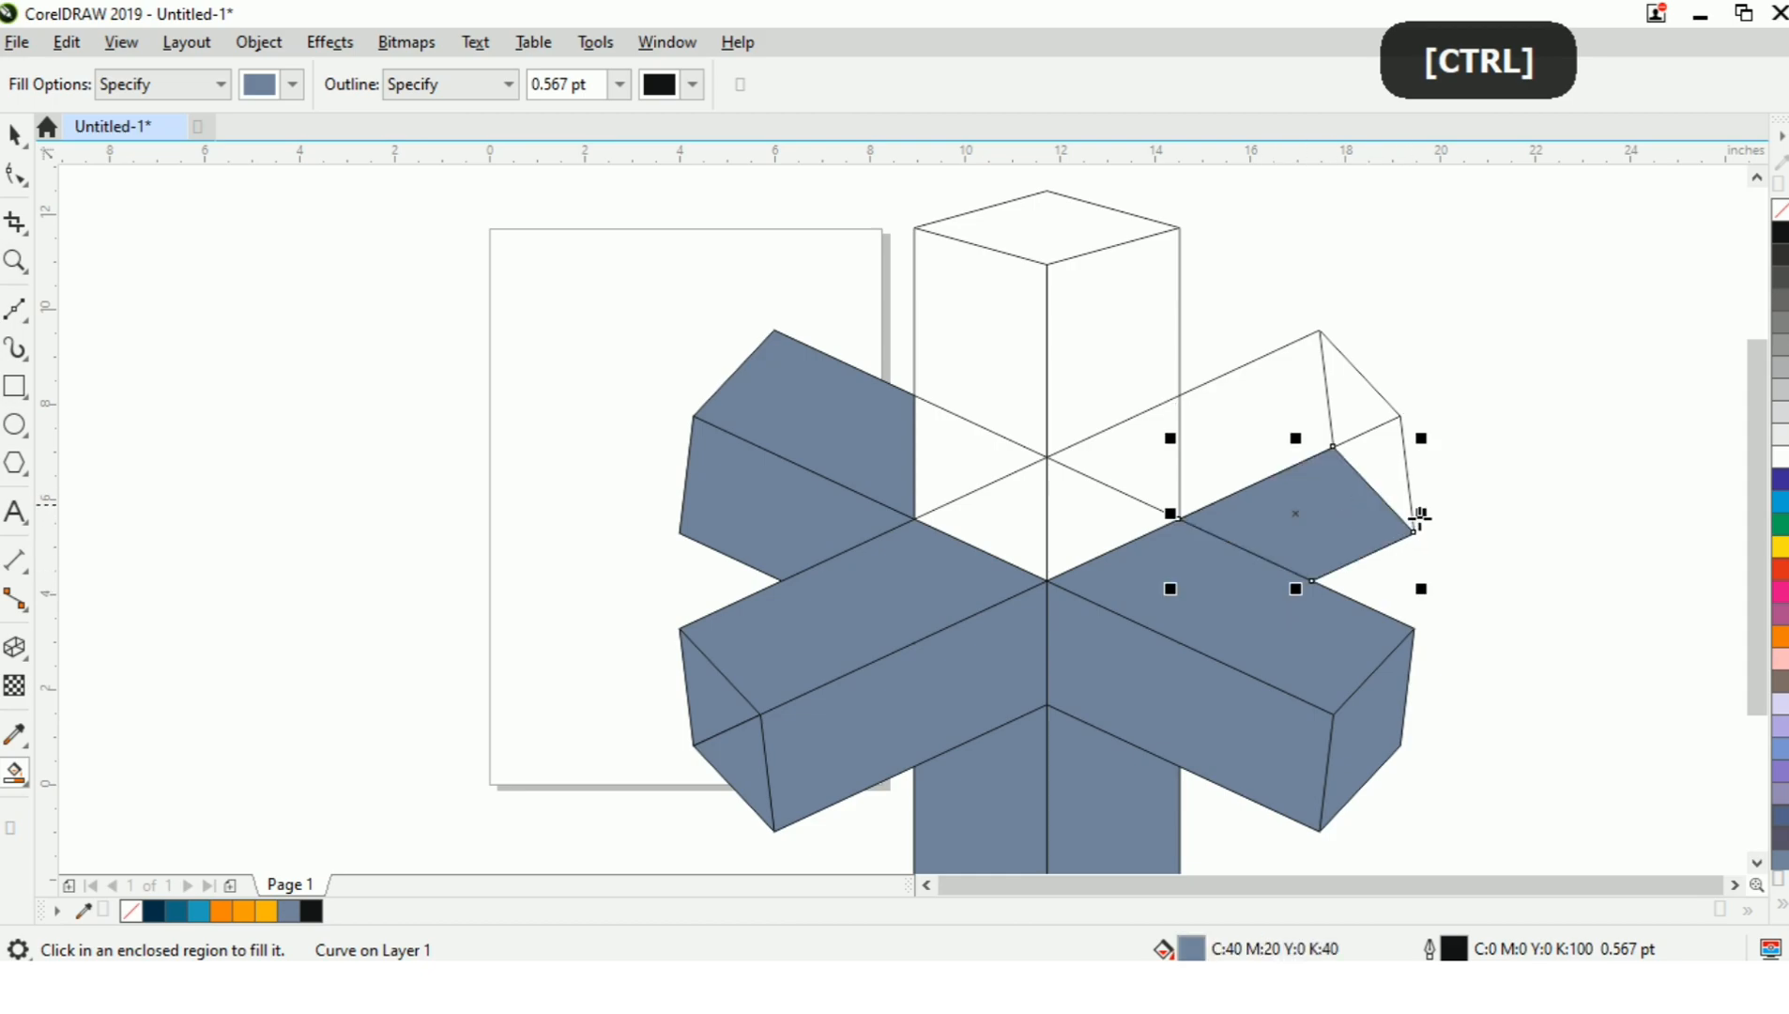
pyautogui.click(1406, 486)
pyautogui.press('space')
pyautogui.click(1380, 545)
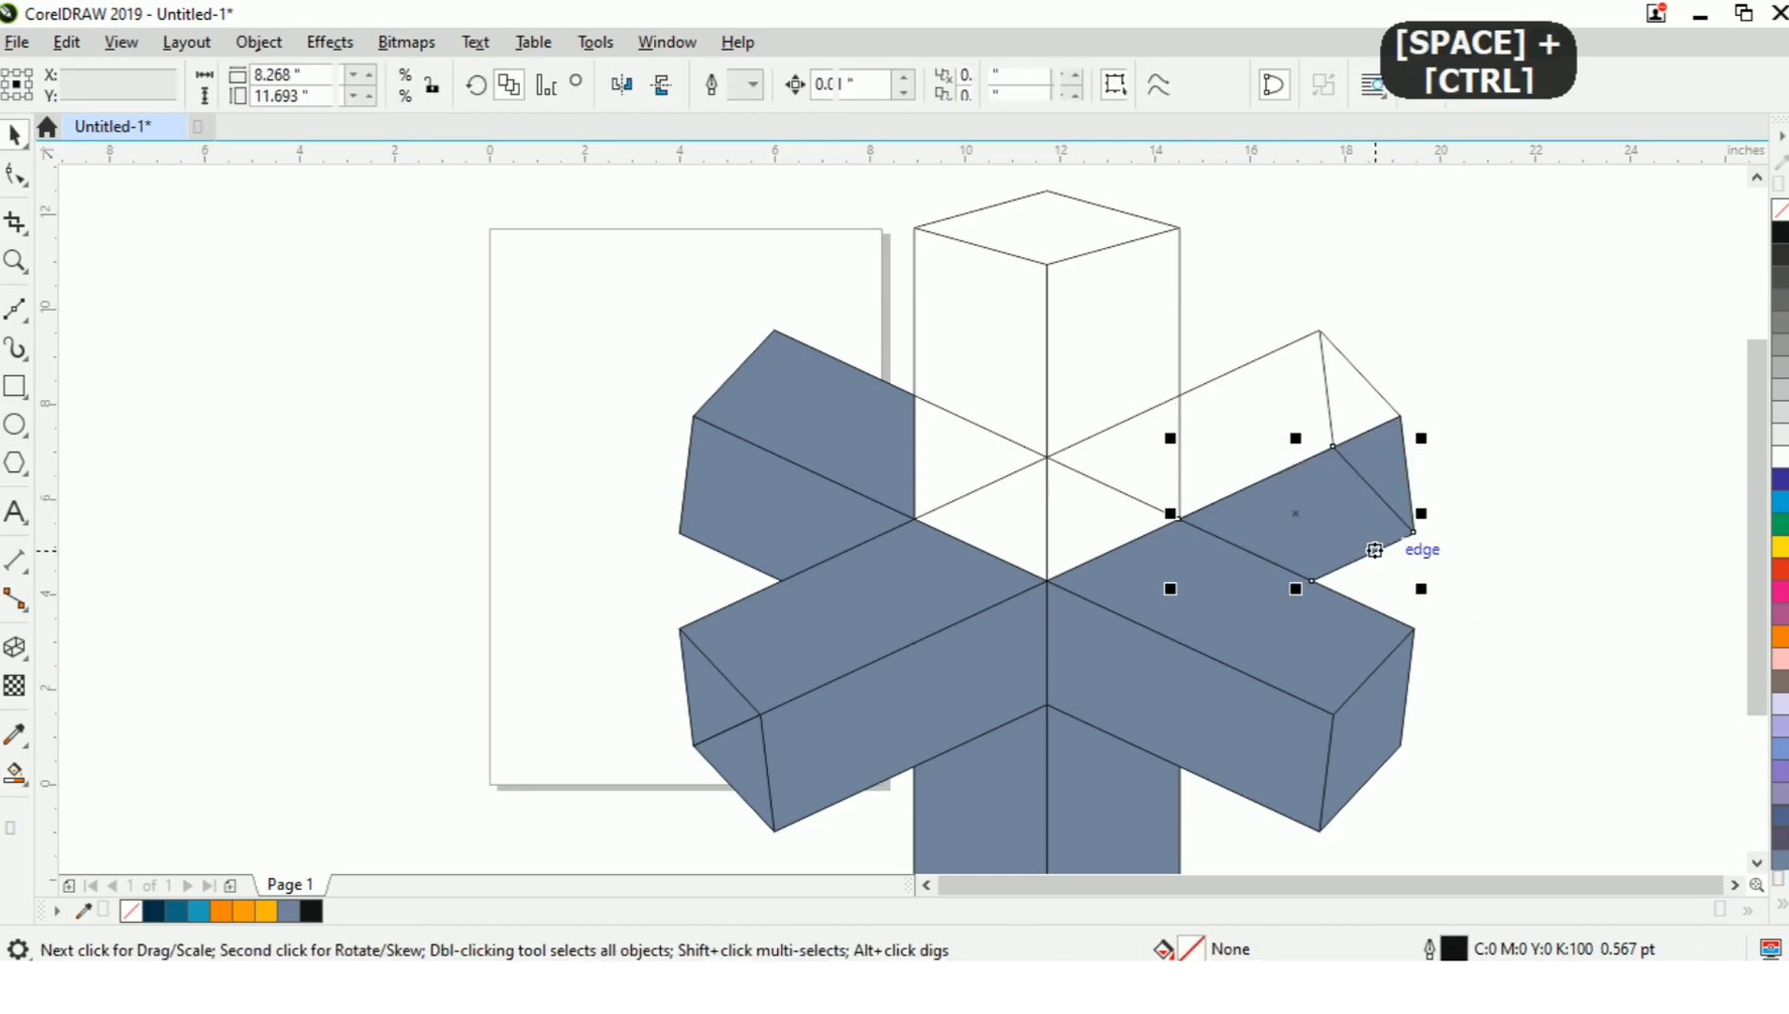
pyautogui.keyDown('shift'); pyautogui.click(1389, 463); pyautogui.keyUp('shift')
pyautogui.press('w')
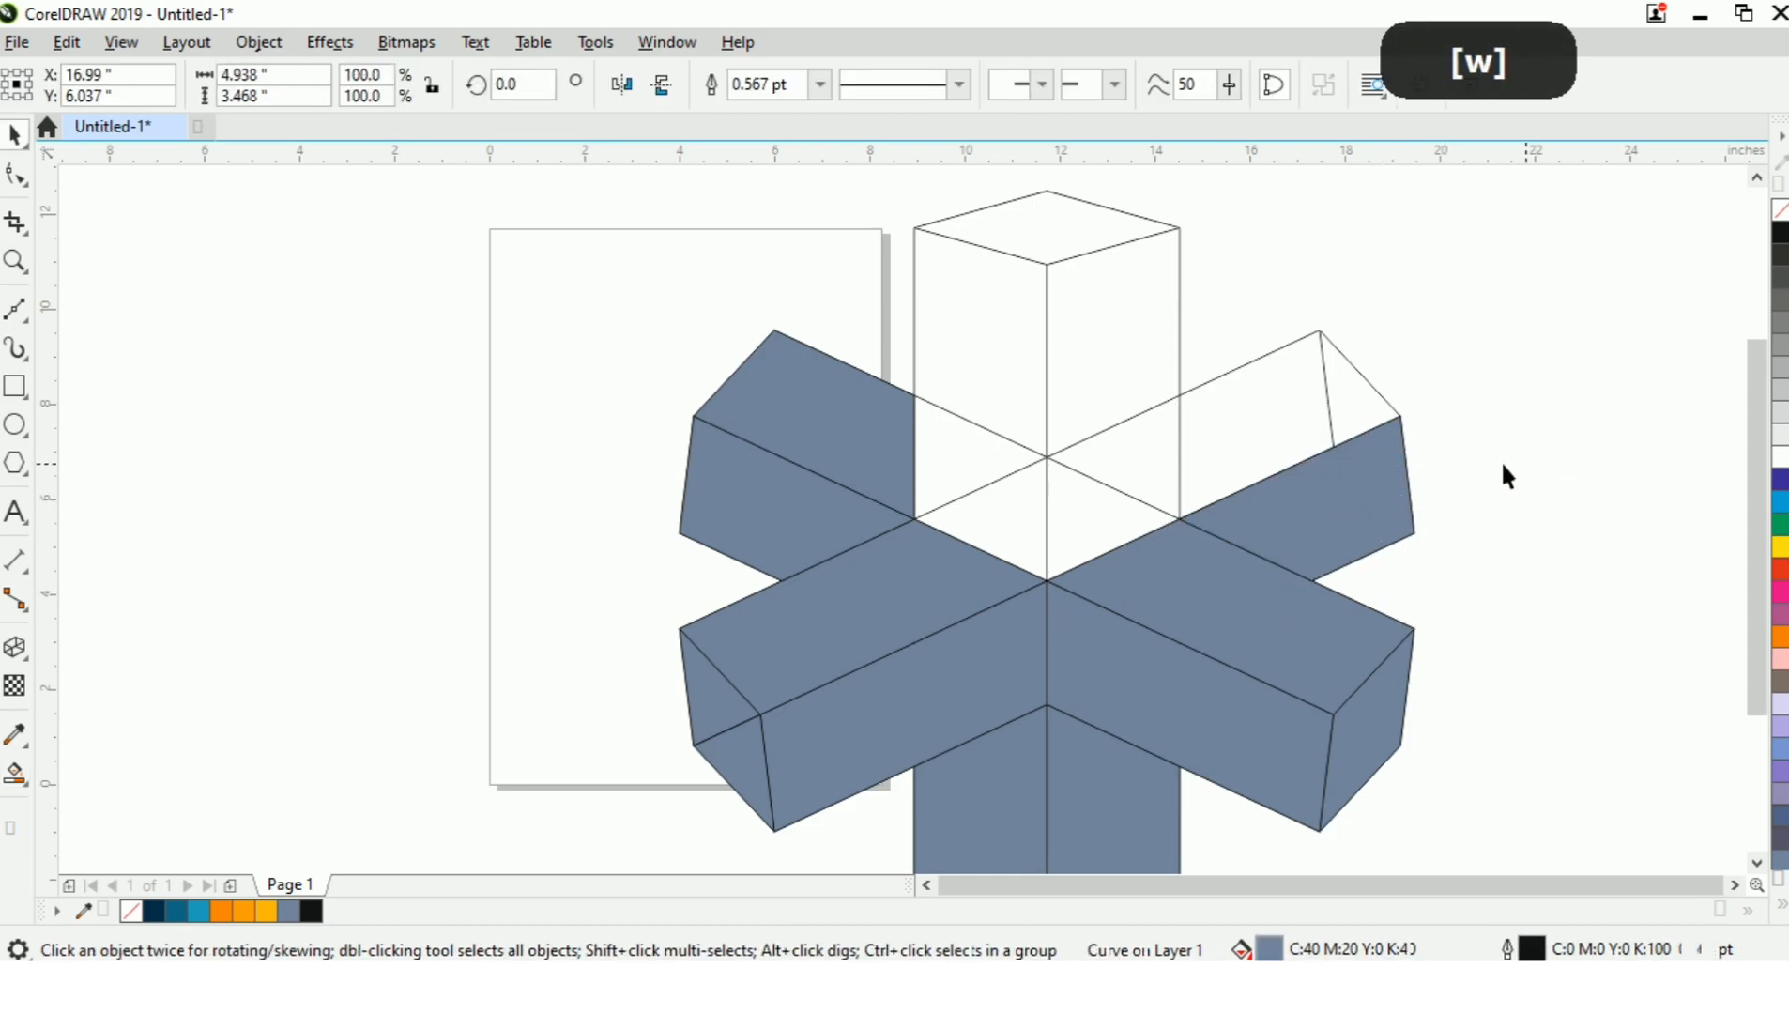
pyautogui.click(1502, 475)
# Smart Fill the two regions of the upper-right arm's upper side in blue-grey and weld them into one face.
pyautogui.press('space')
pyautogui.click(1270, 424)
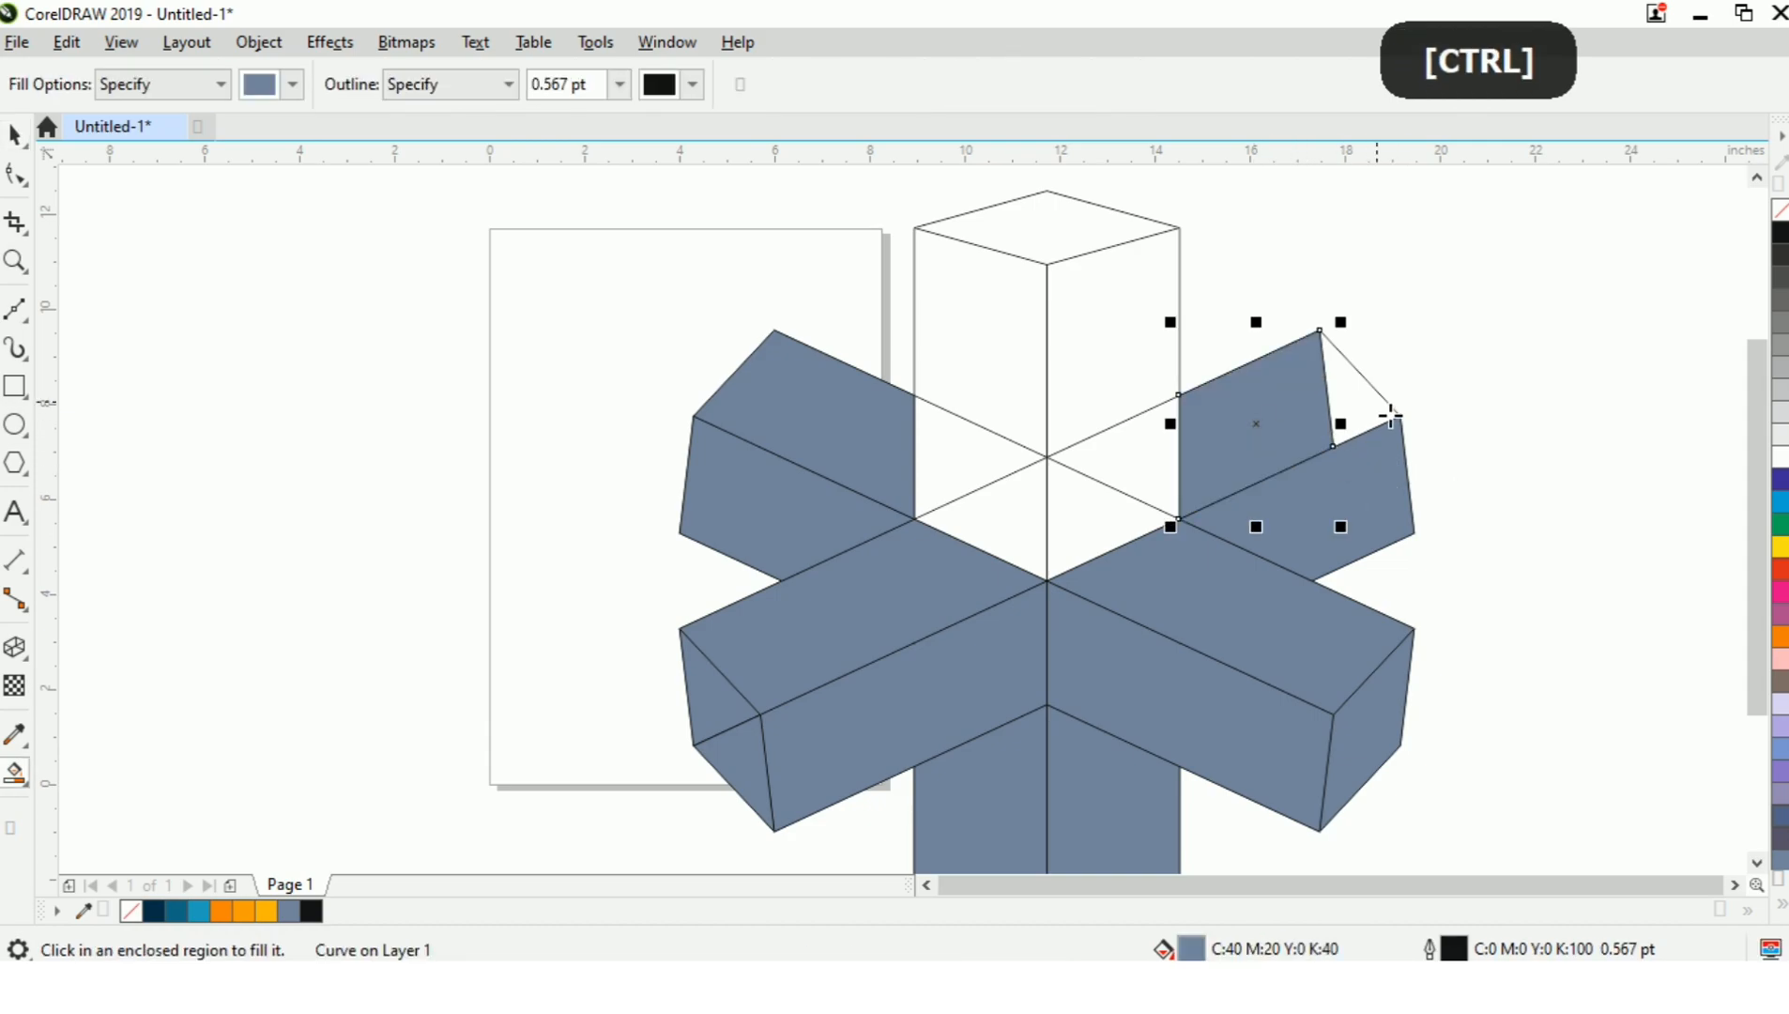
pyautogui.click(1378, 411)
pyautogui.press('space')
pyautogui.keyDown('shift'); pyautogui.click(1263, 427); pyautogui.keyUp('shift')
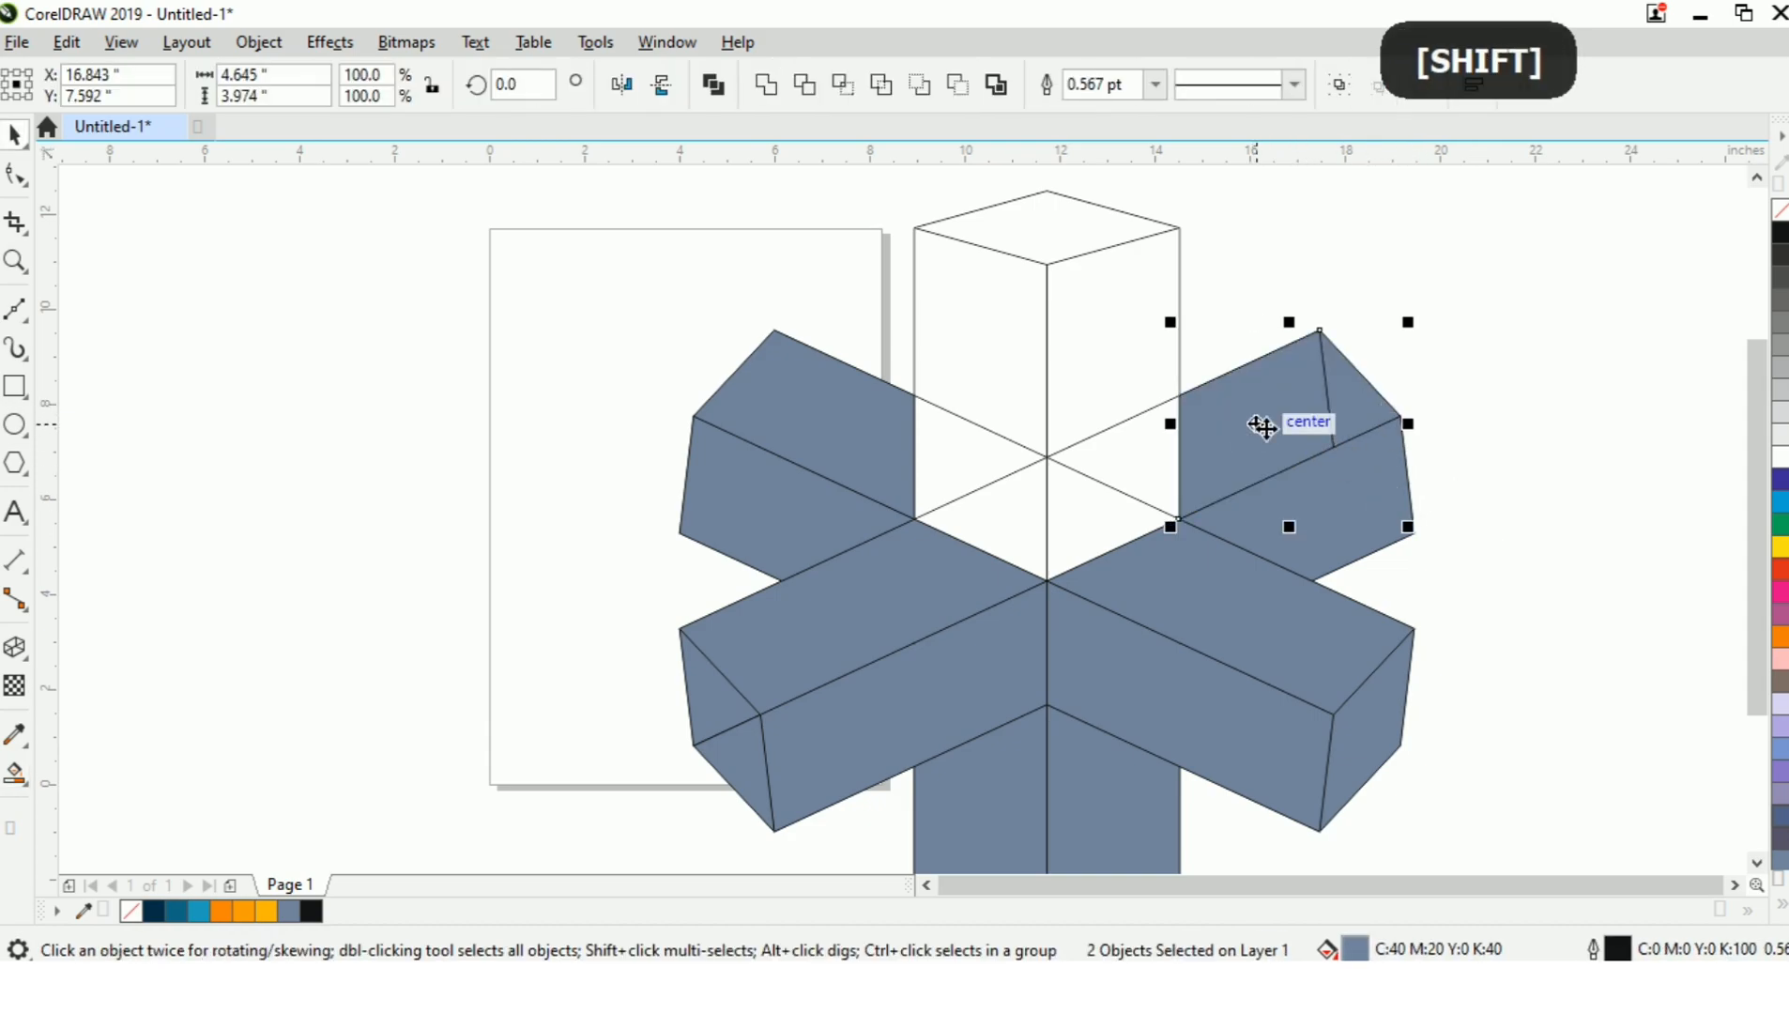
pyautogui.press('w')
pyautogui.click(1511, 383)
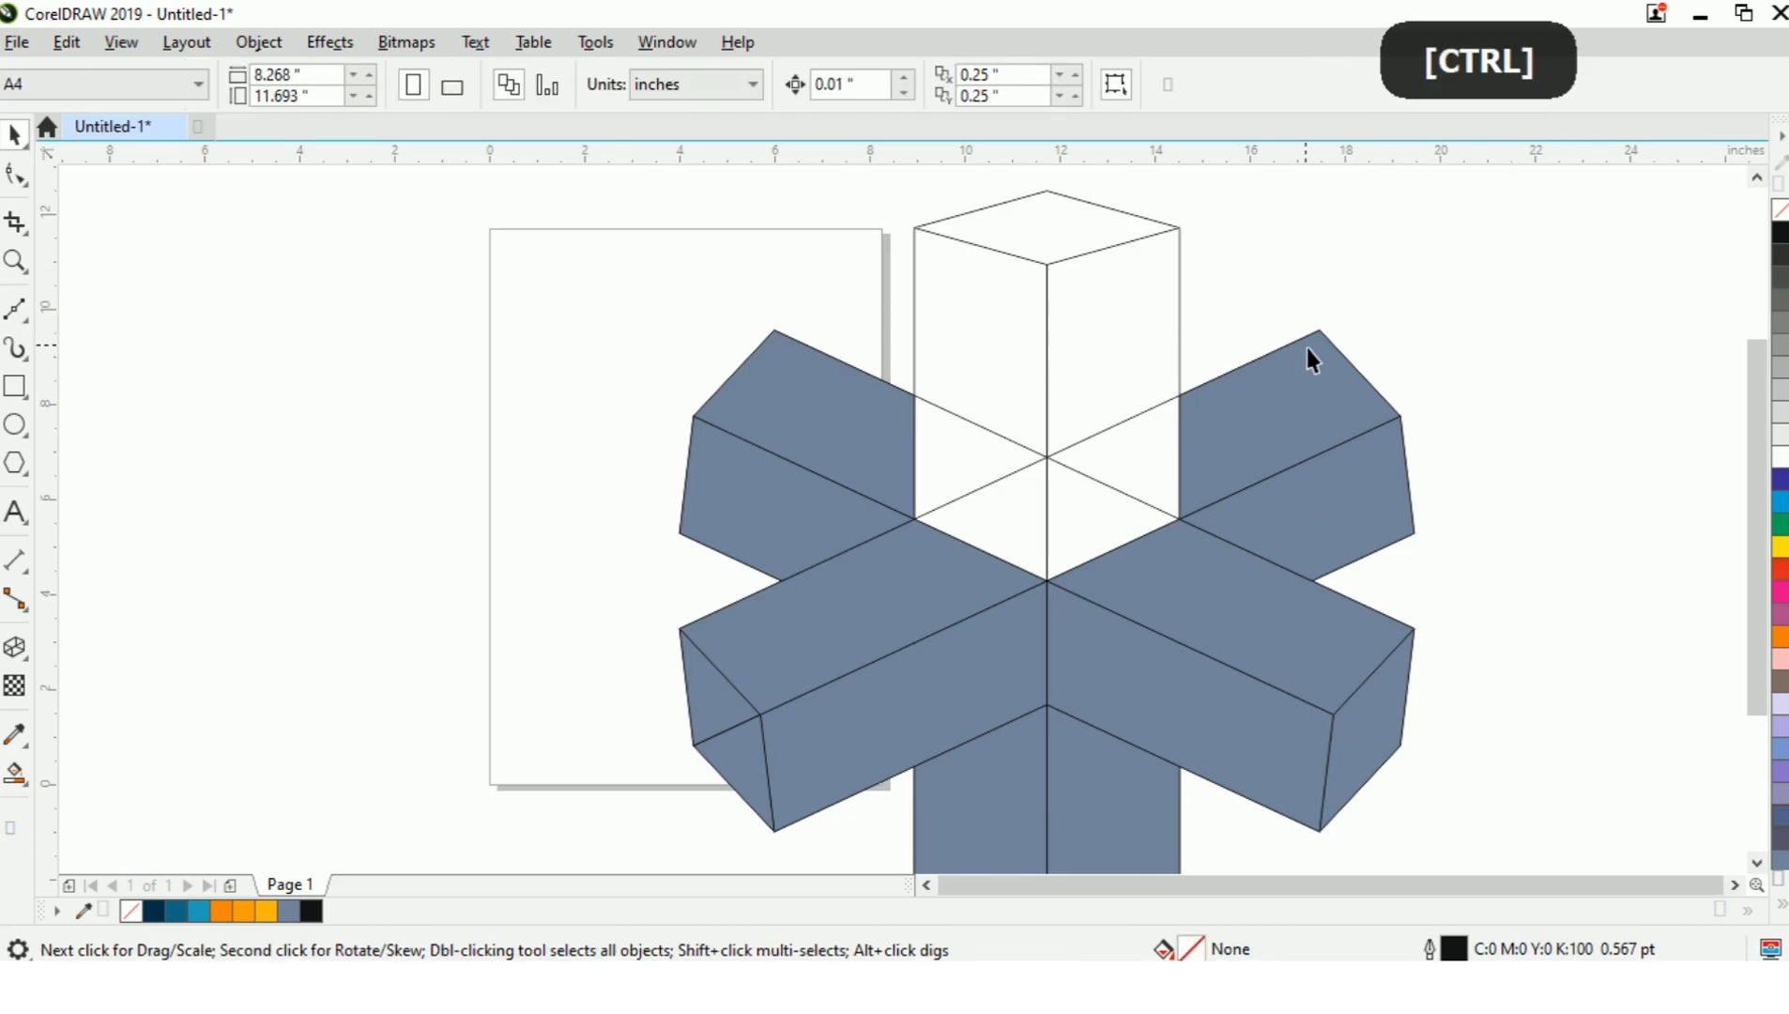
# Smart Fill the three regions of the vertical upper arm's right side in blue-grey and weld them together.
pyautogui.hotkey('ctrl', 'space')
pyautogui.click(1169, 458)
pyautogui.click(1068, 535)
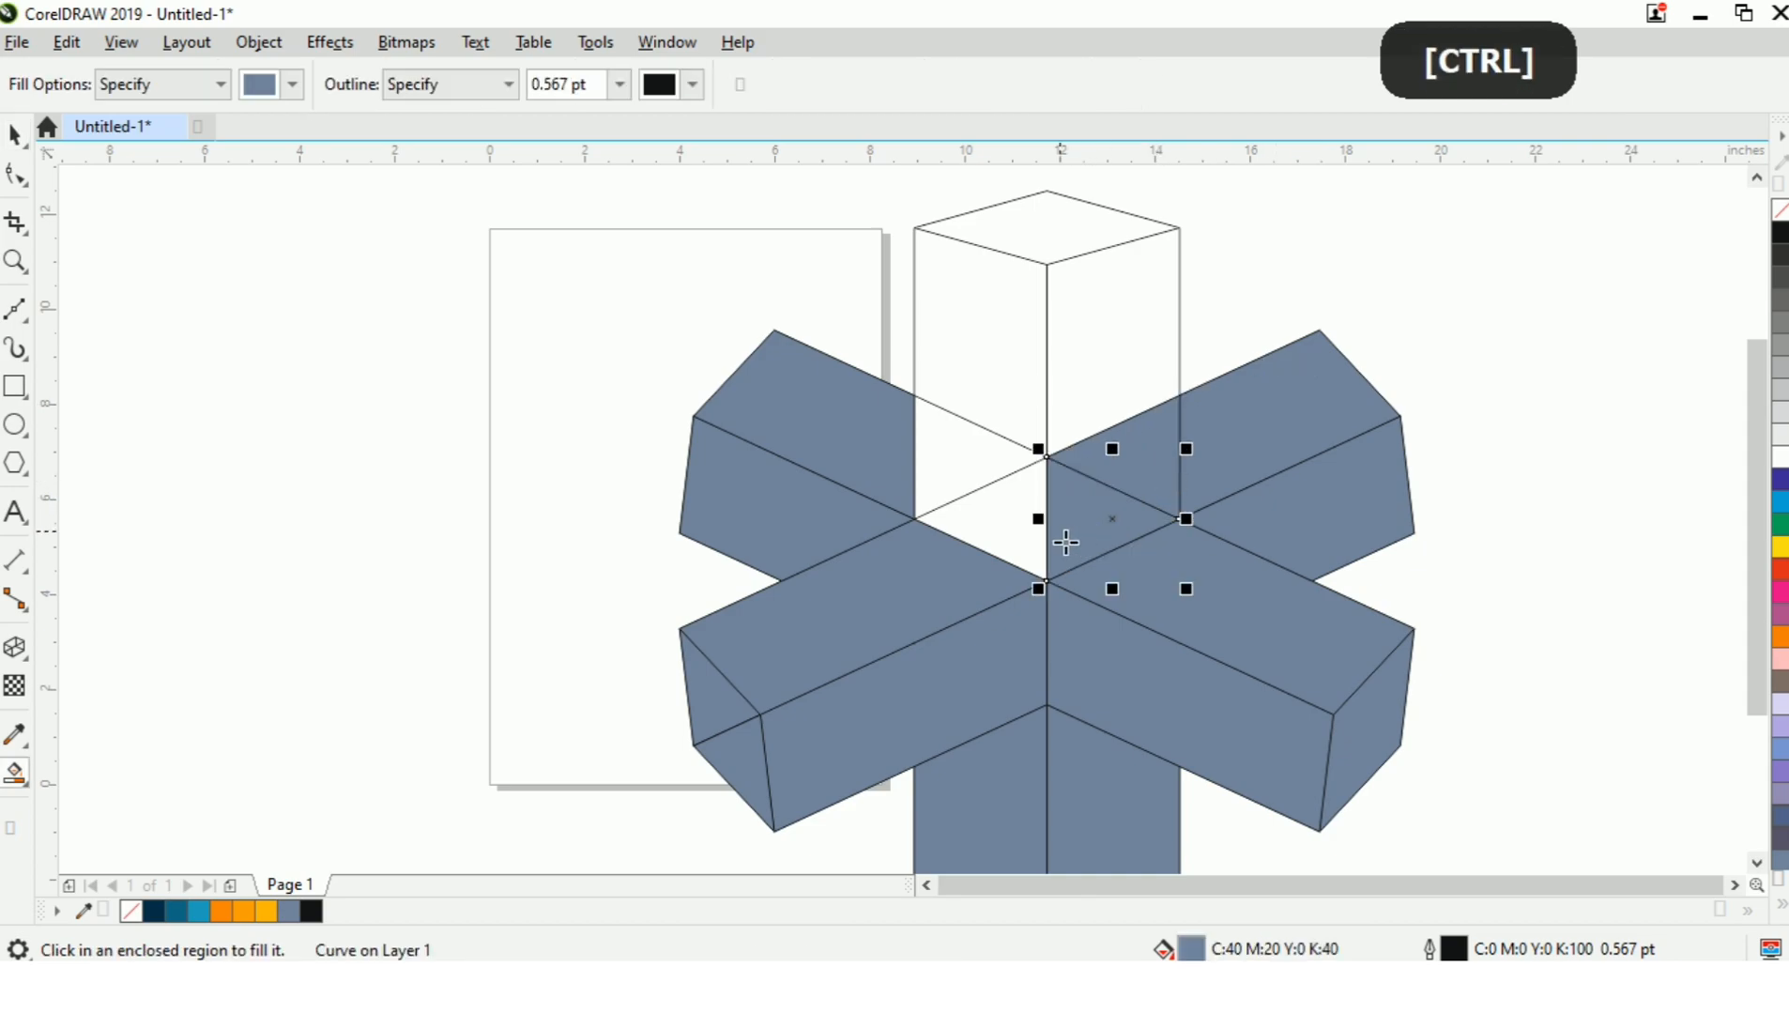
pyautogui.click(1095, 351)
pyautogui.hotkey('ctrl', 'space')
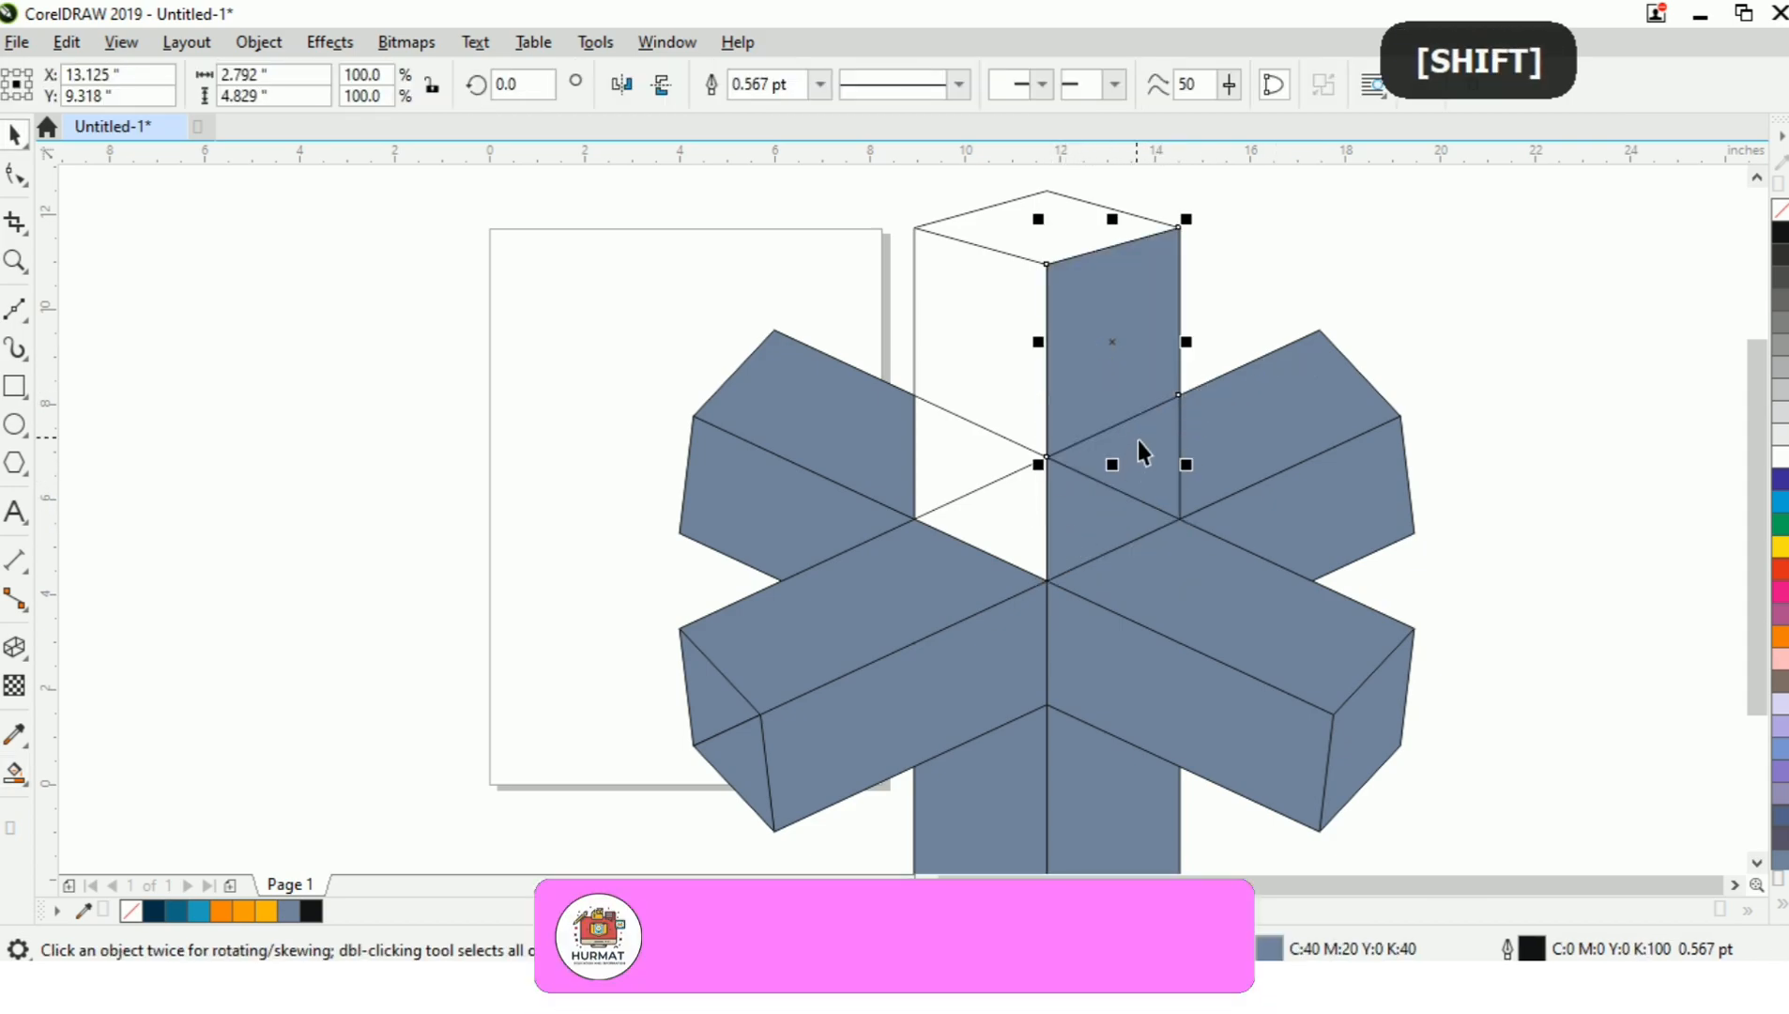
pyautogui.keyDown('shift'); pyautogui.click(1072, 521); pyautogui.keyUp('shift')
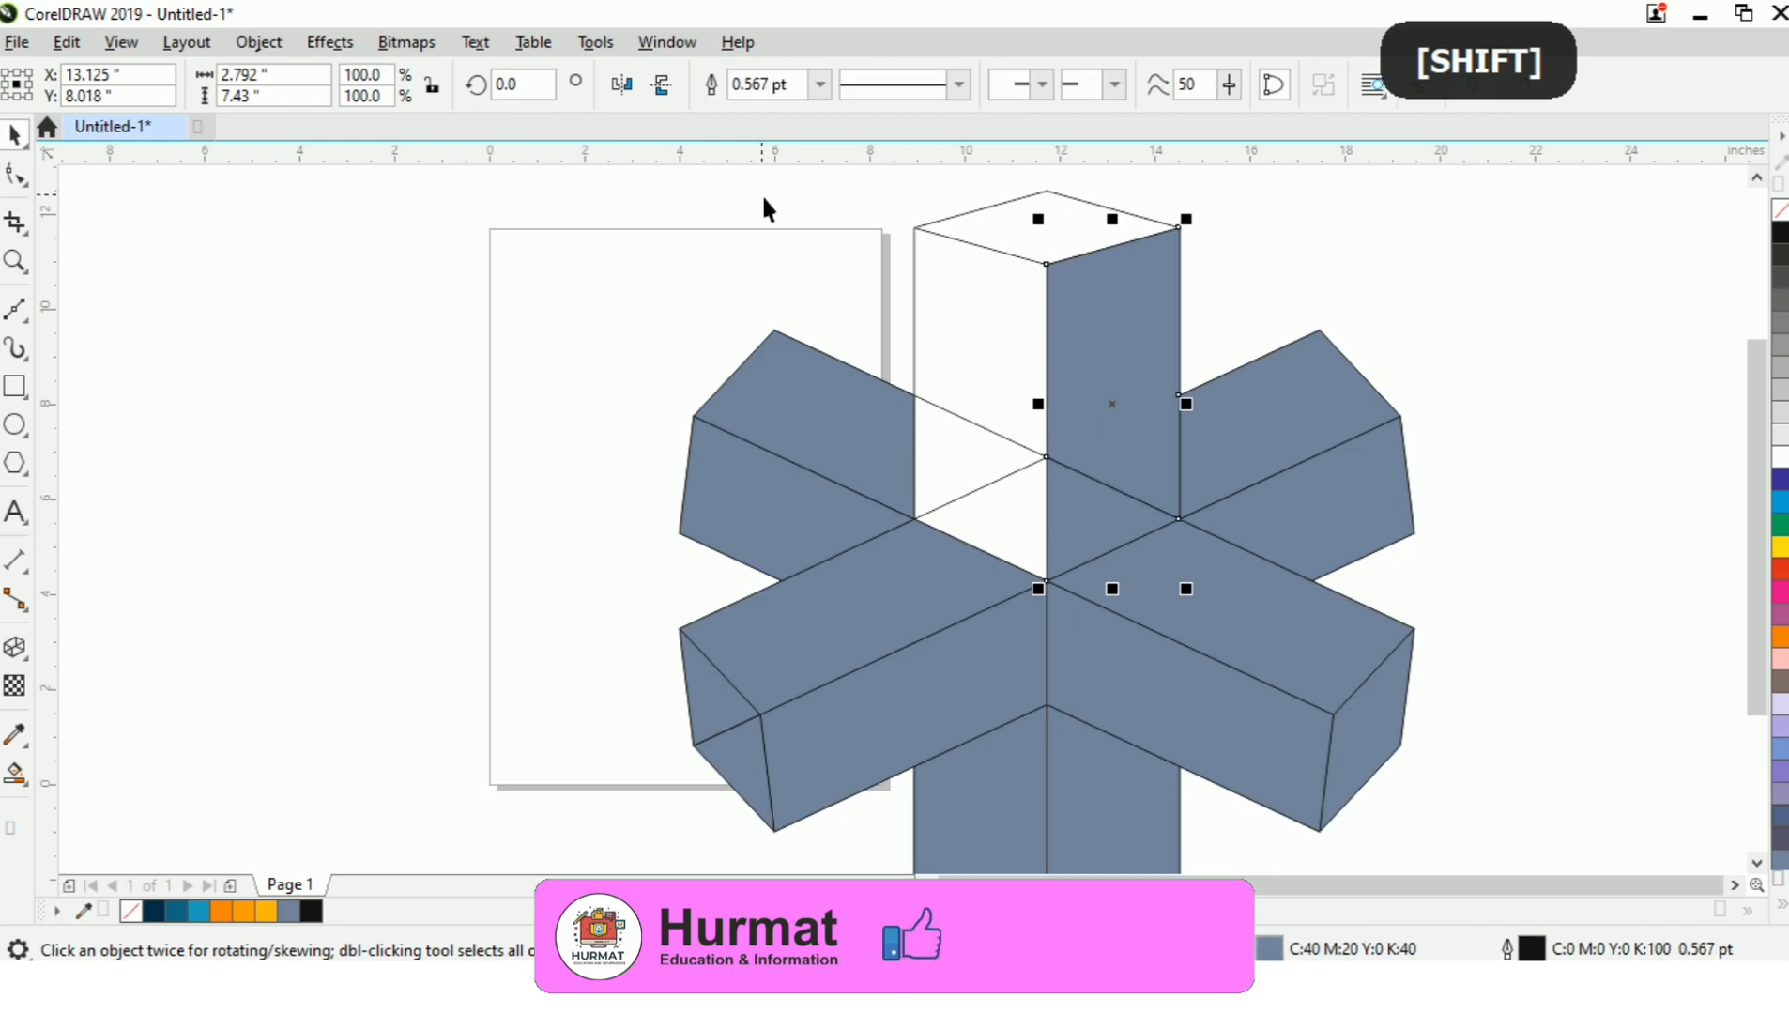
pyautogui.click(1272, 290)
pyautogui.click(1102, 519)
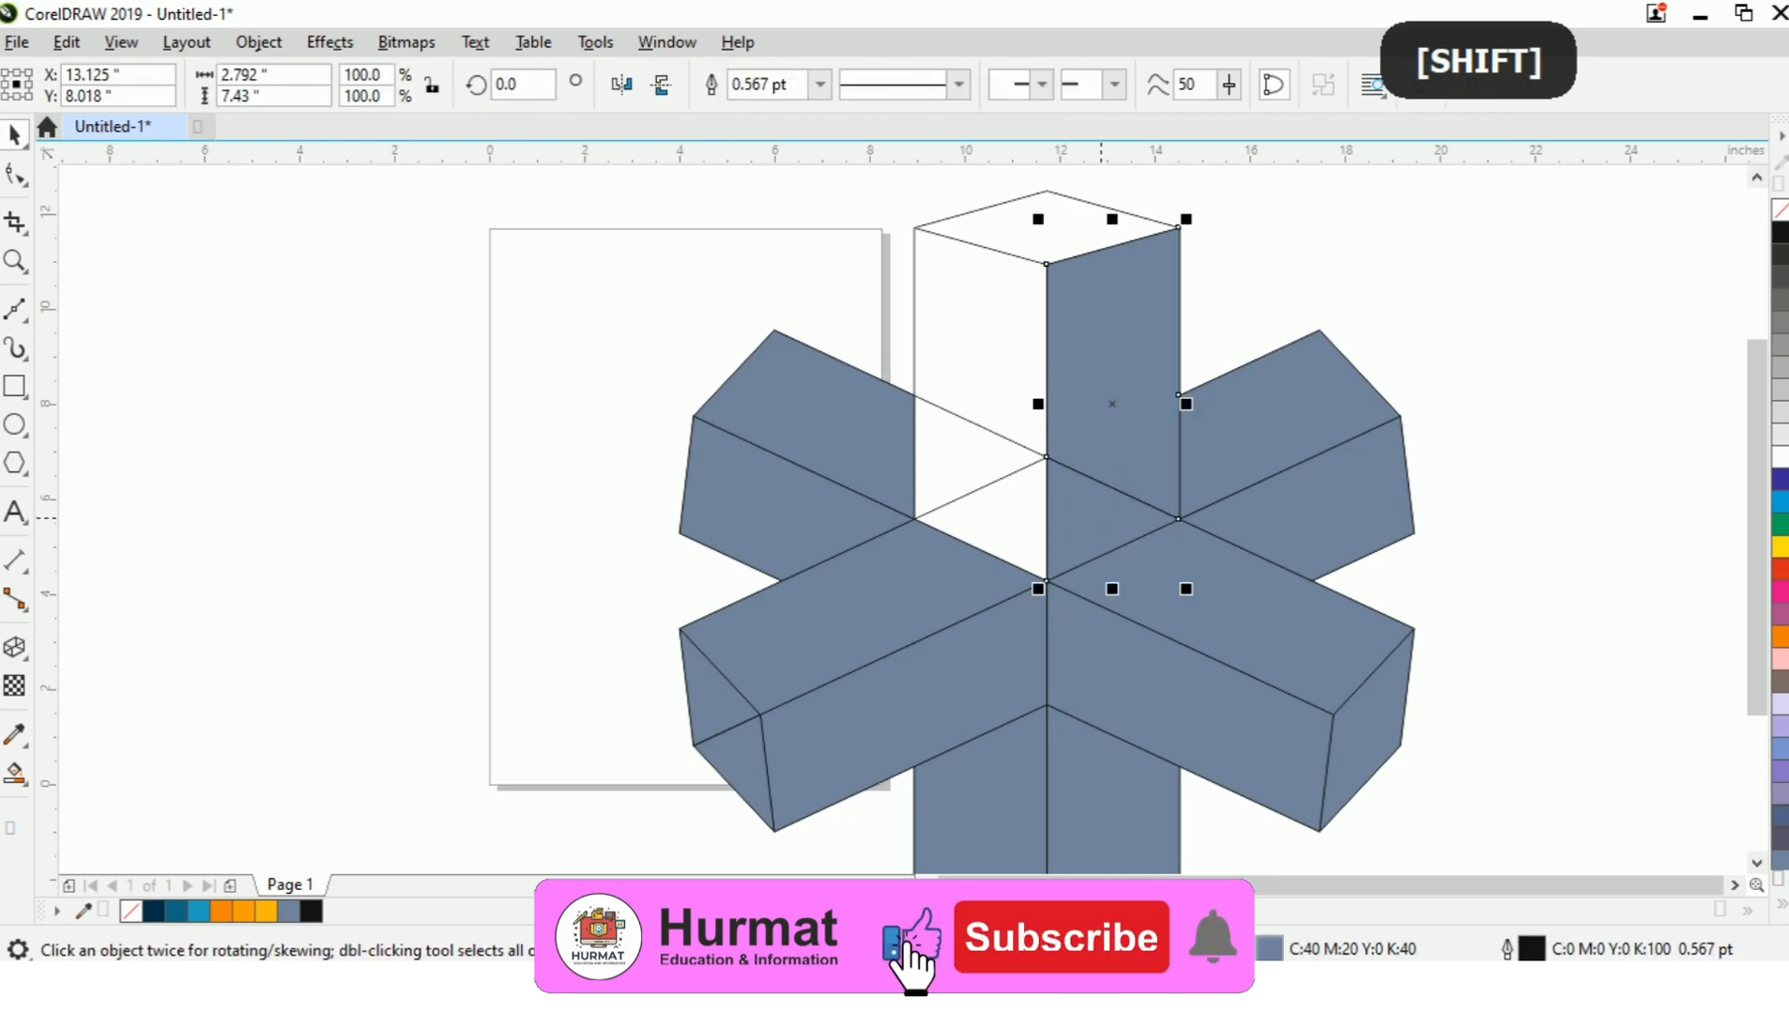